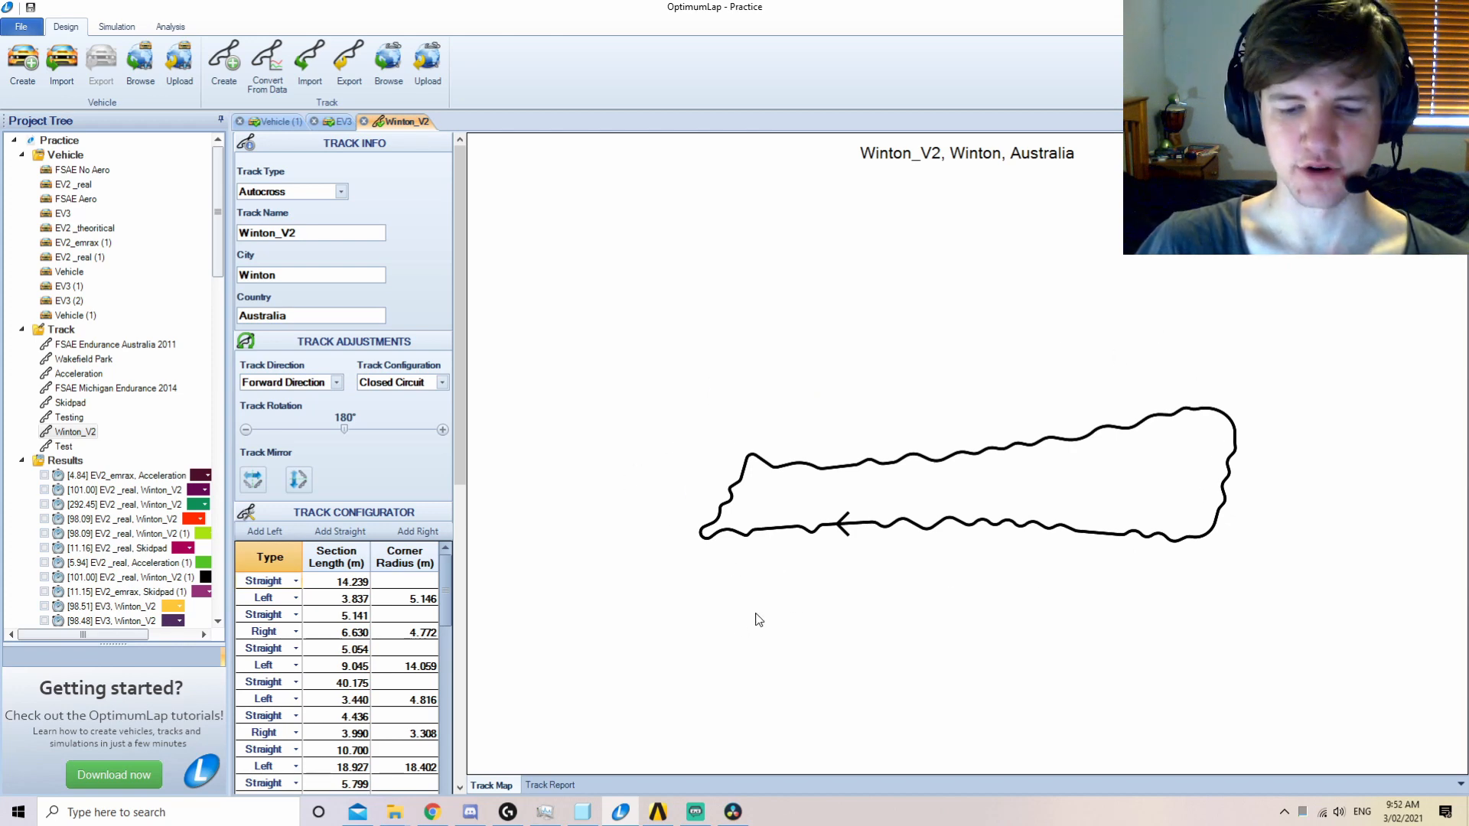
# Step: Switch to Creo Parametric and hide Sketch 2, the finished track outline over the map image
pyautogui.click(582, 812)
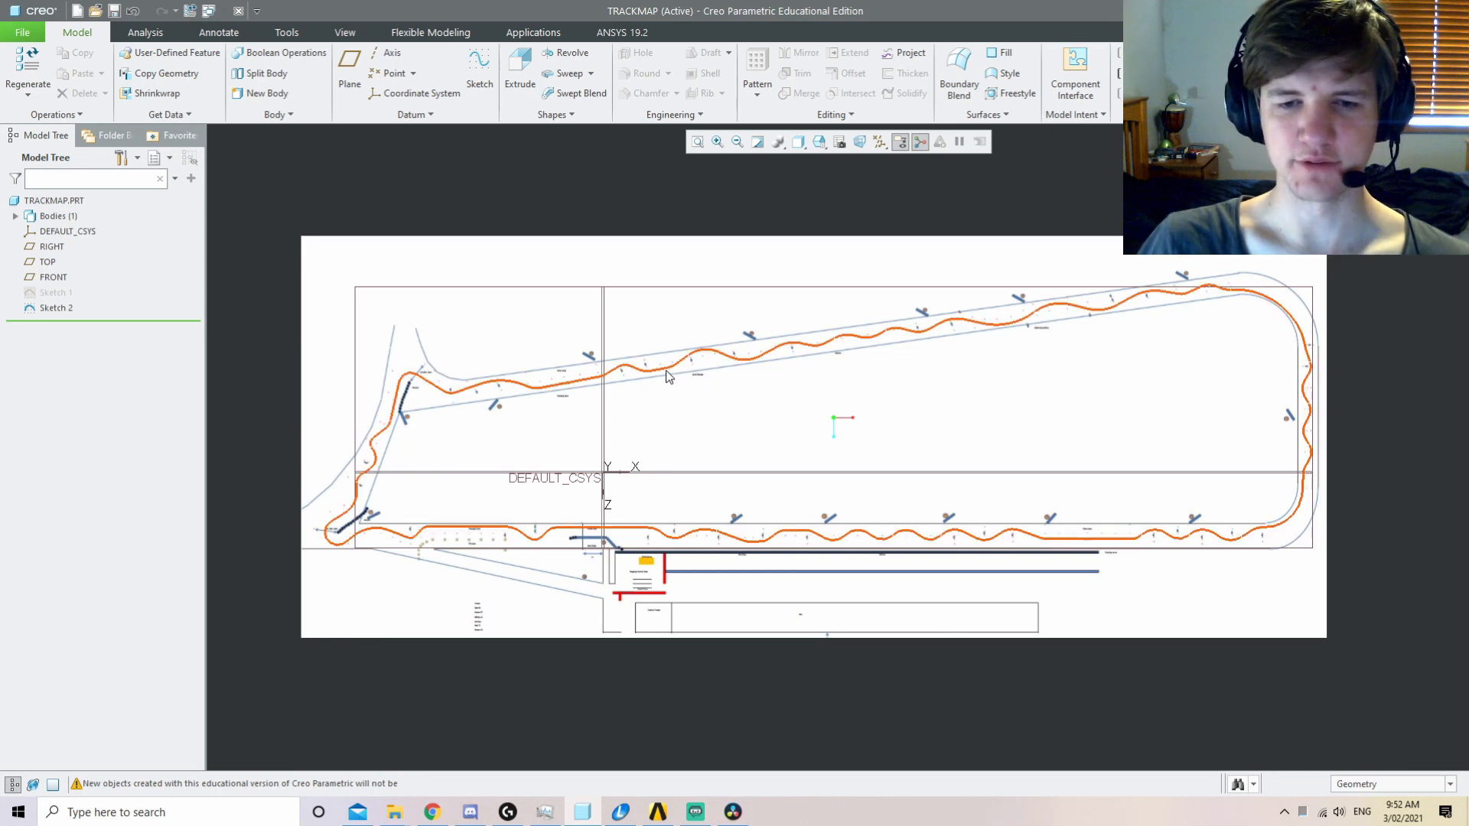
pyautogui.click(56, 307)
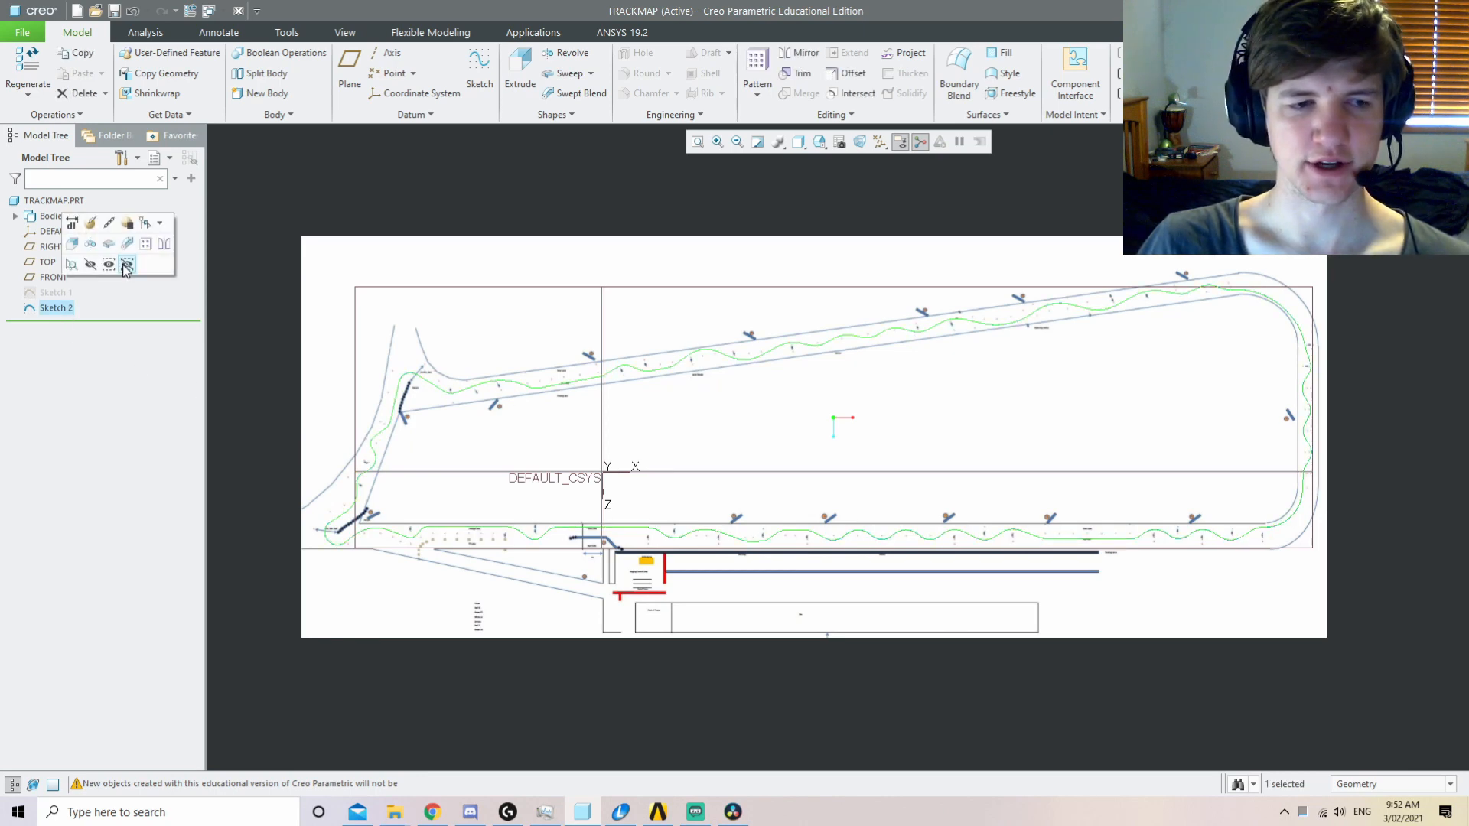
pyautogui.click(96, 264)
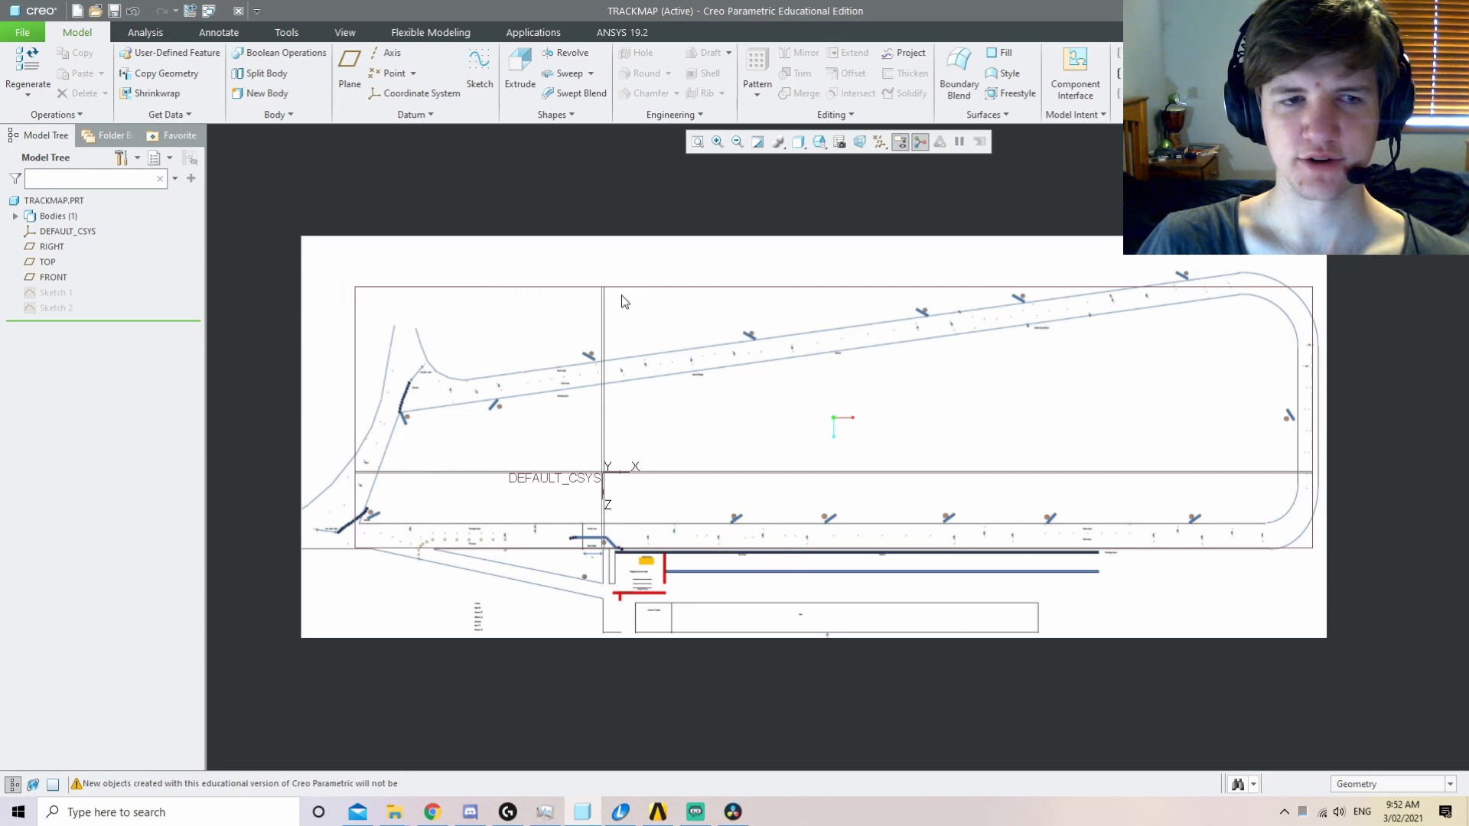
pyautogui.click(345, 32)
pyautogui.click(608, 114)
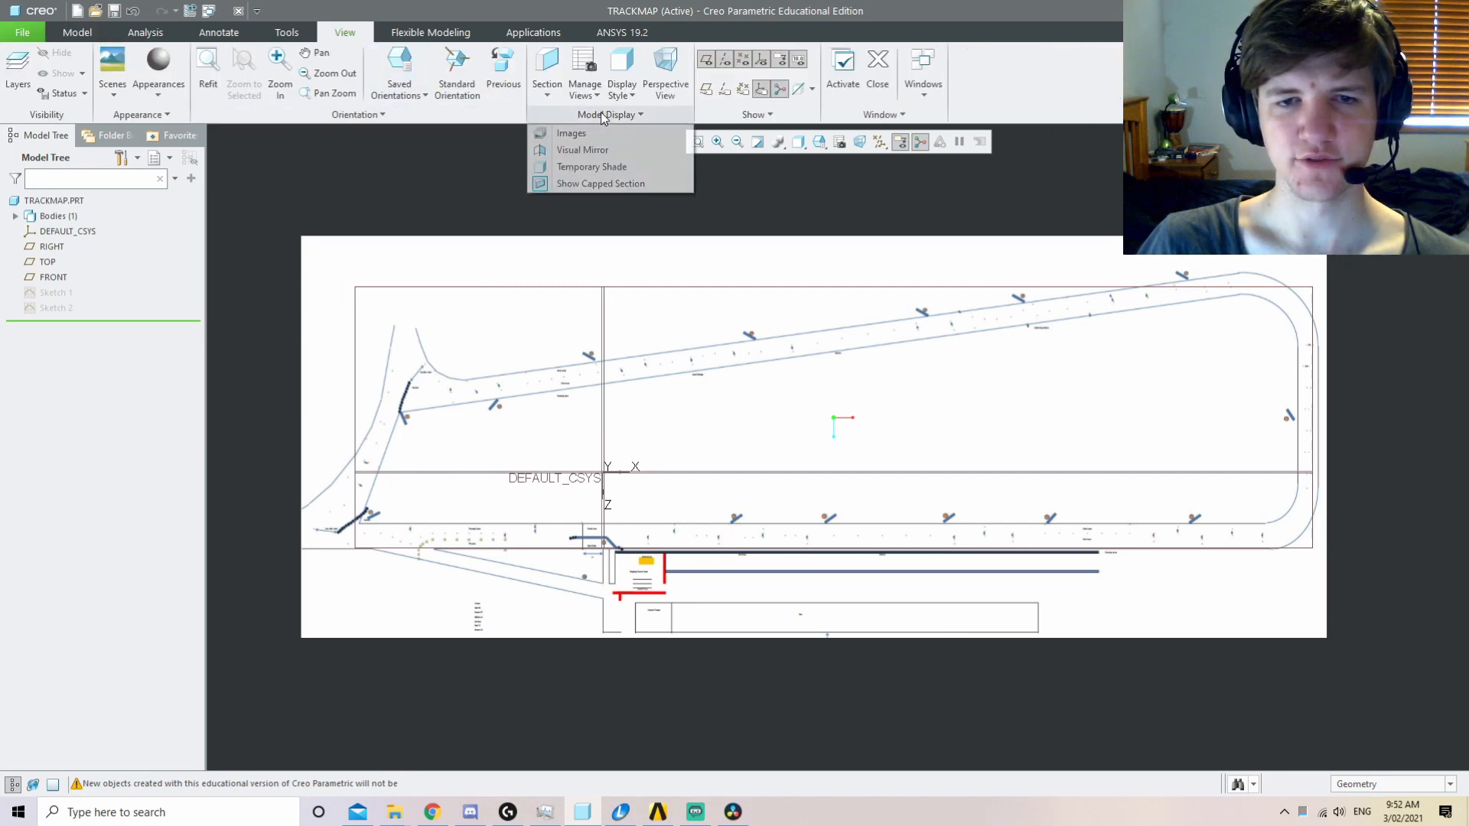
pyautogui.click(573, 135)
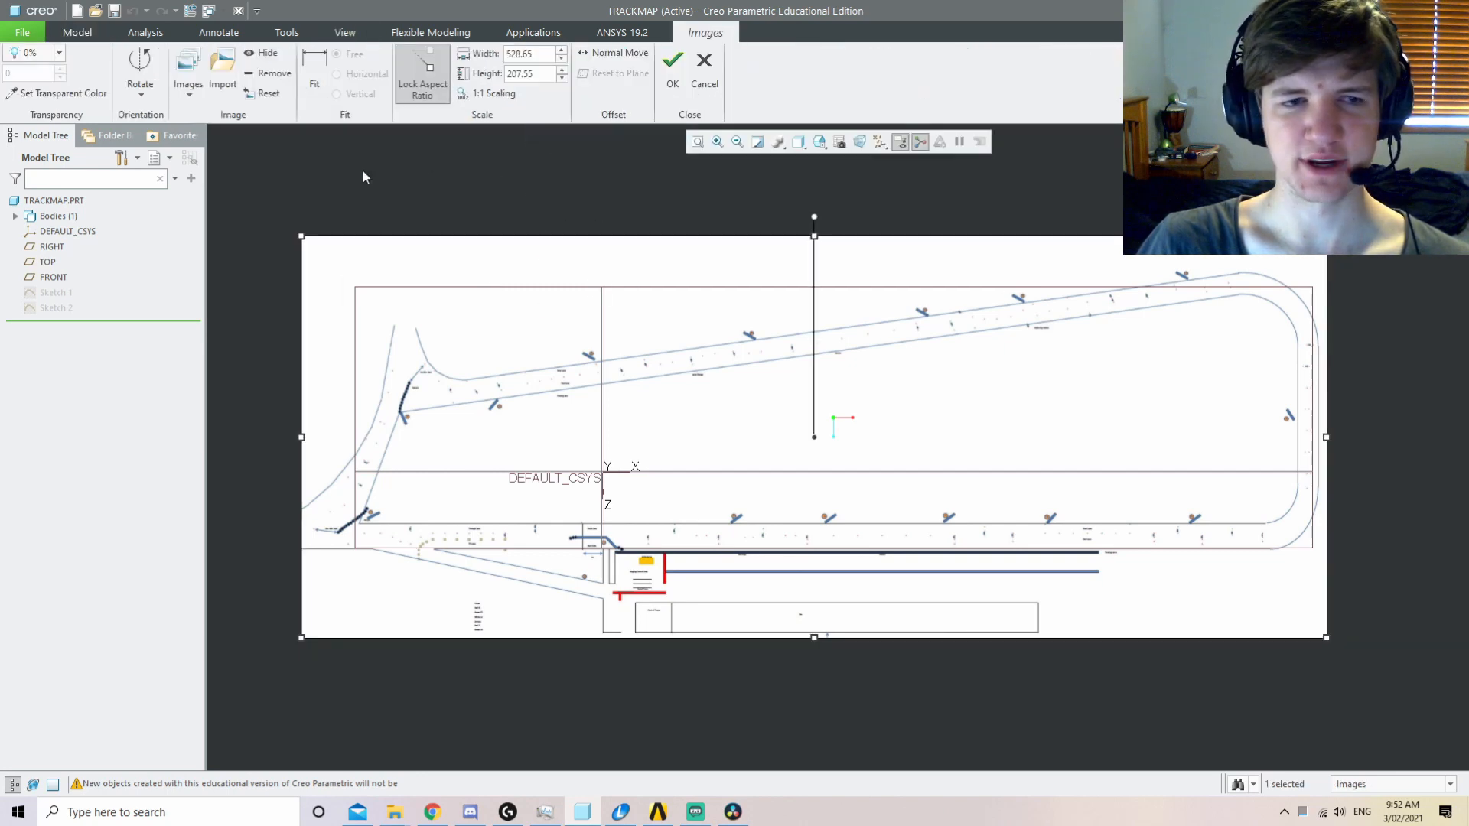
pyautogui.click(222, 73)
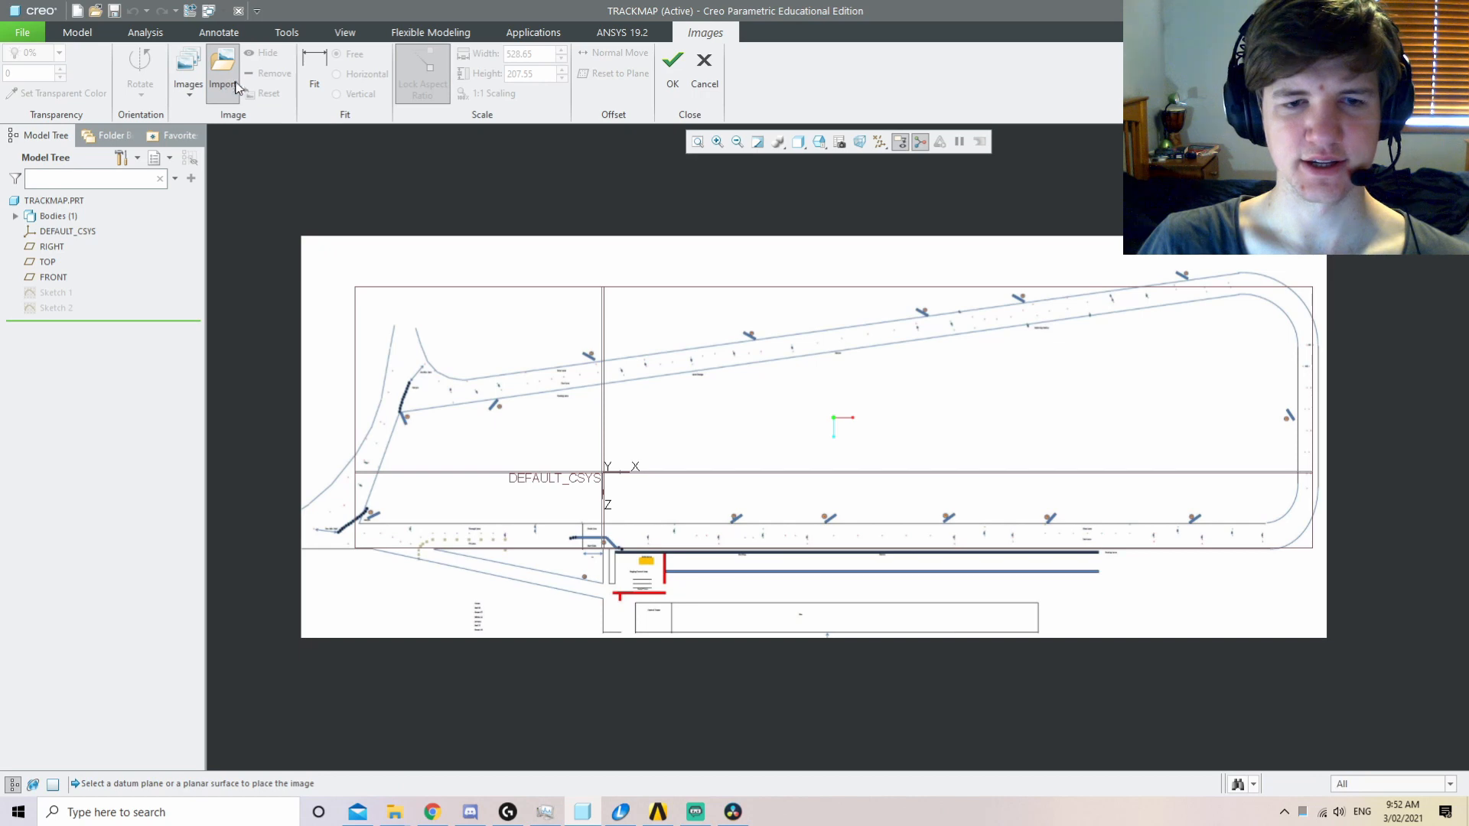
pyautogui.click(562, 282)
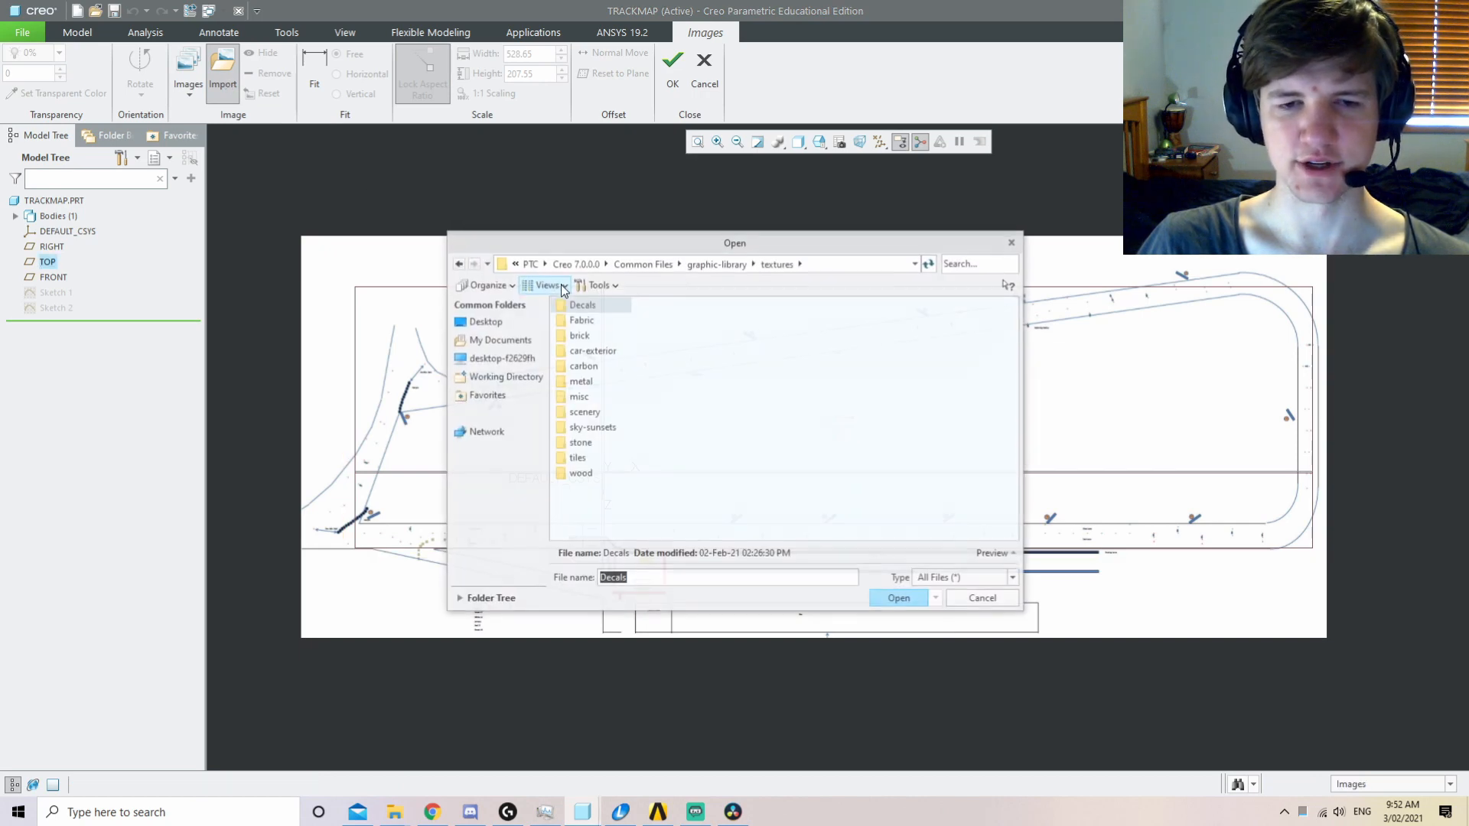
pyautogui.click(983, 598)
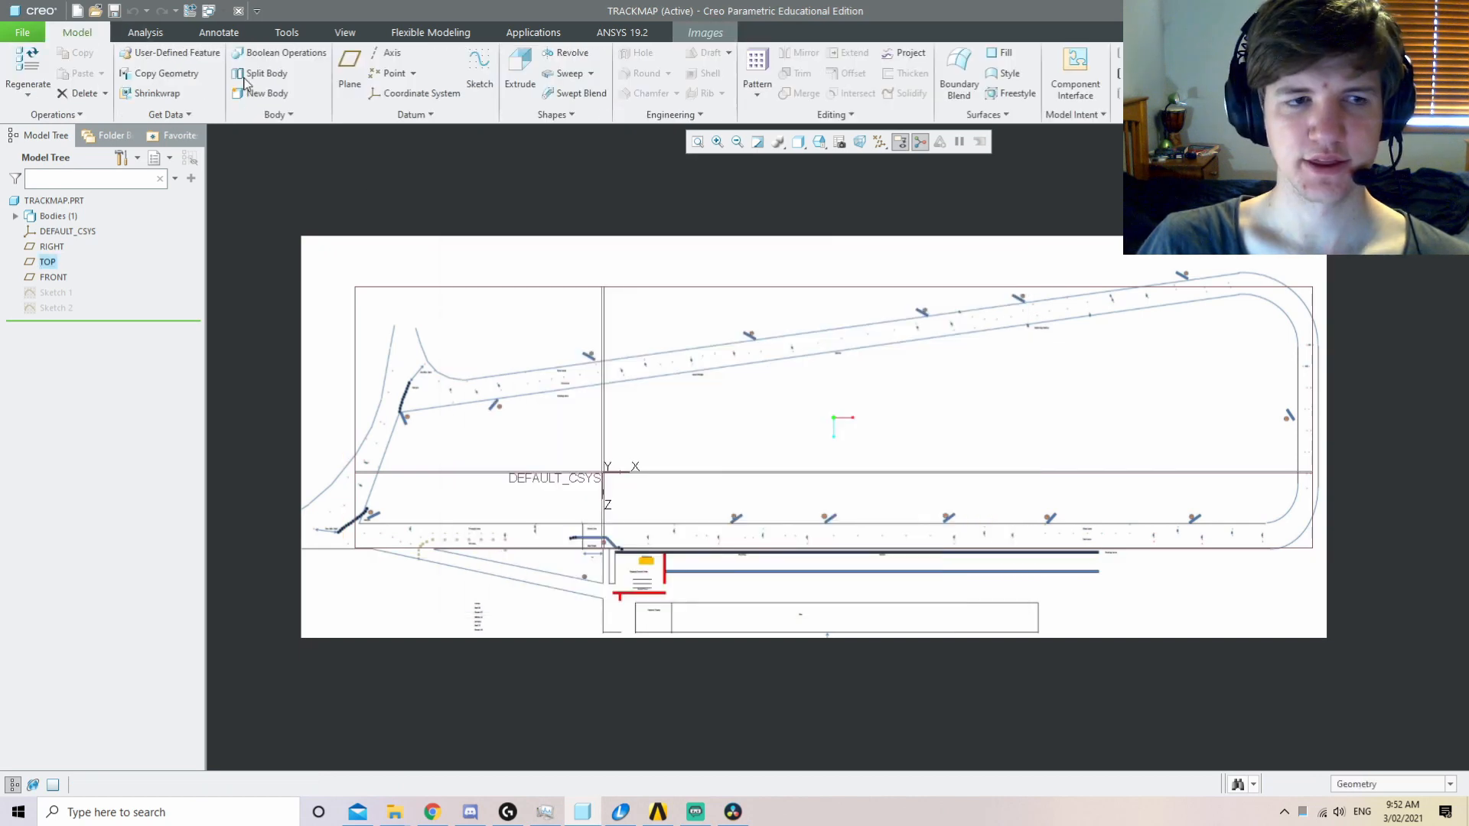
# Step: Sketch a horizontal line 10.00 long just below the start gate, ending at the vertical reference, and finish the sketch
pyautogui.click(479, 72)
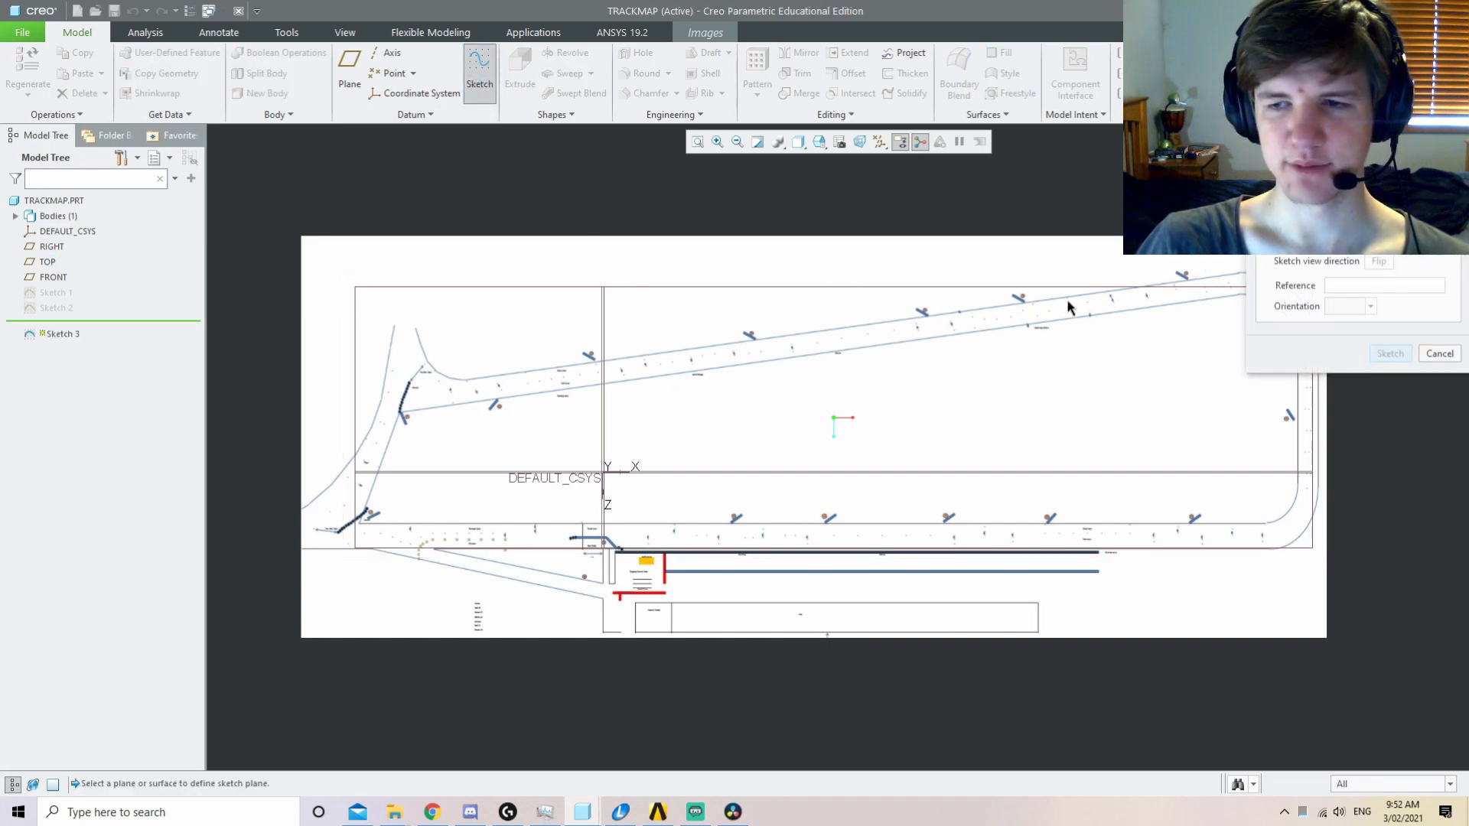
pyautogui.click(964, 294)
pyautogui.middleClick(1150, 318)
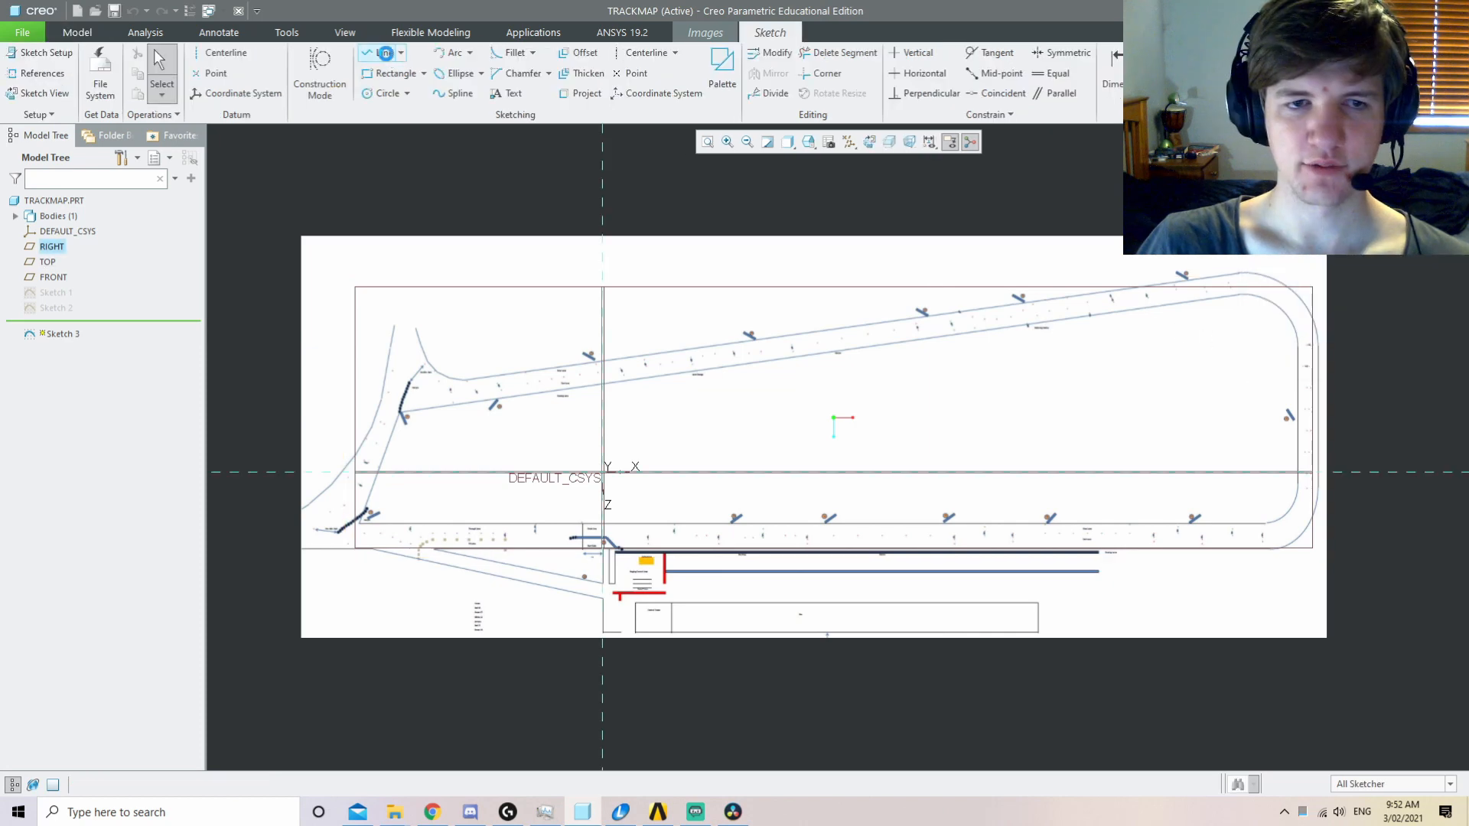
pyautogui.middleClick(581, 603)
pyautogui.middleClick(580, 603)
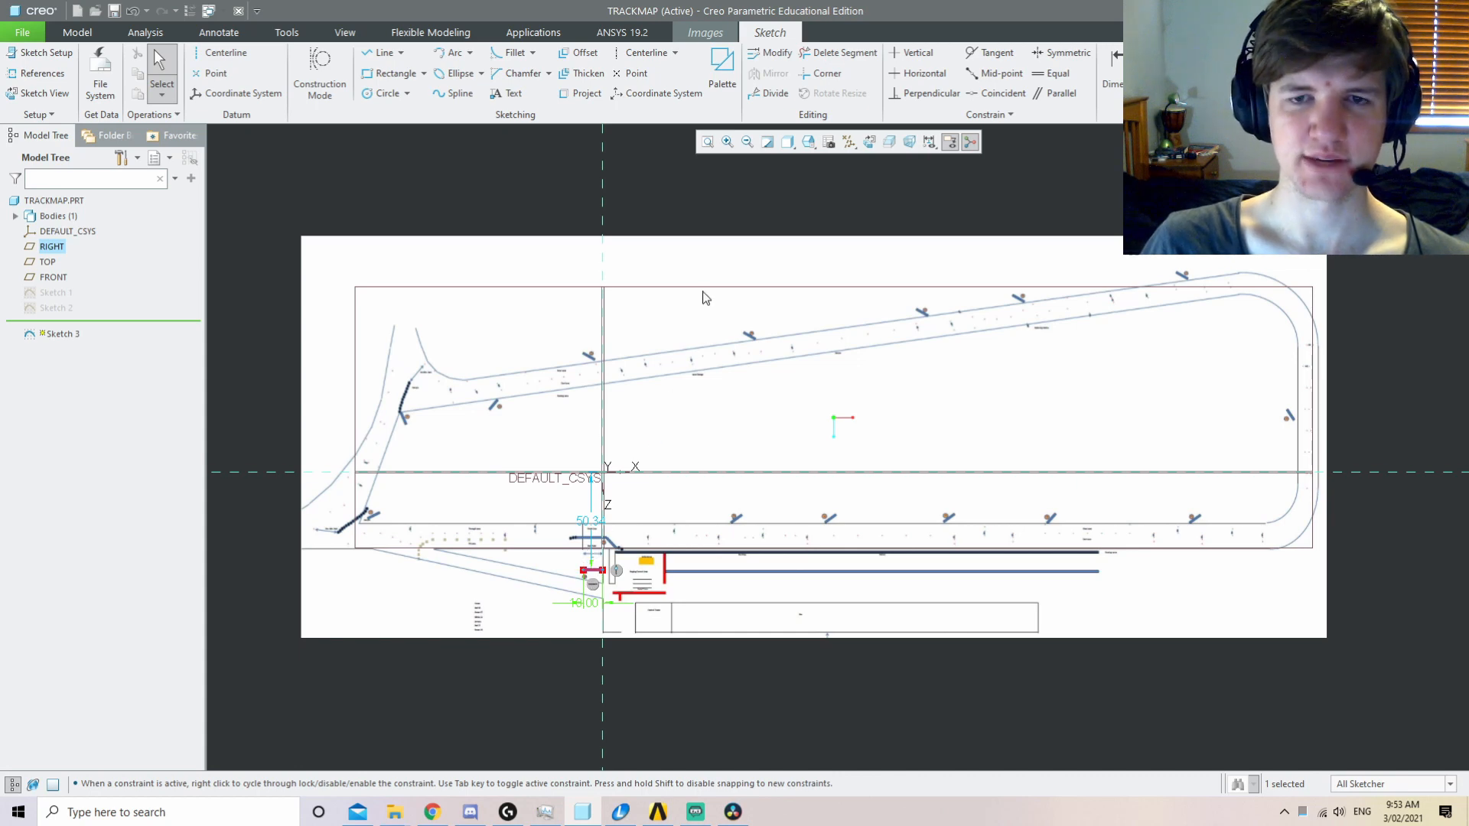
pyautogui.click(1329, 65)
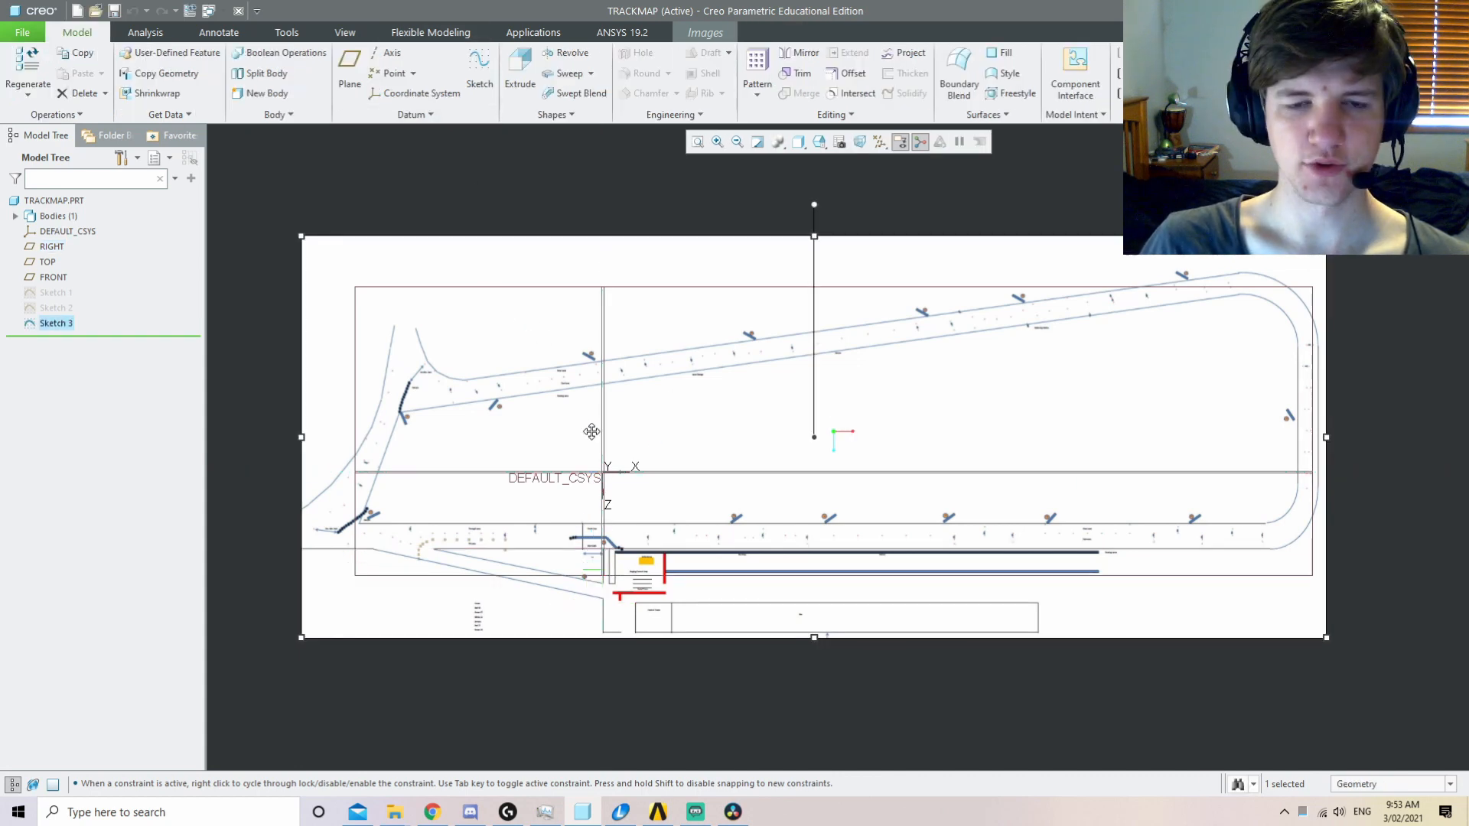
# Step: Compare the sketched line's length with the scale arrow beneath the start gate on the map image
pyautogui.moveTo(594, 580); pyautogui.dragTo(583, 539)
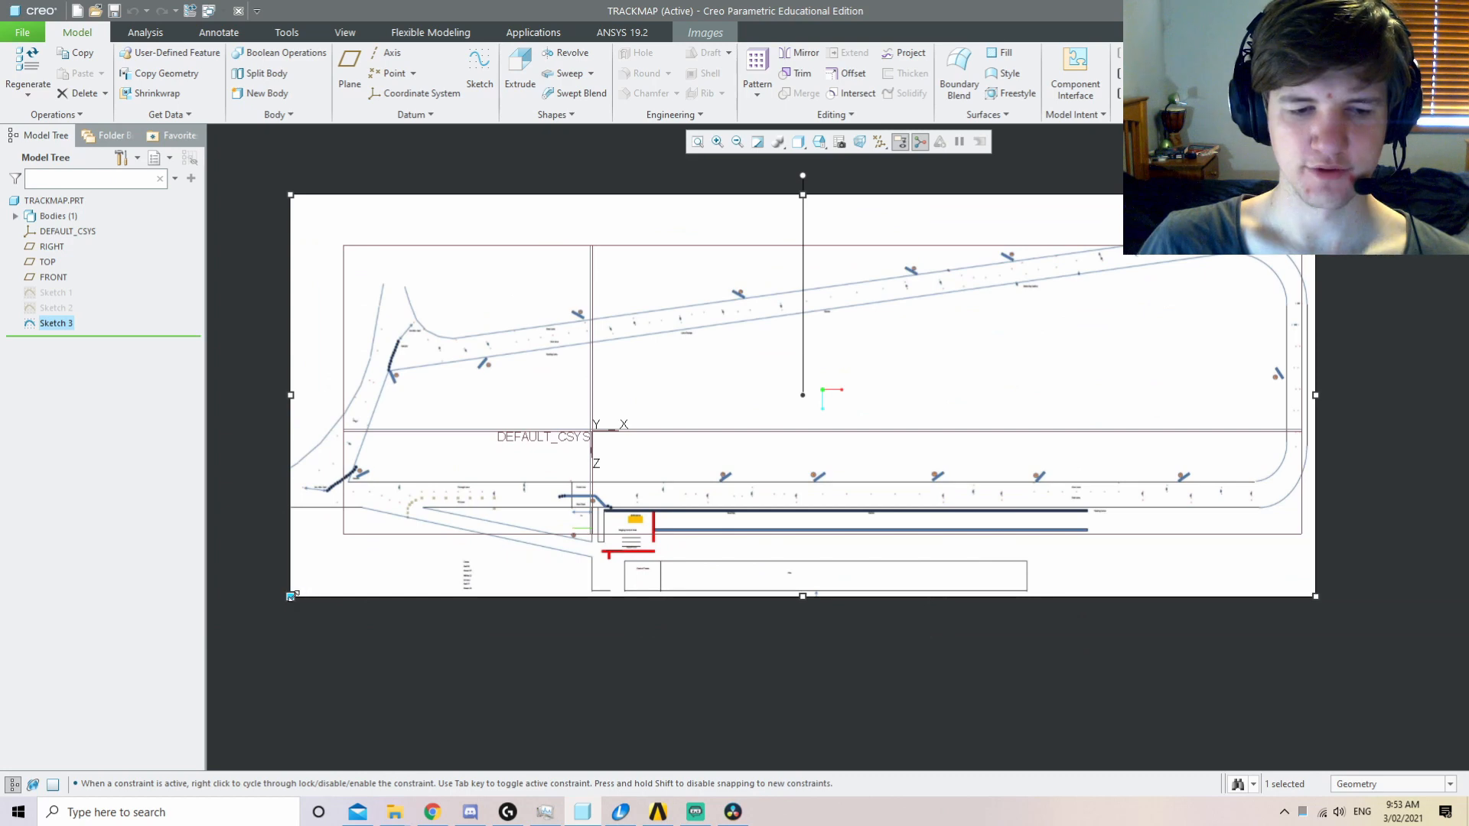
pyautogui.scroll(5, 581, 498)
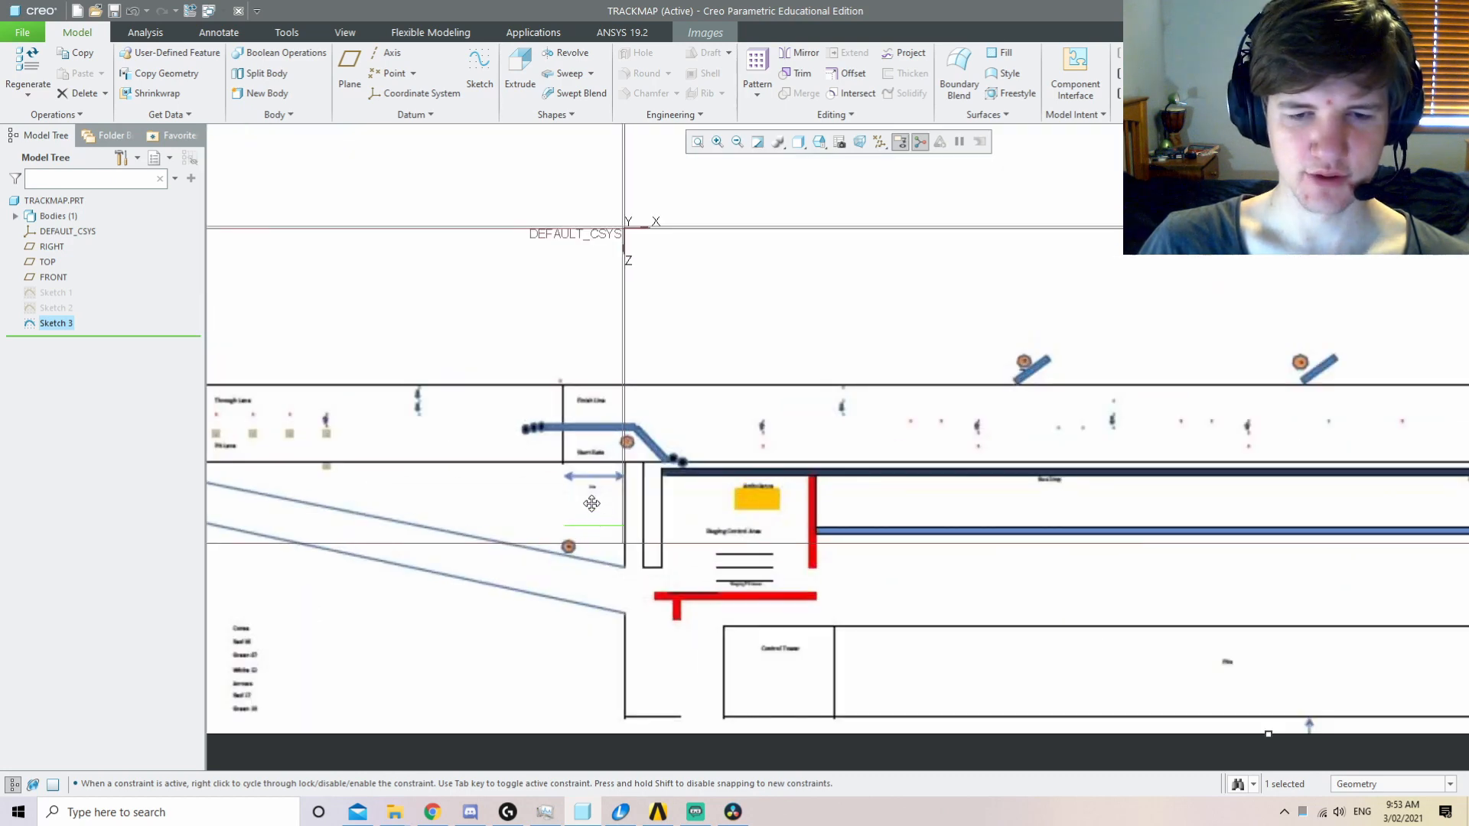
pyautogui.moveTo(557, 471); pyautogui.dragTo(574, 615)
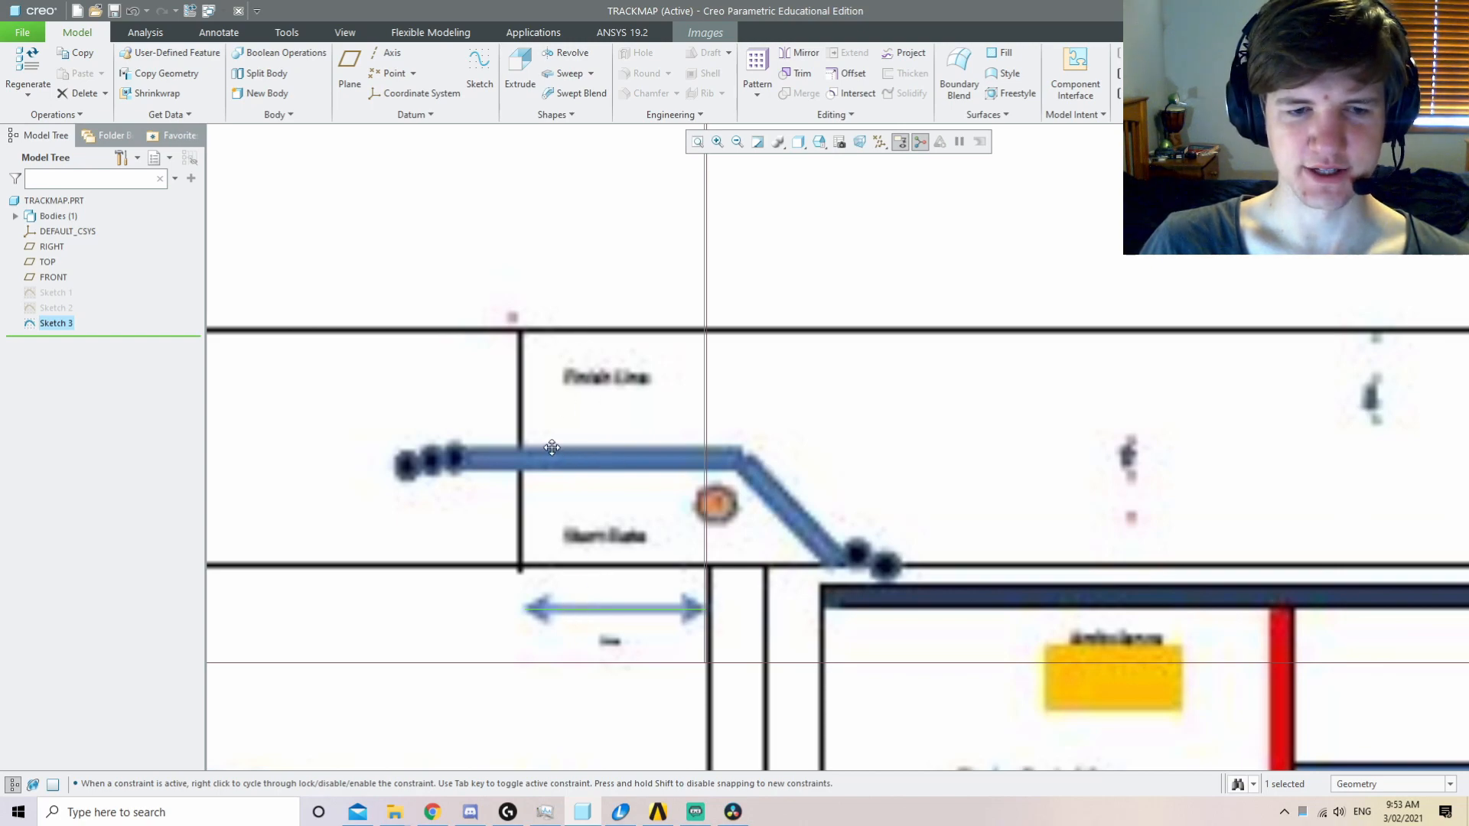
pyautogui.scroll(6, 550, 451)
pyautogui.scroll(-8, 550, 450)
pyautogui.scroll(11, 552, 453)
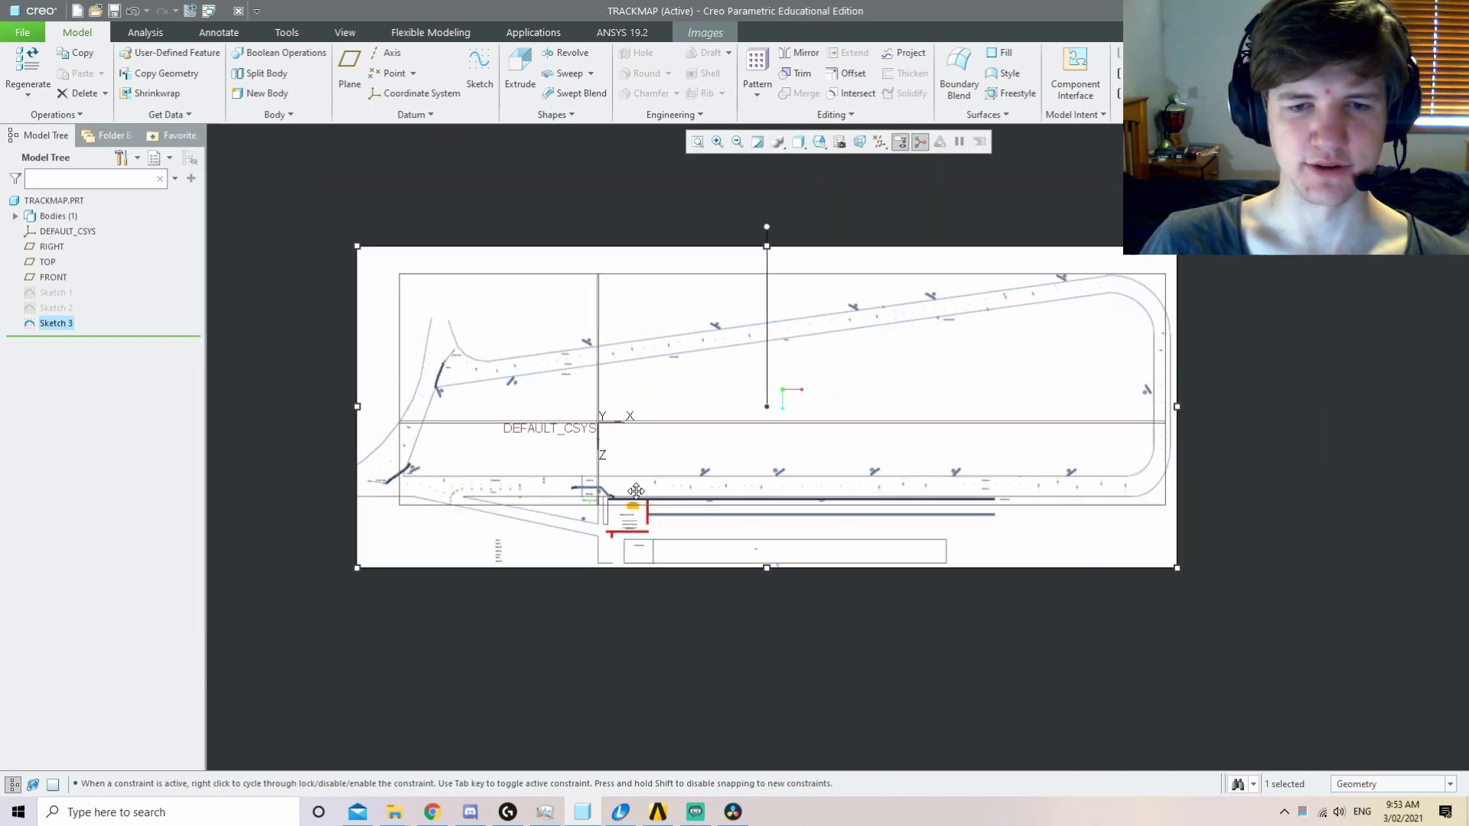
pyautogui.scroll(-2, 625, 435)
# Step: Delete Sketch 3, which holds the short scale-check line below the start gate
pyautogui.click(625, 436)
pyautogui.click(580, 515)
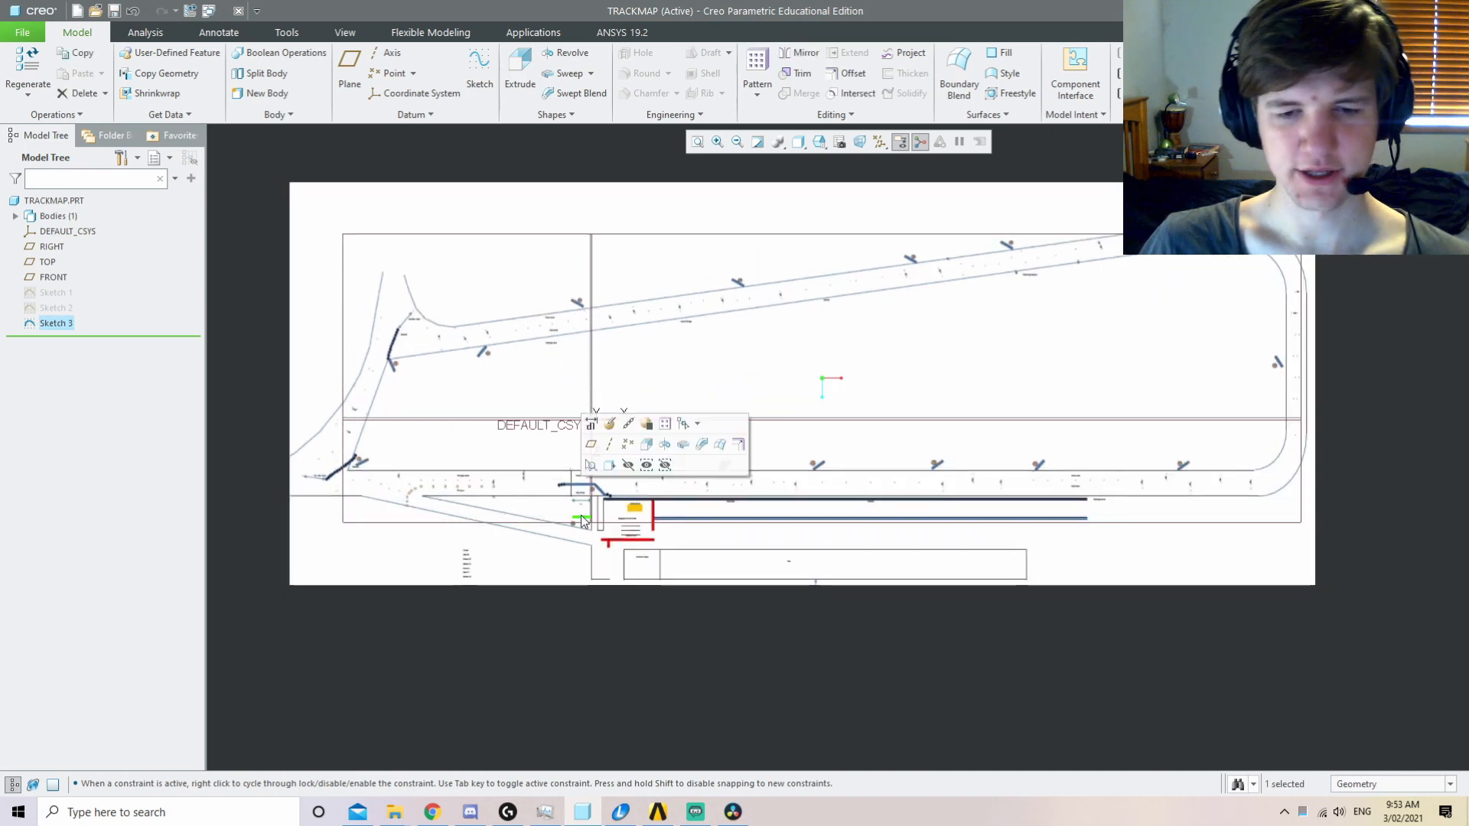
pyautogui.press('Delete')
pyautogui.click(695, 423)
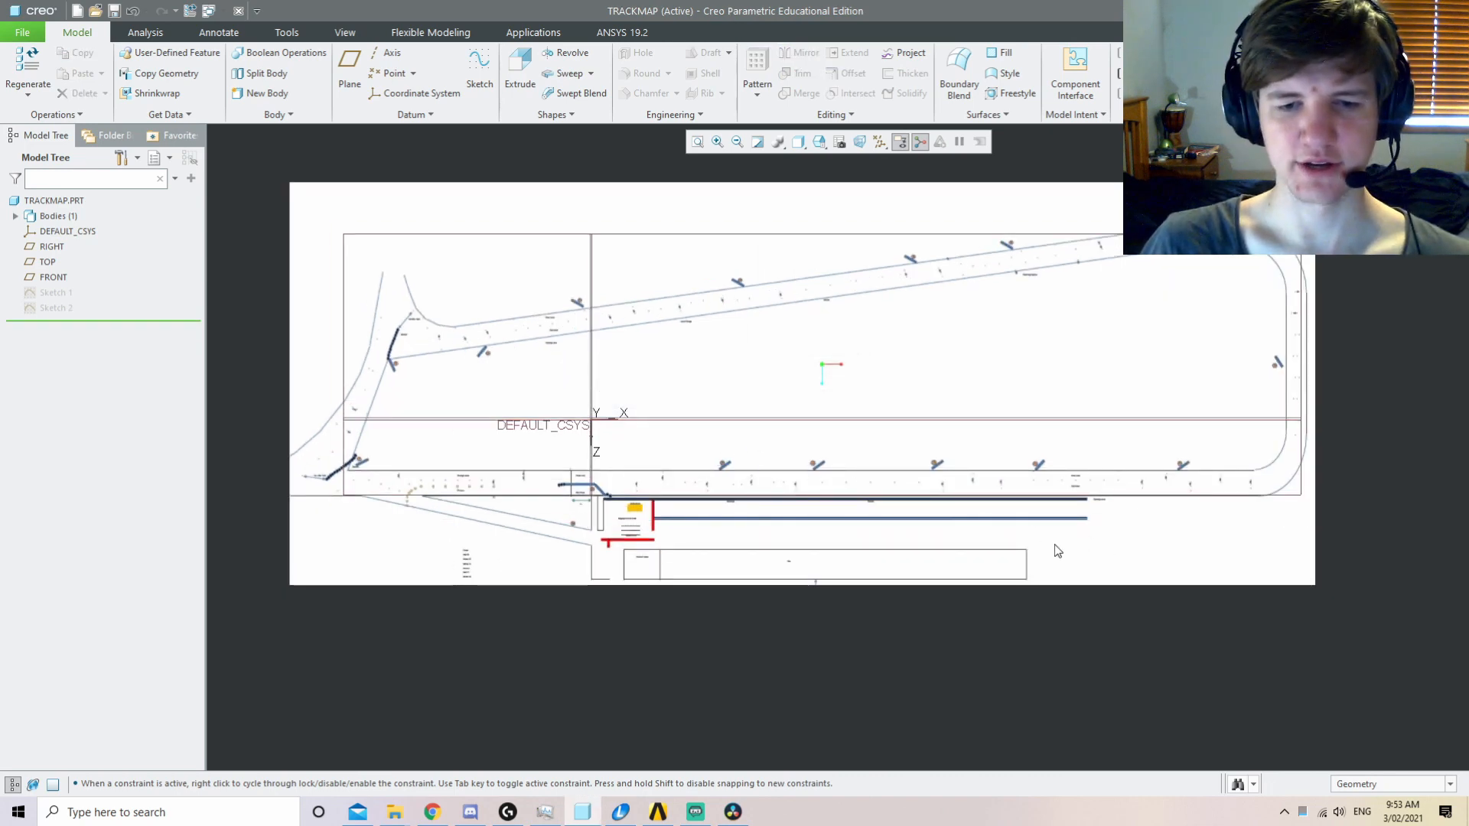
# Step: Start a new sketch on the TOP plane with the RIGHT datum plane as its orientation reference
pyautogui.scroll(-7, 513, 476)
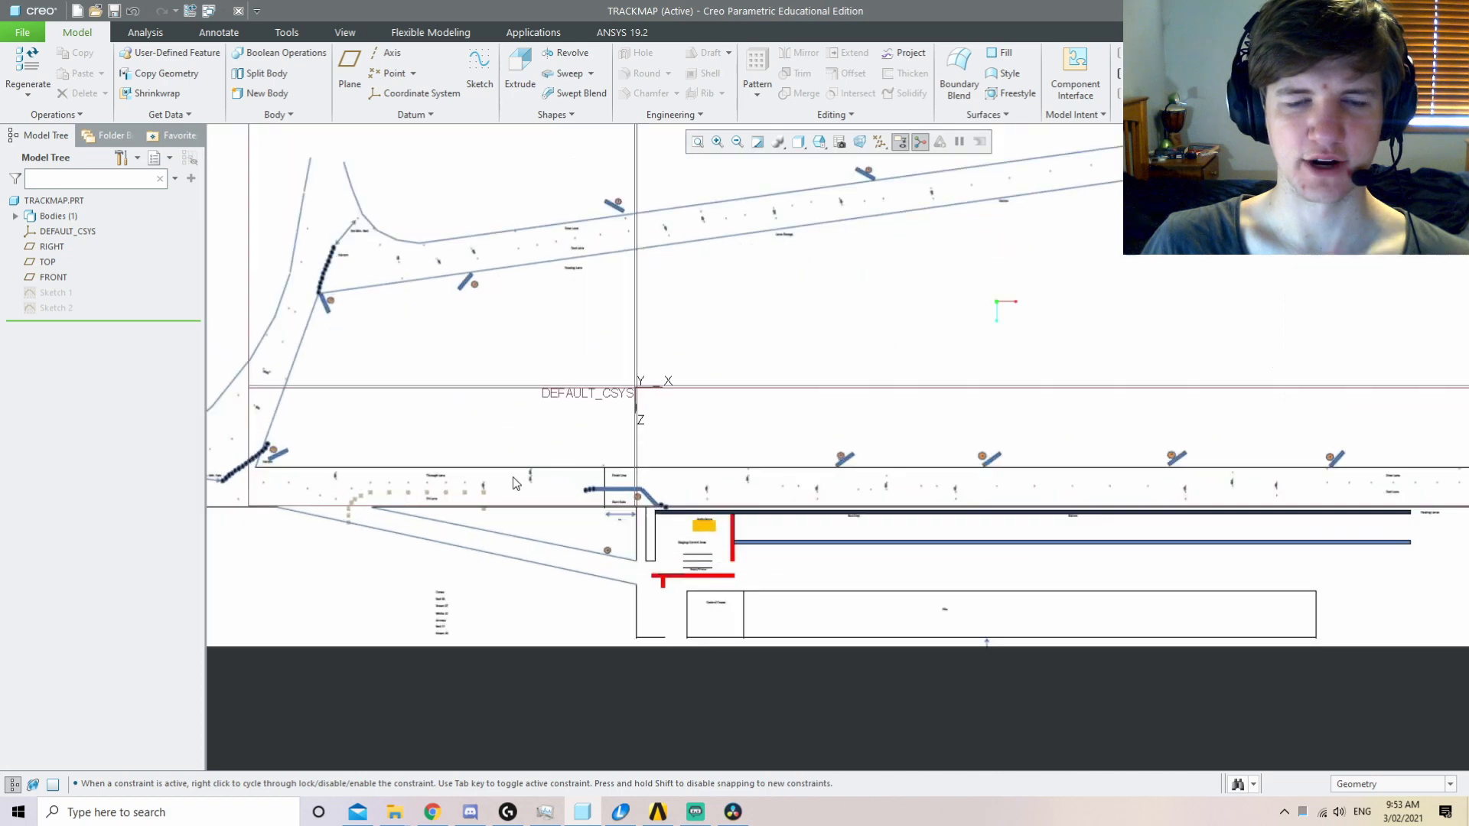
pyautogui.click(490, 67)
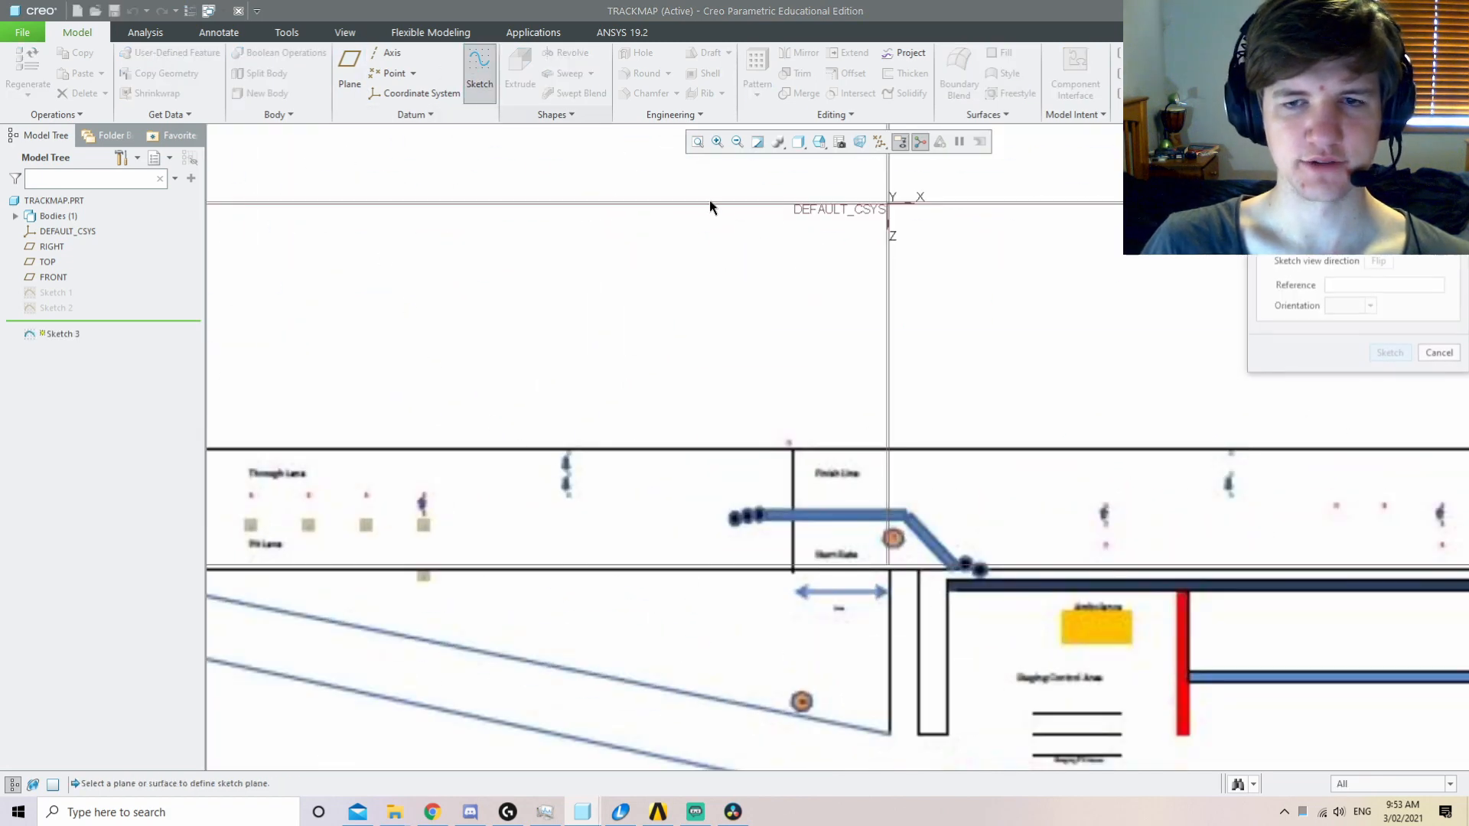
pyautogui.click(887, 358)
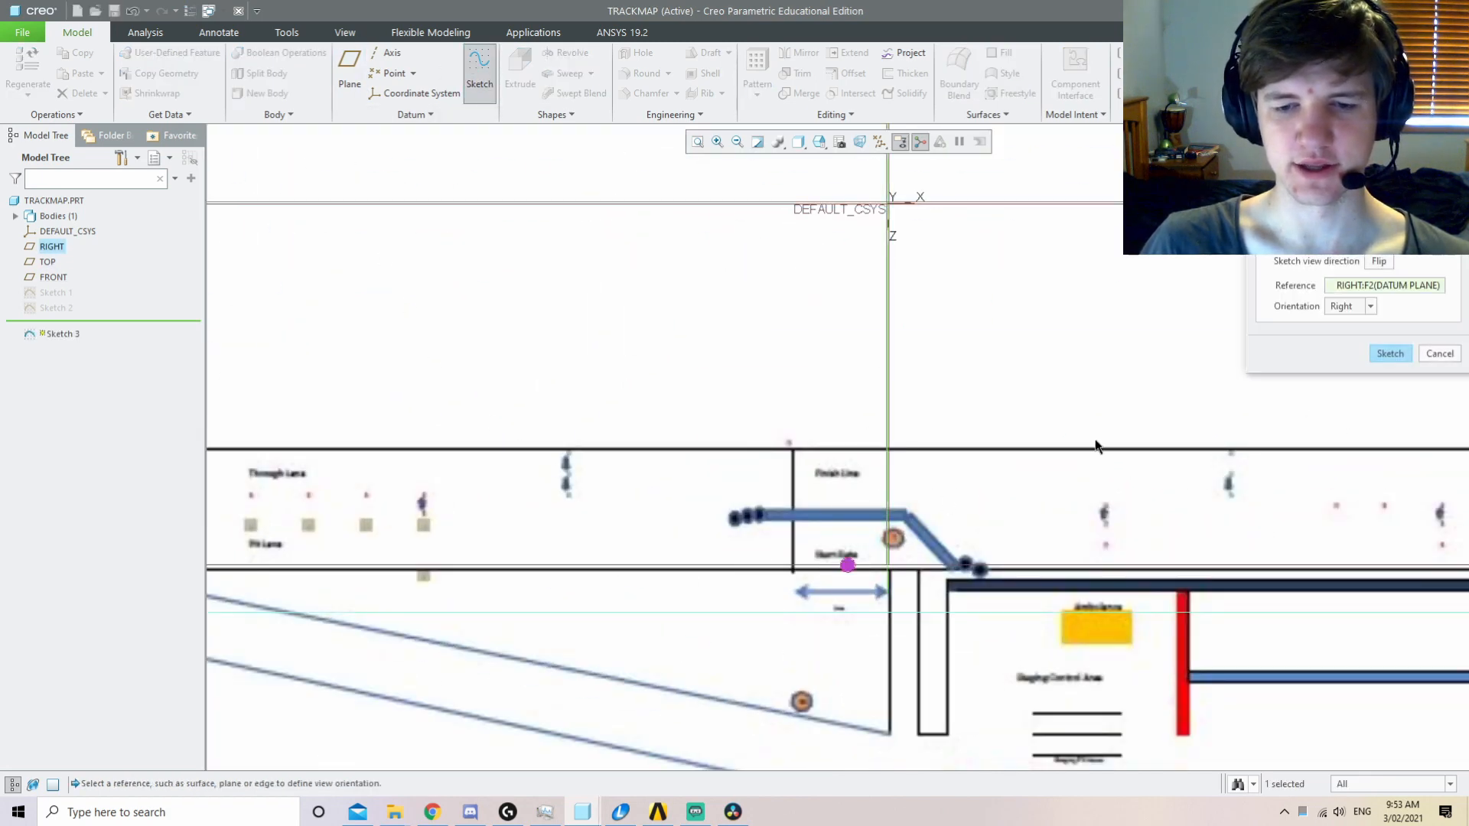
pyautogui.click(1389, 356)
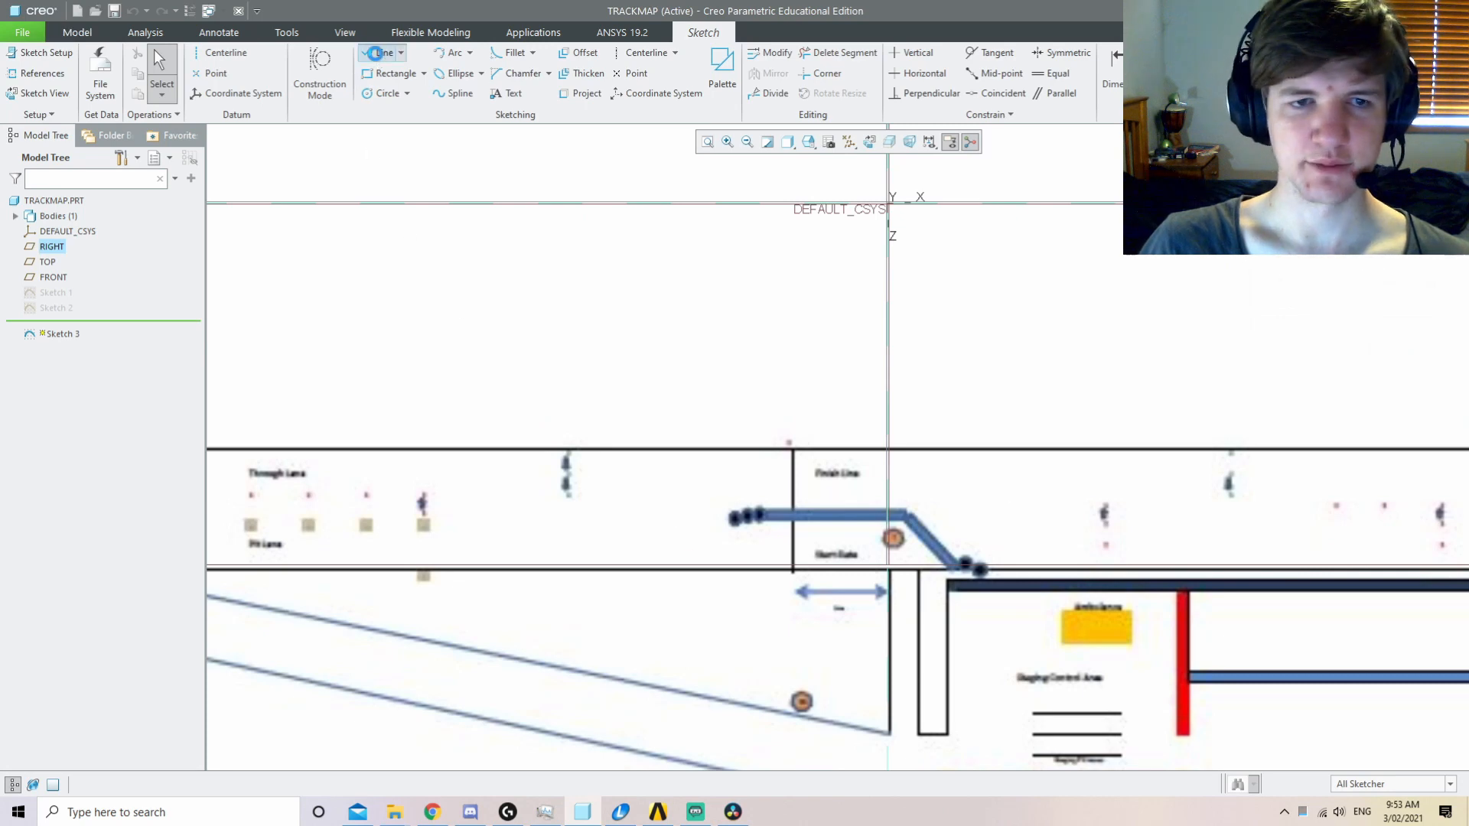
# Step: Sketch a horizontal line about 12.5 long from the finish line along the through lane, heading left
pyautogui.click(383, 53)
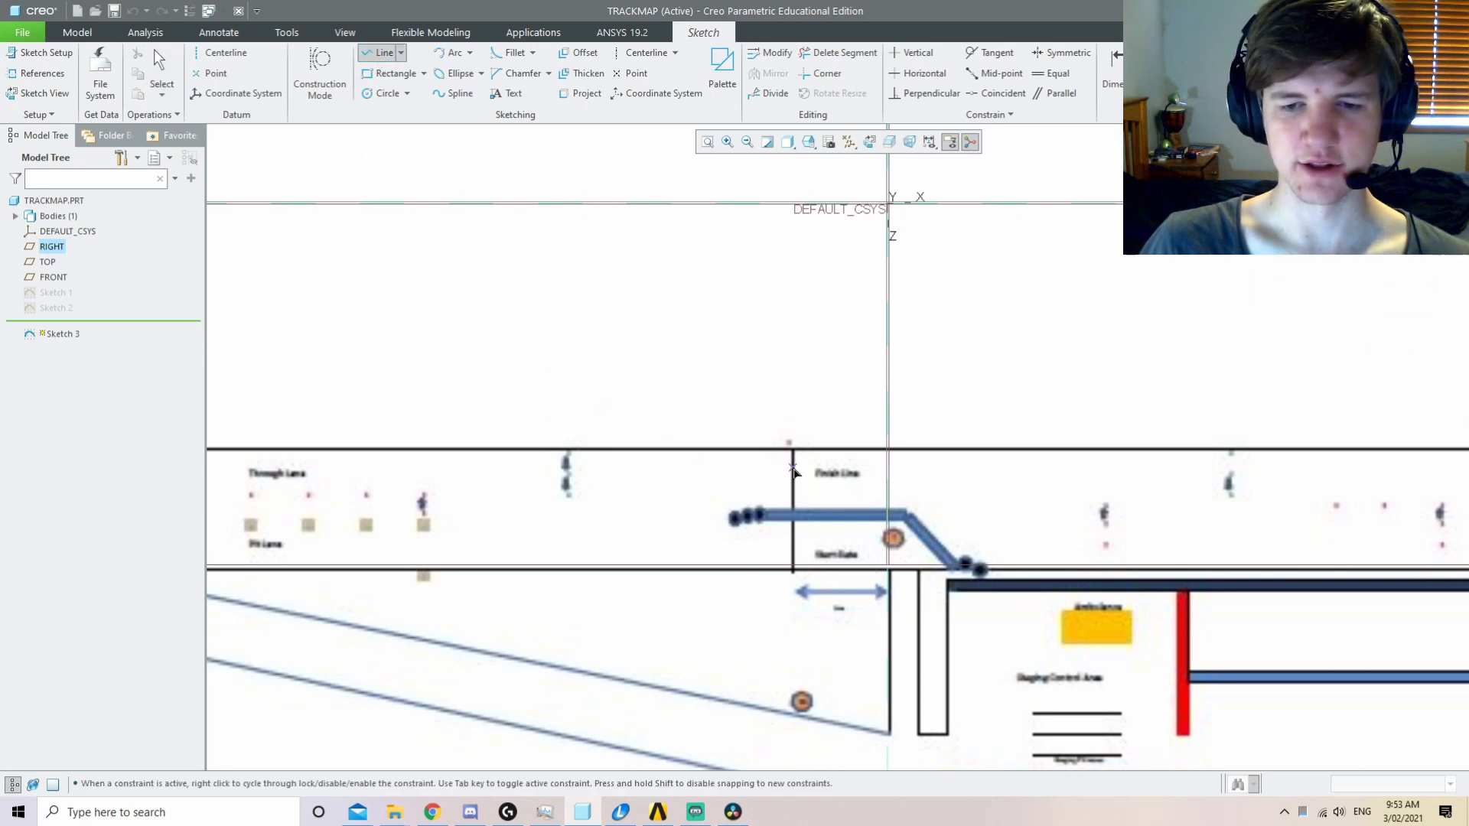
pyautogui.click(793, 467)
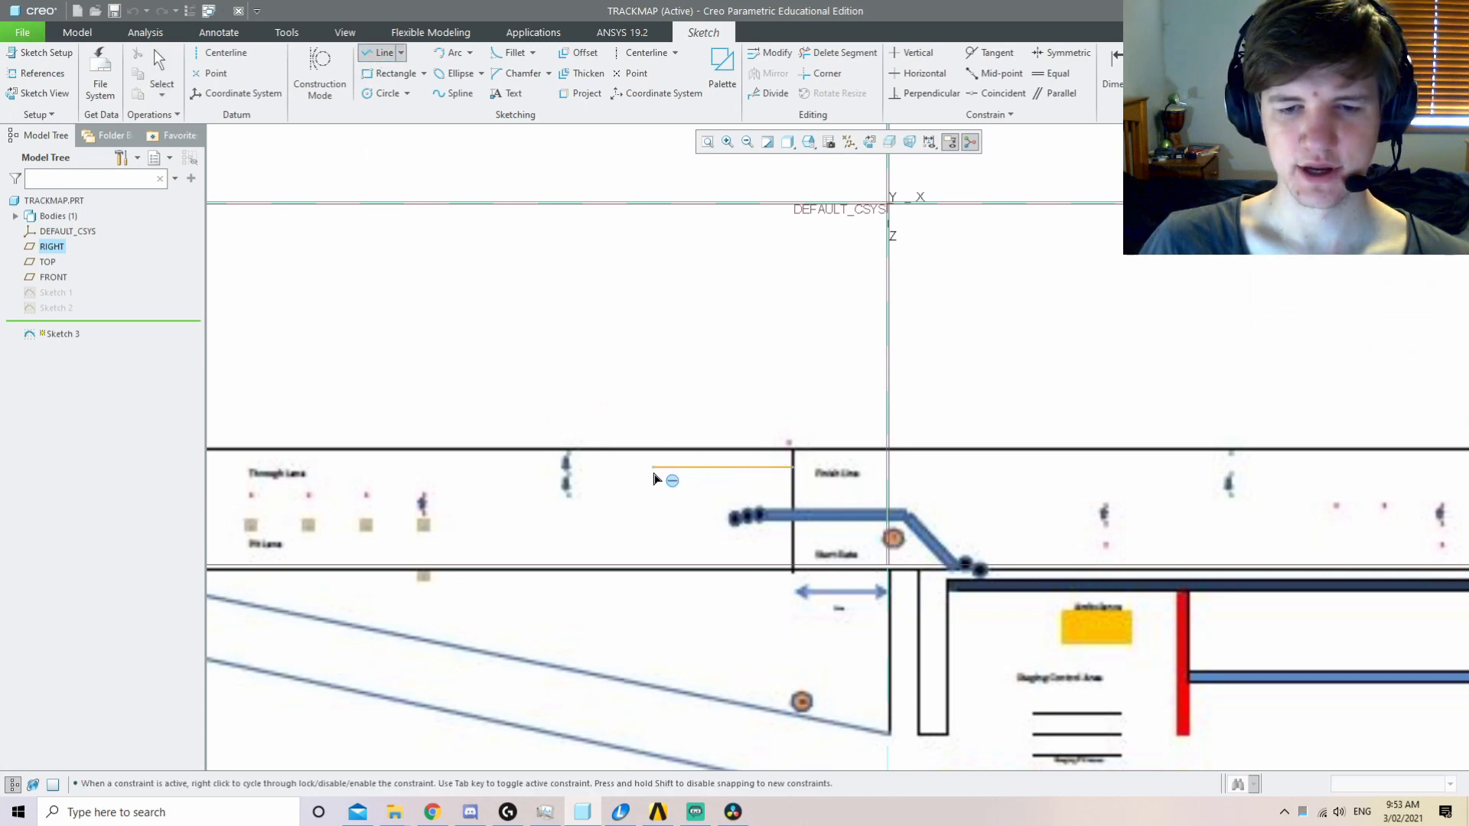
pyautogui.click(654, 468)
pyautogui.middleClick(708, 426)
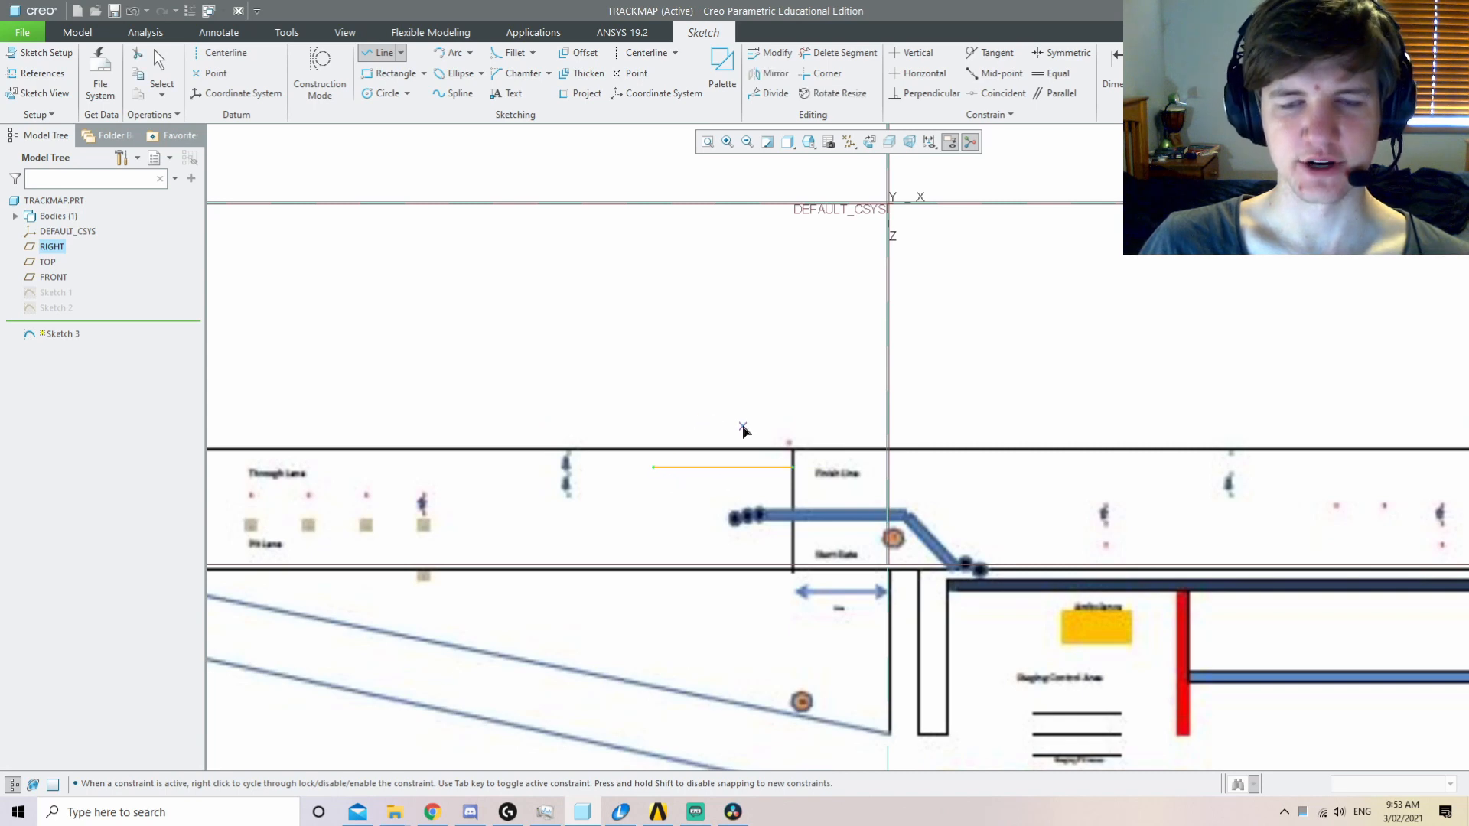
pyautogui.middleClick(750, 431)
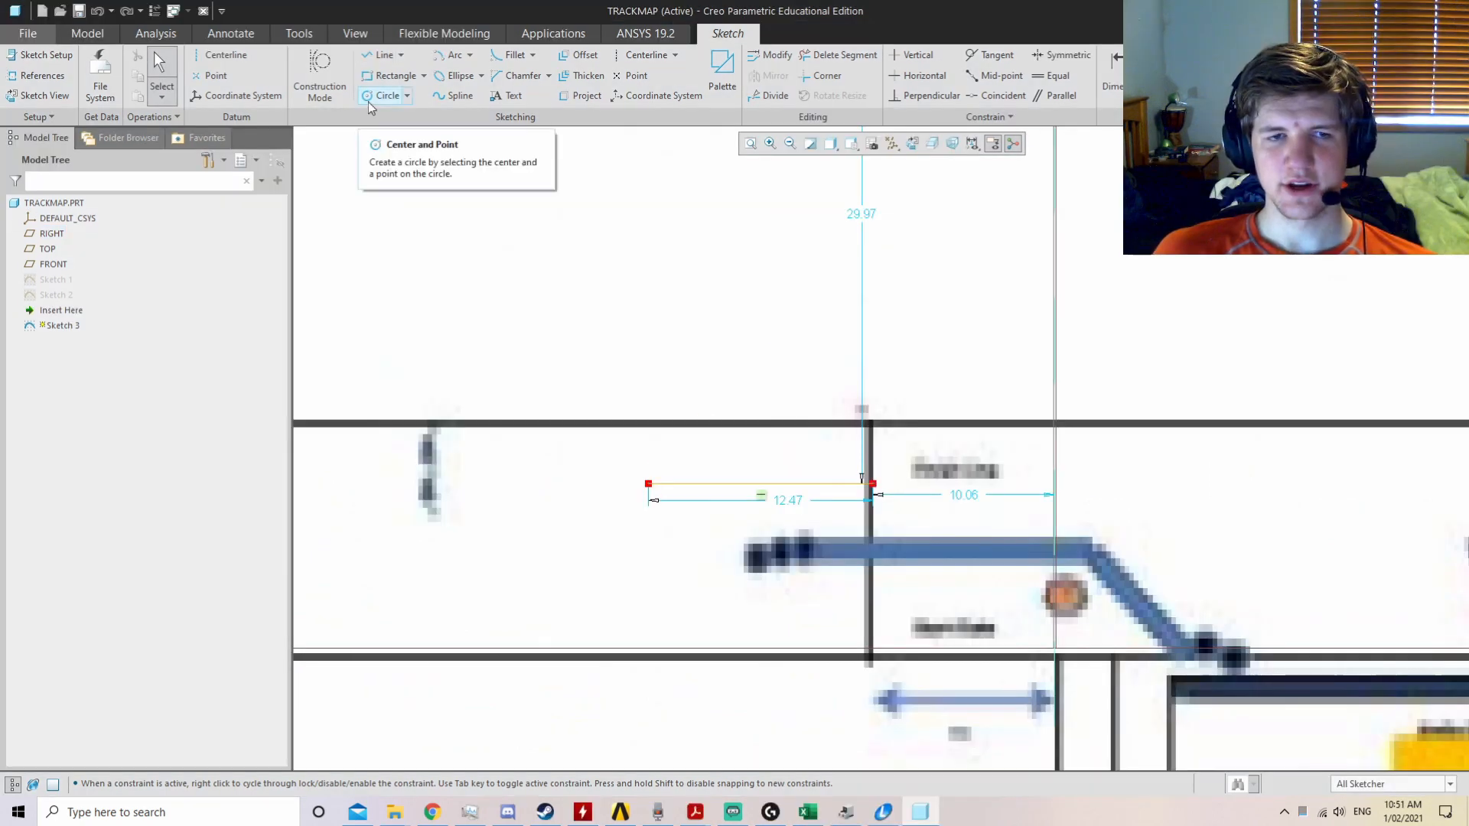
# Step: Sketch a circle about 17.8 in diameter below the straight, passing through the straight's left endpoint
pyautogui.click(382, 96)
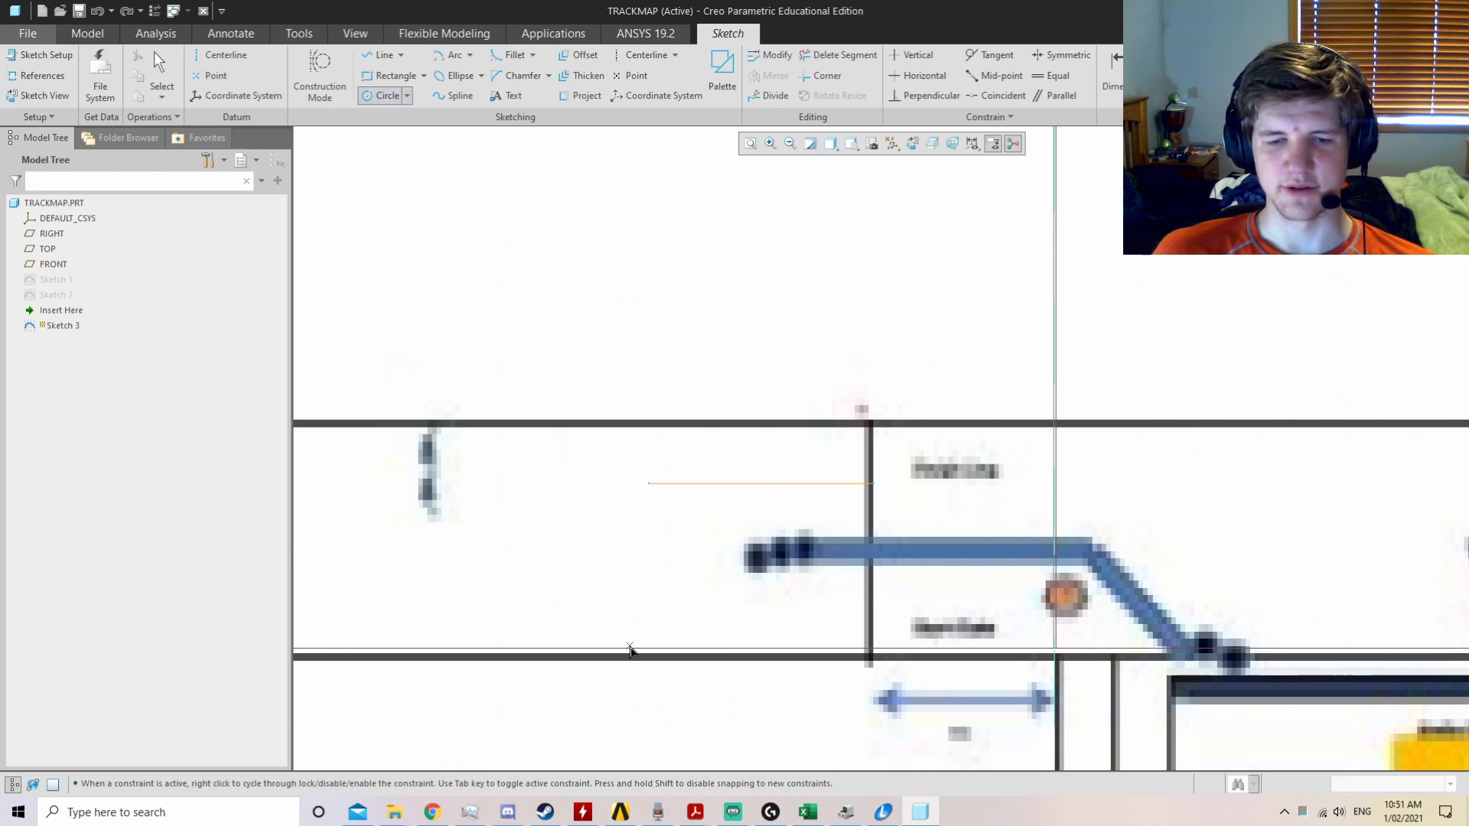
pyautogui.click(638, 646)
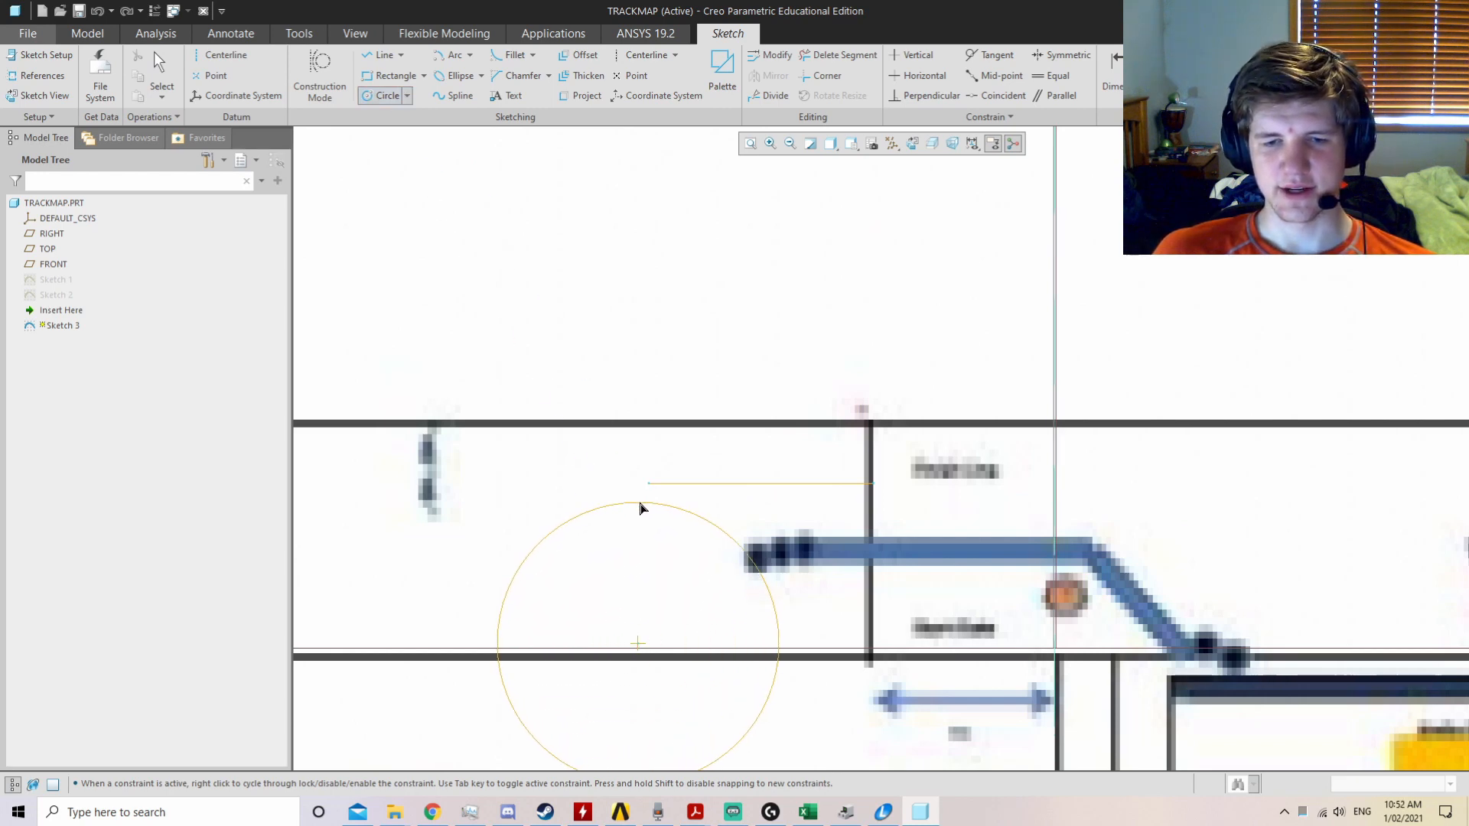
pyautogui.click(648, 484)
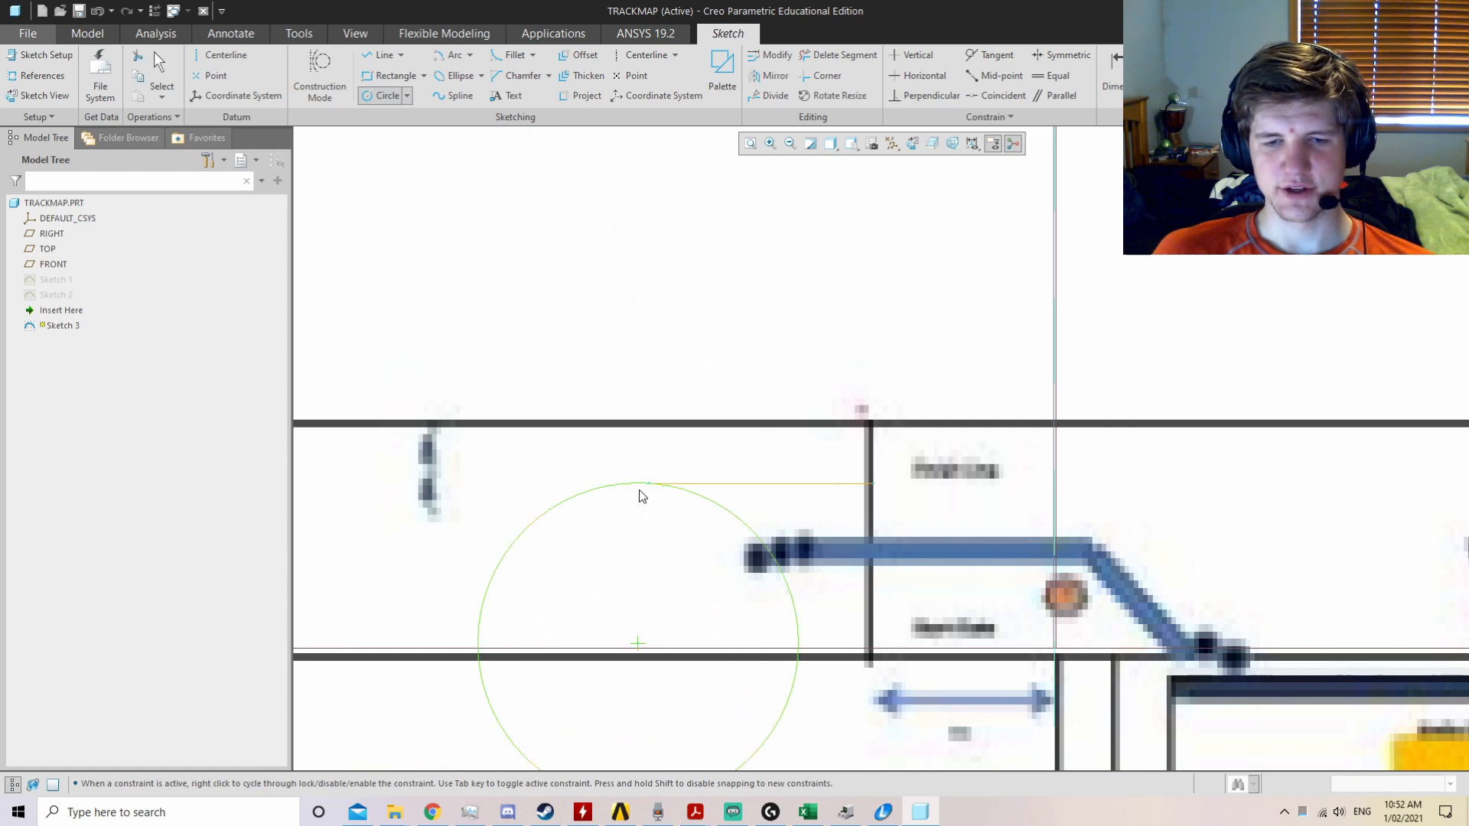
pyautogui.middleClick(704, 465)
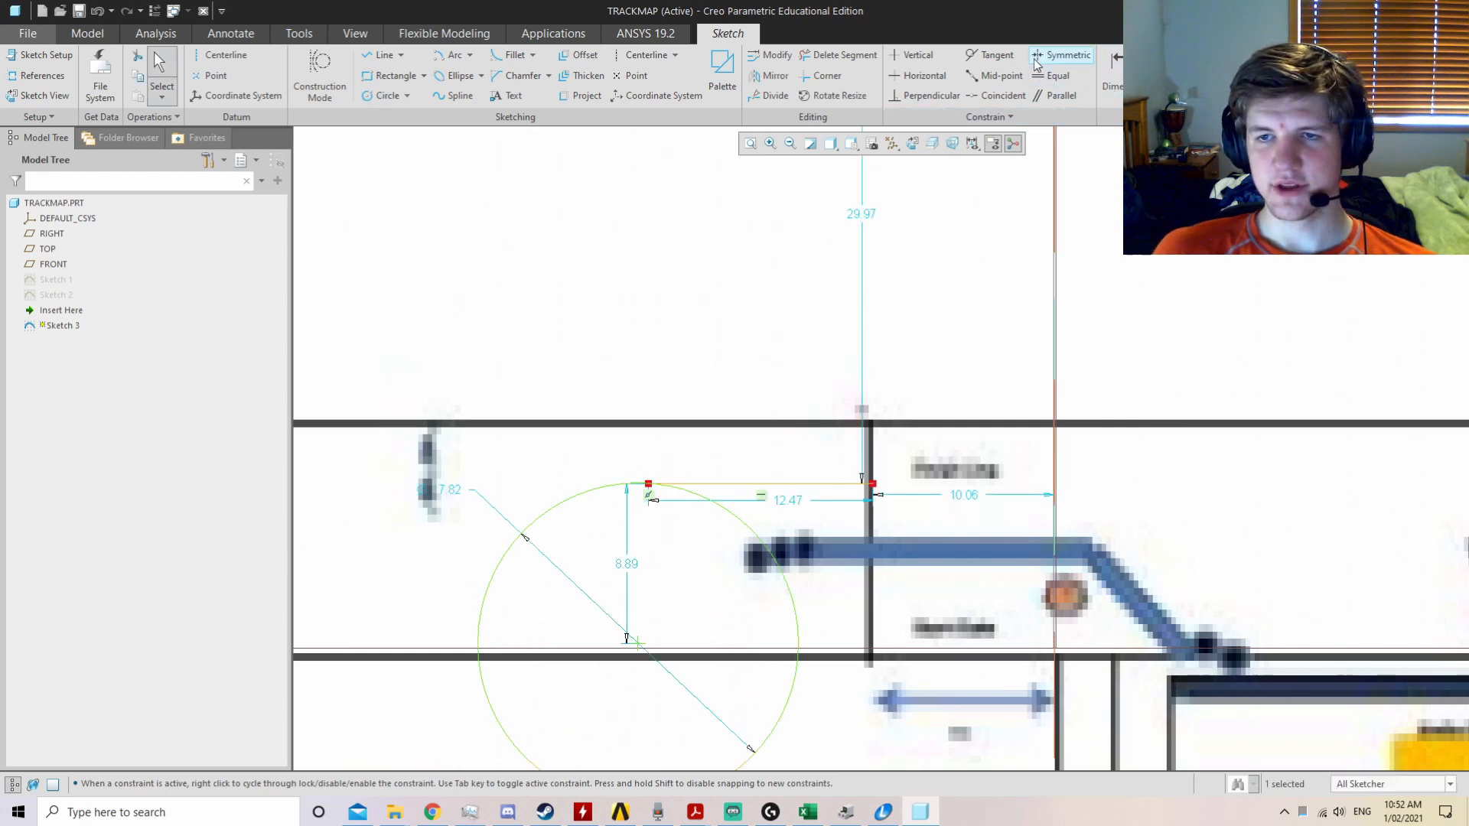
# Step: Apply a Tangent constraint between the straight line and the circle at its left end
pyautogui.click(990, 54)
pyautogui.click(717, 482)
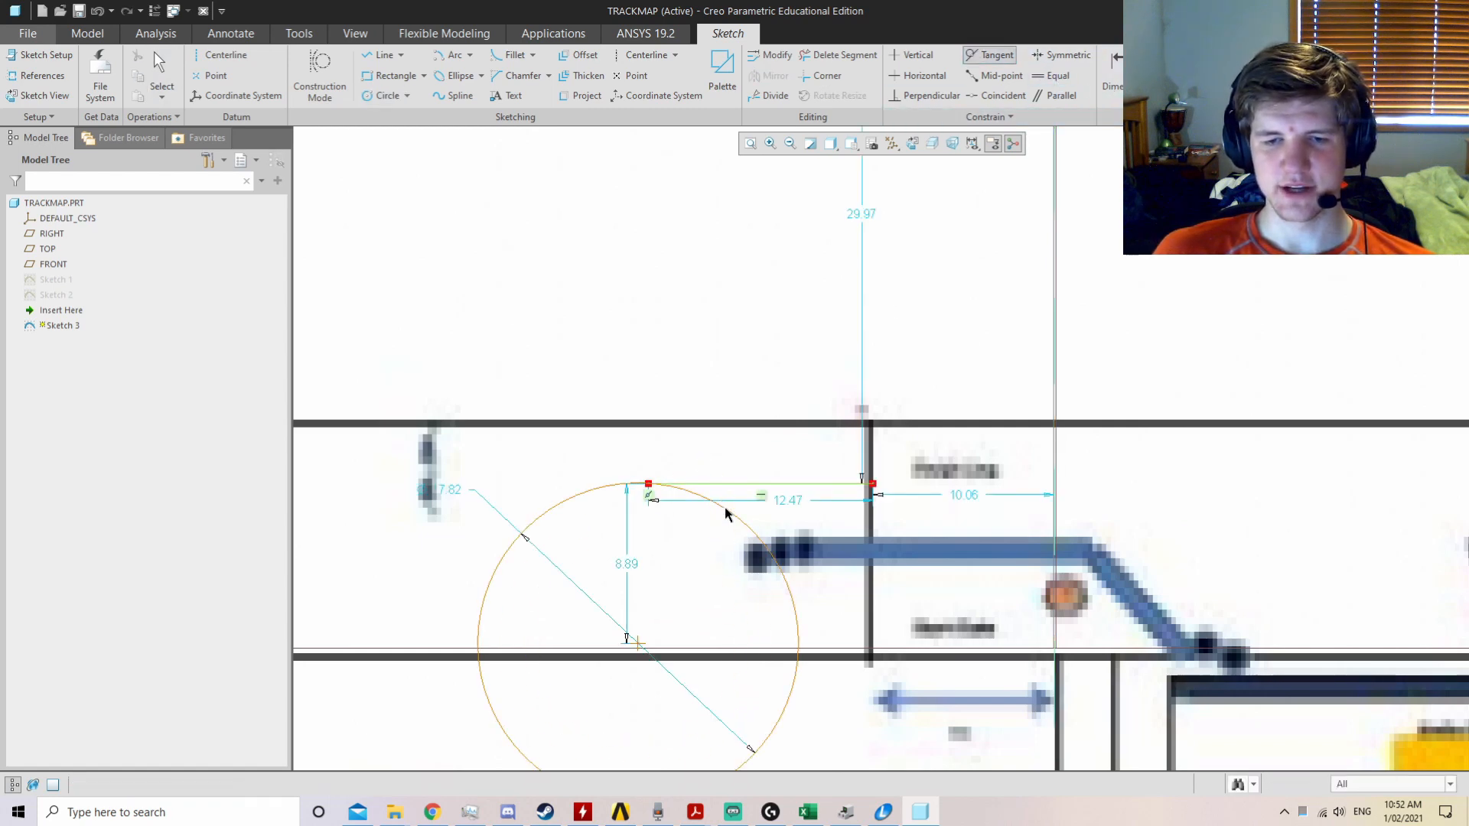
pyautogui.click(731, 515)
pyautogui.scroll(-3, 832, 575)
pyautogui.scroll(3, 668, 558)
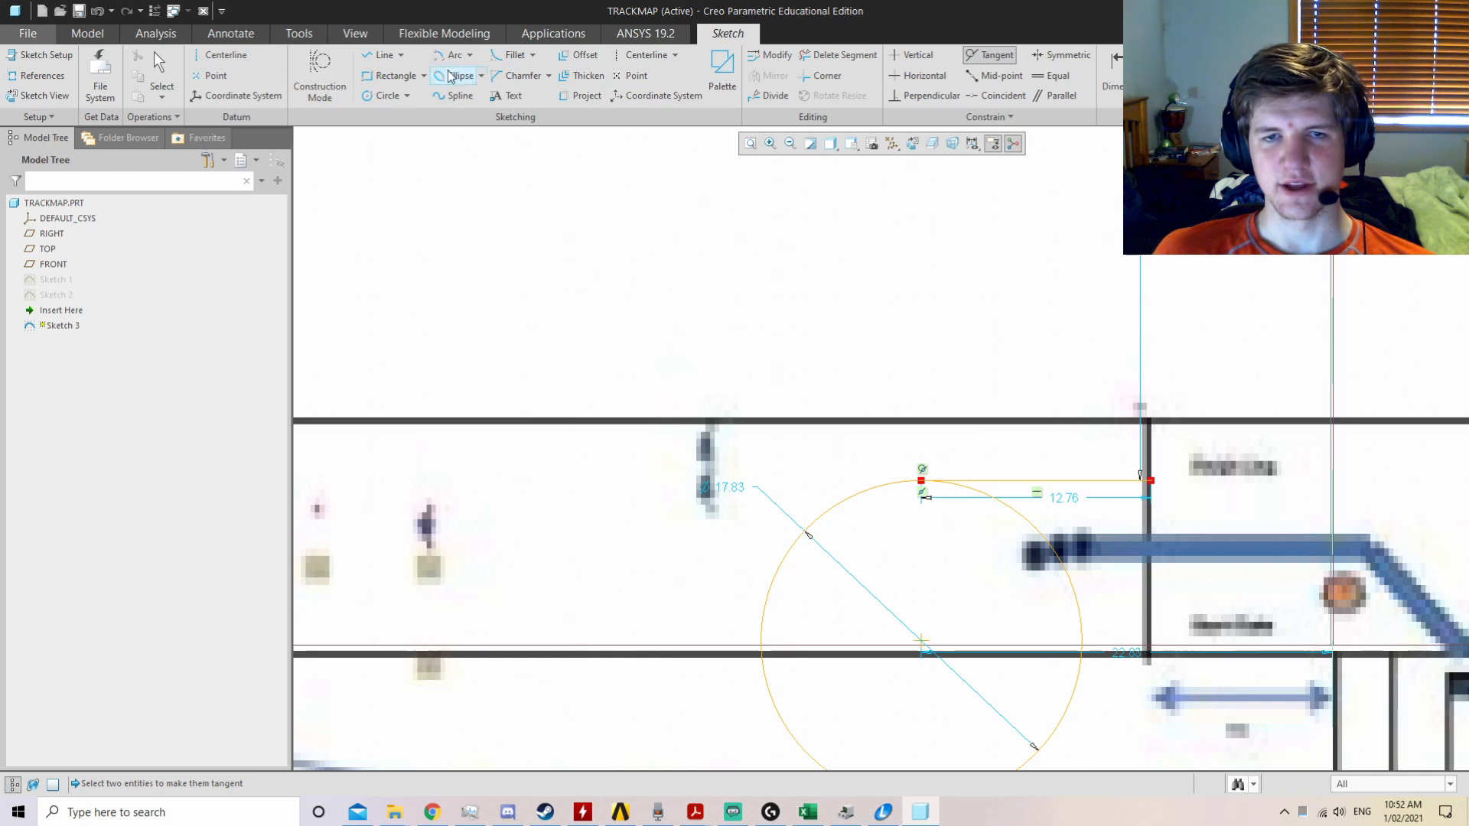
# Step: Add a circle about 16.45 in diameter tangent to the first, centred above the slalom cone, and trim the first circle to its connecting arc
pyautogui.click(387, 96)
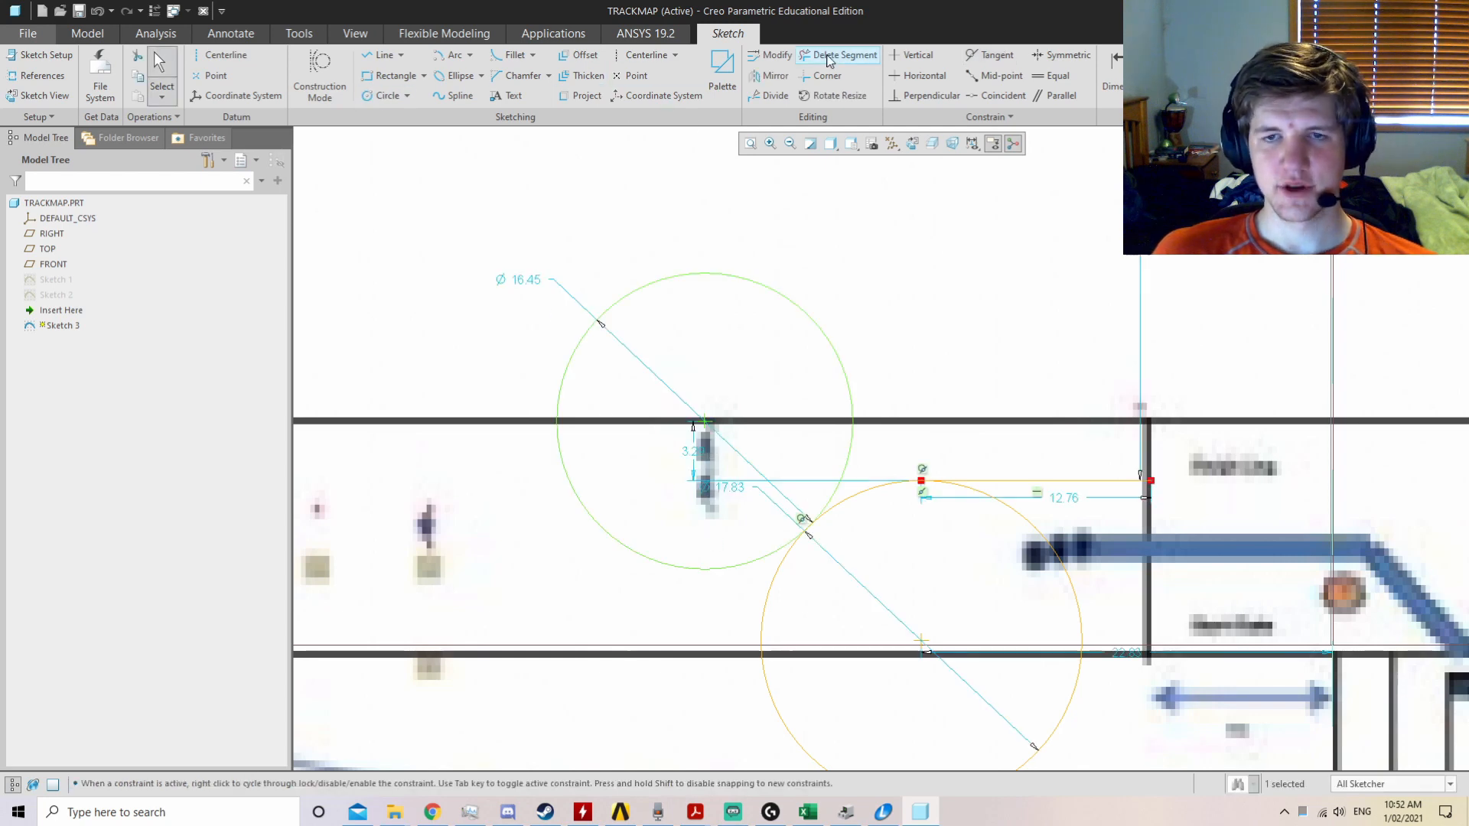
pyautogui.click(829, 56)
pyautogui.moveTo(1102, 527); pyautogui.dragTo(756, 656)
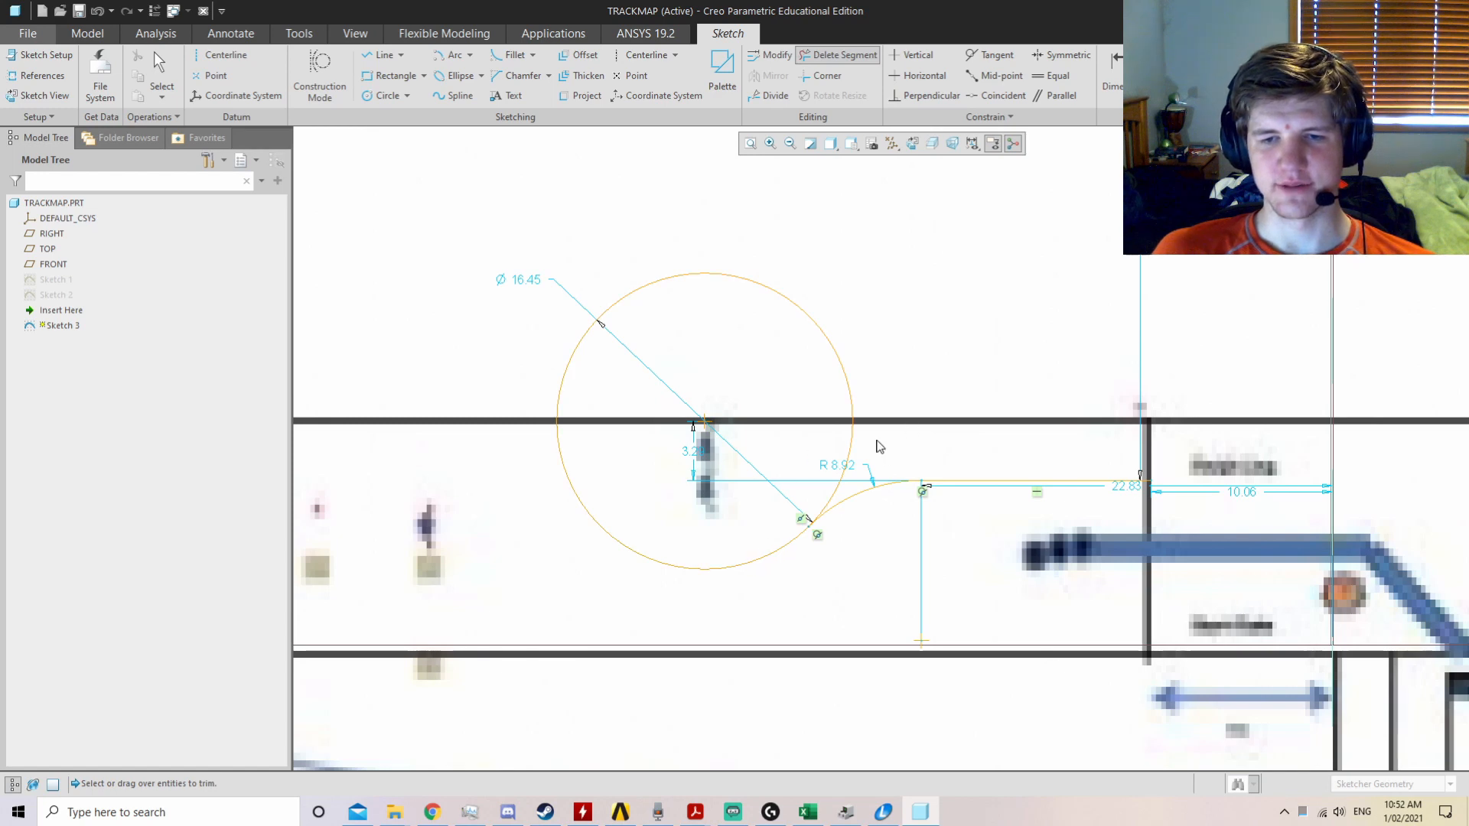
# Step: Add a circle about 14.22 in diameter around the last lane marker, tangent to the cone circle, and trim the cone circle to its lower arc
pyautogui.click(382, 95)
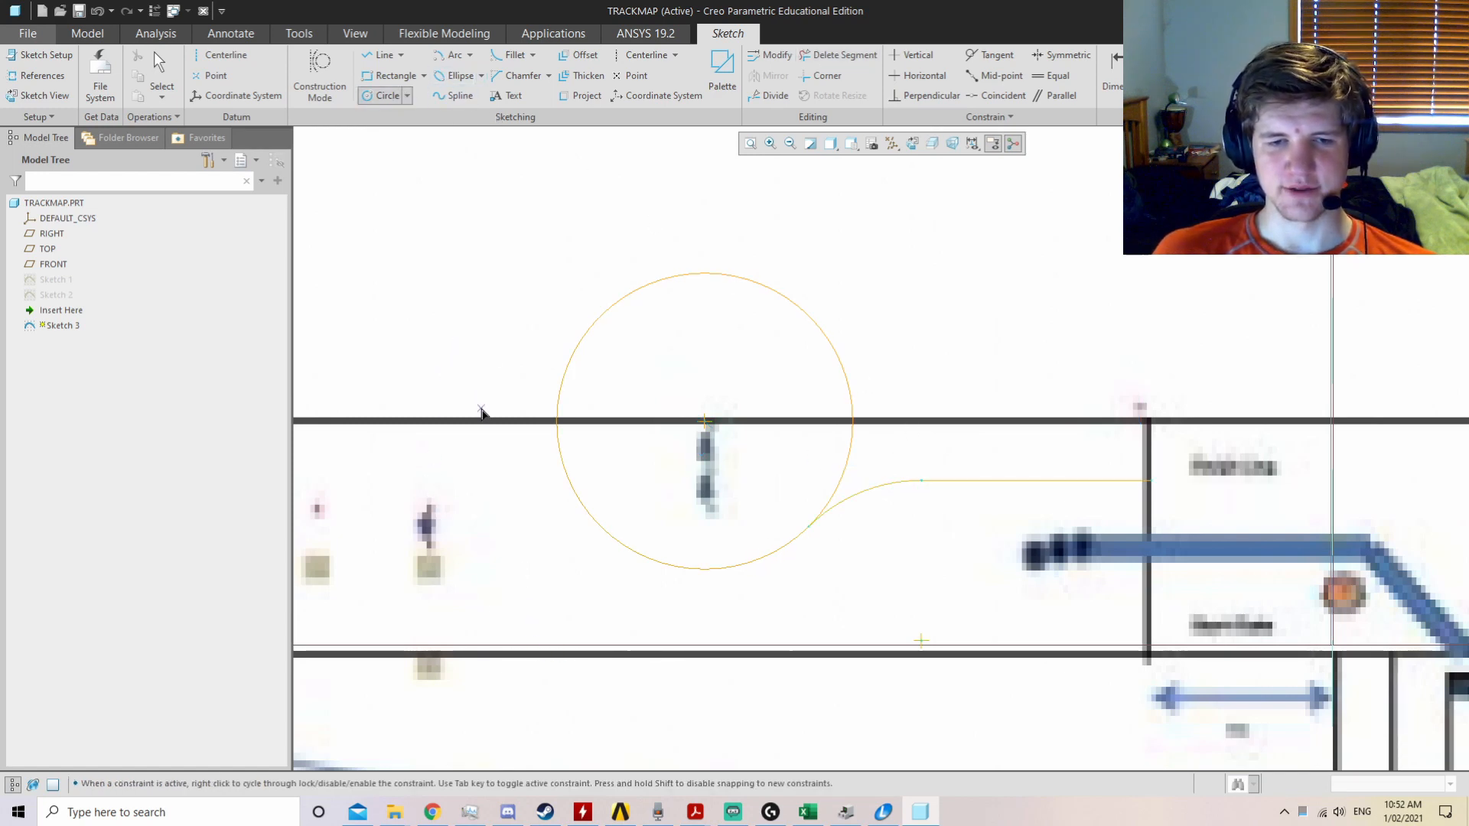
pyautogui.click(395, 421)
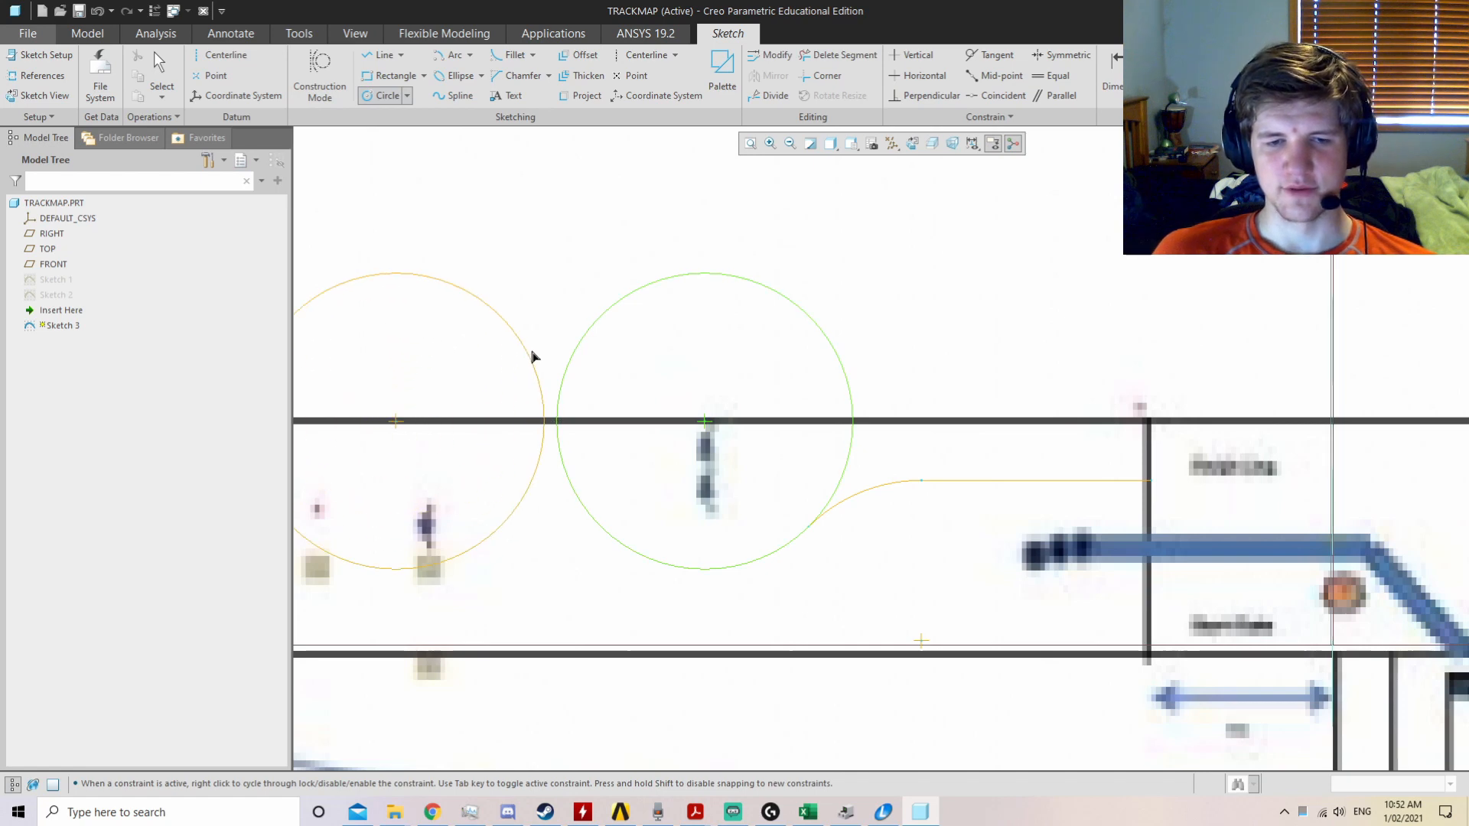
pyautogui.middleClick(461, 377)
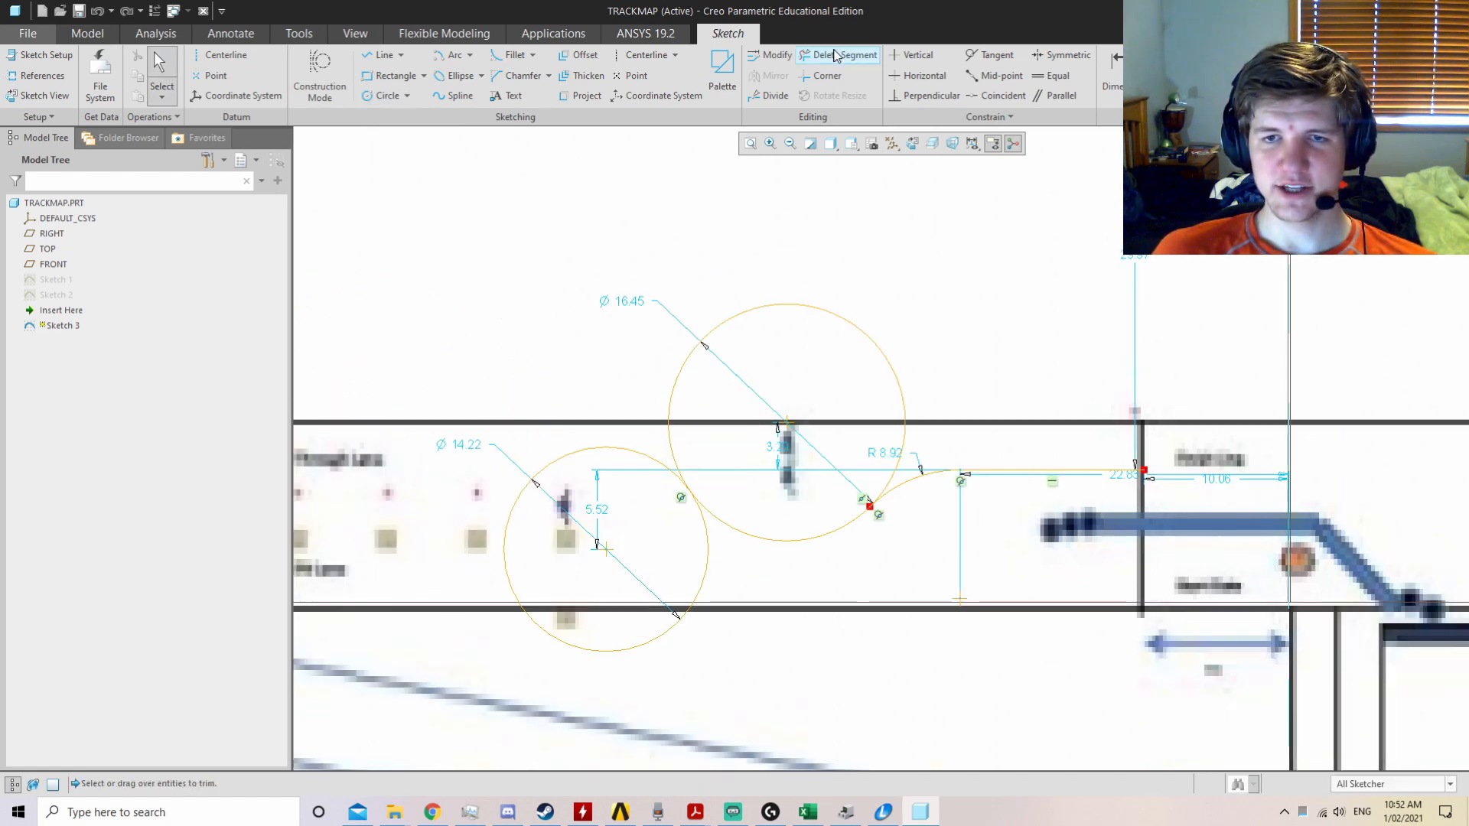
pyautogui.click(840, 55)
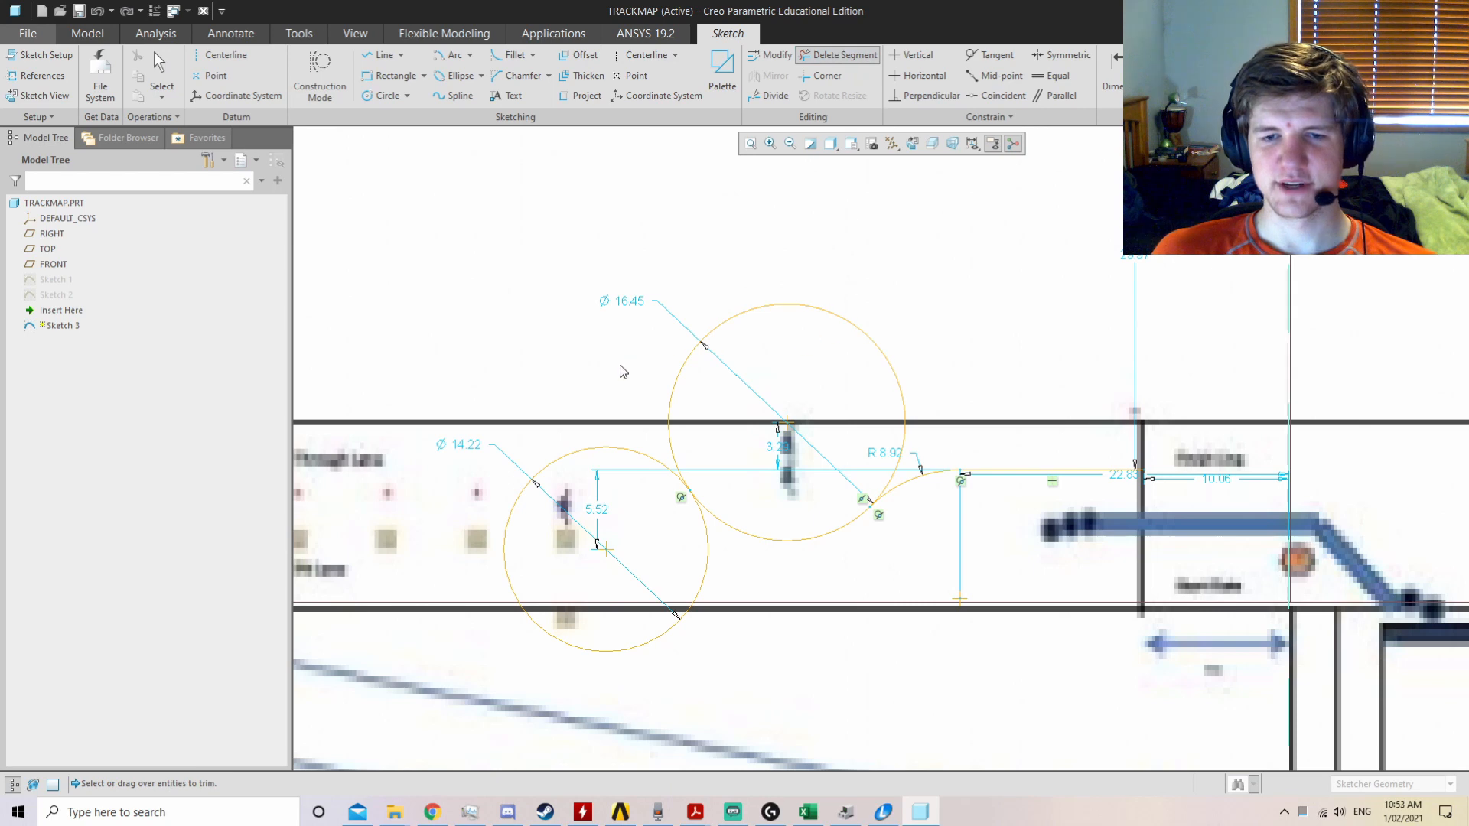
pyautogui.moveTo(624, 372); pyautogui.dragTo(928, 384)
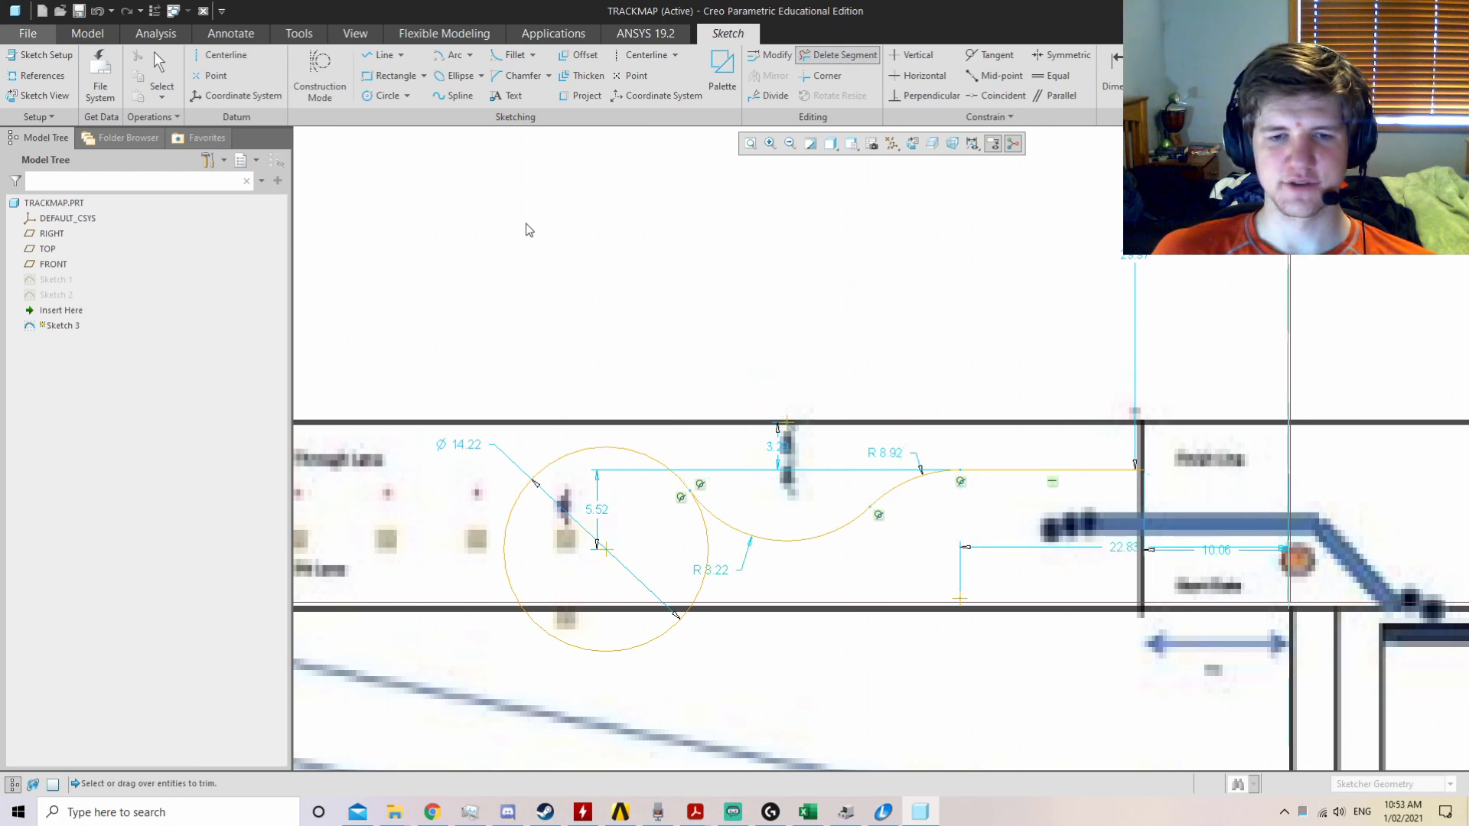
pyautogui.press('l')
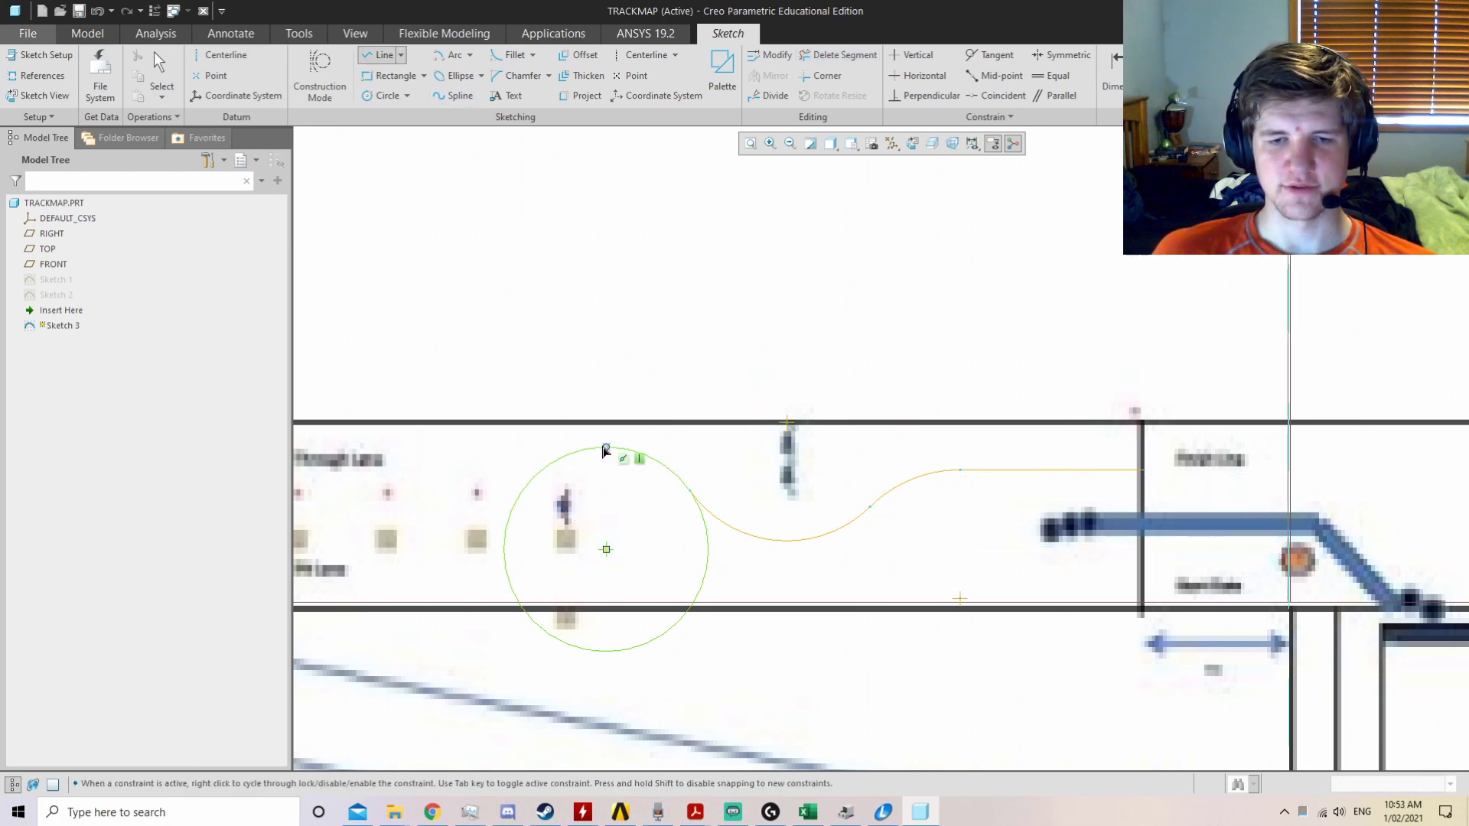
pyautogui.click(606, 448)
pyautogui.click(397, 452)
pyautogui.middleClick(396, 452)
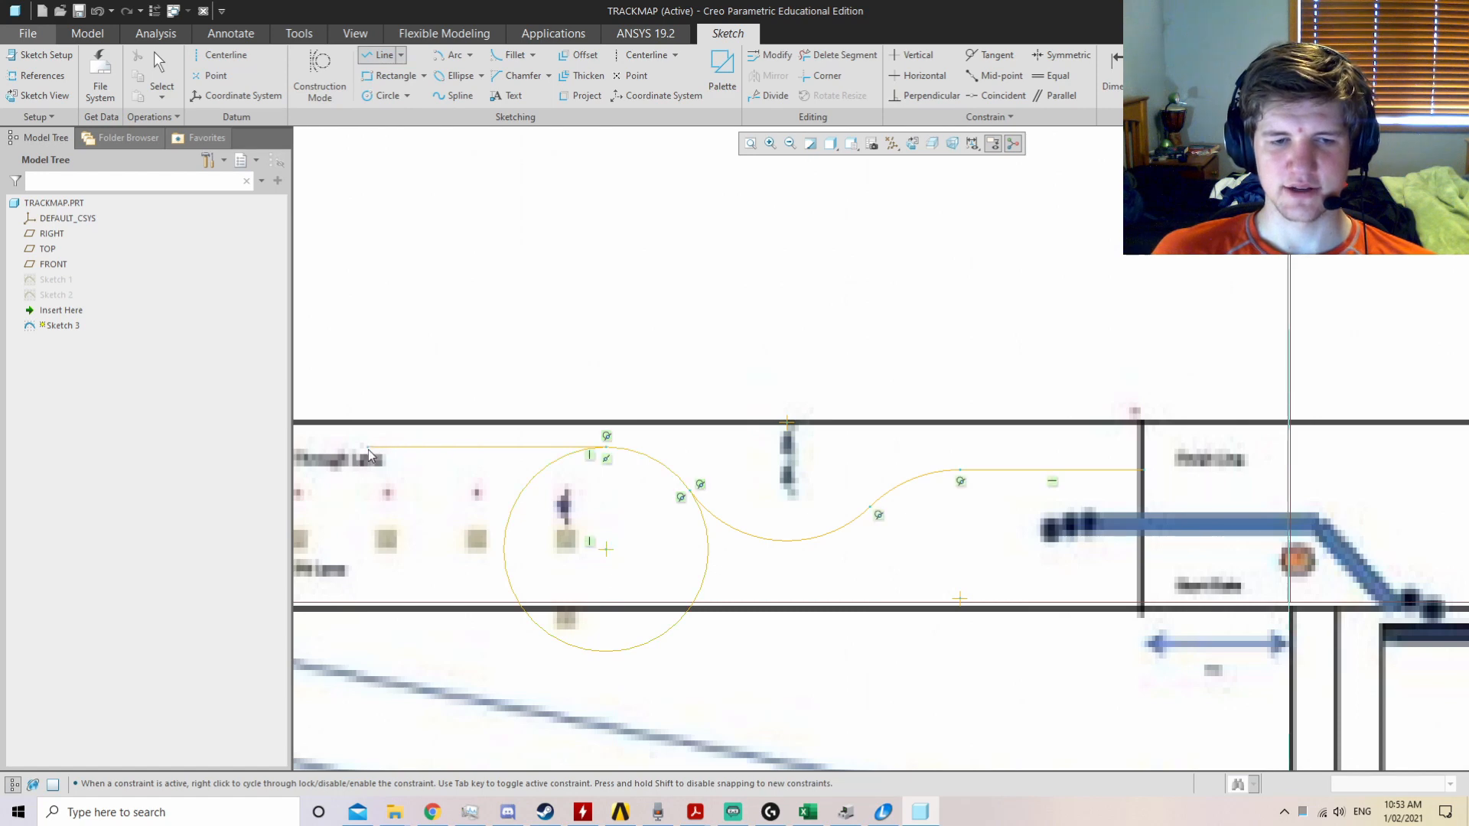
pyautogui.scroll(4, 836, 436)
pyautogui.scroll(-3, 429, 397)
pyautogui.hotkey('ctrl', 'z')
# Step: Sketch a horizontal line about 39.71 long heading left along the through lane from the top of the 14.22 circle
pyautogui.click(380, 57)
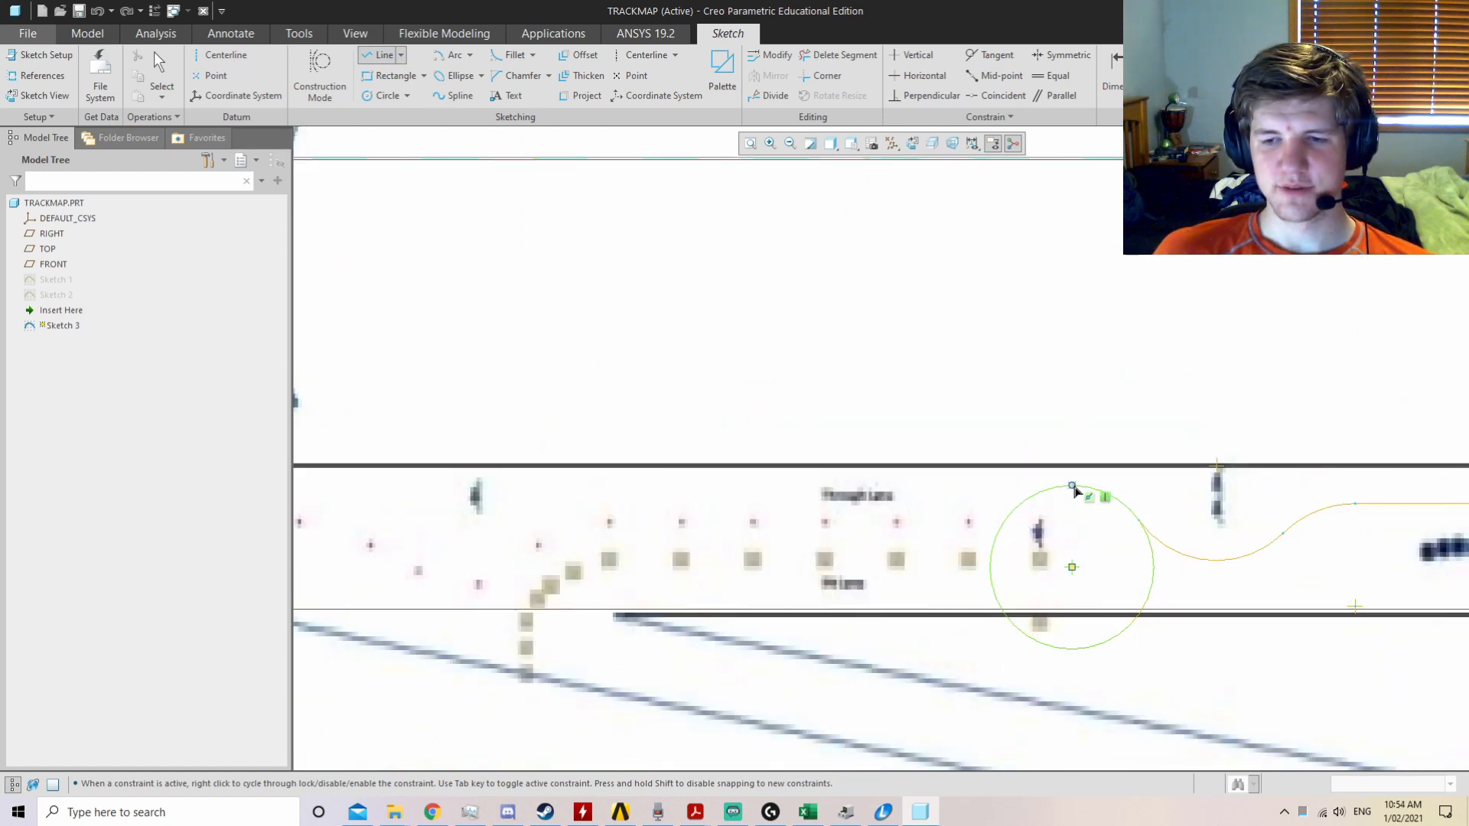
pyautogui.click(1072, 487)
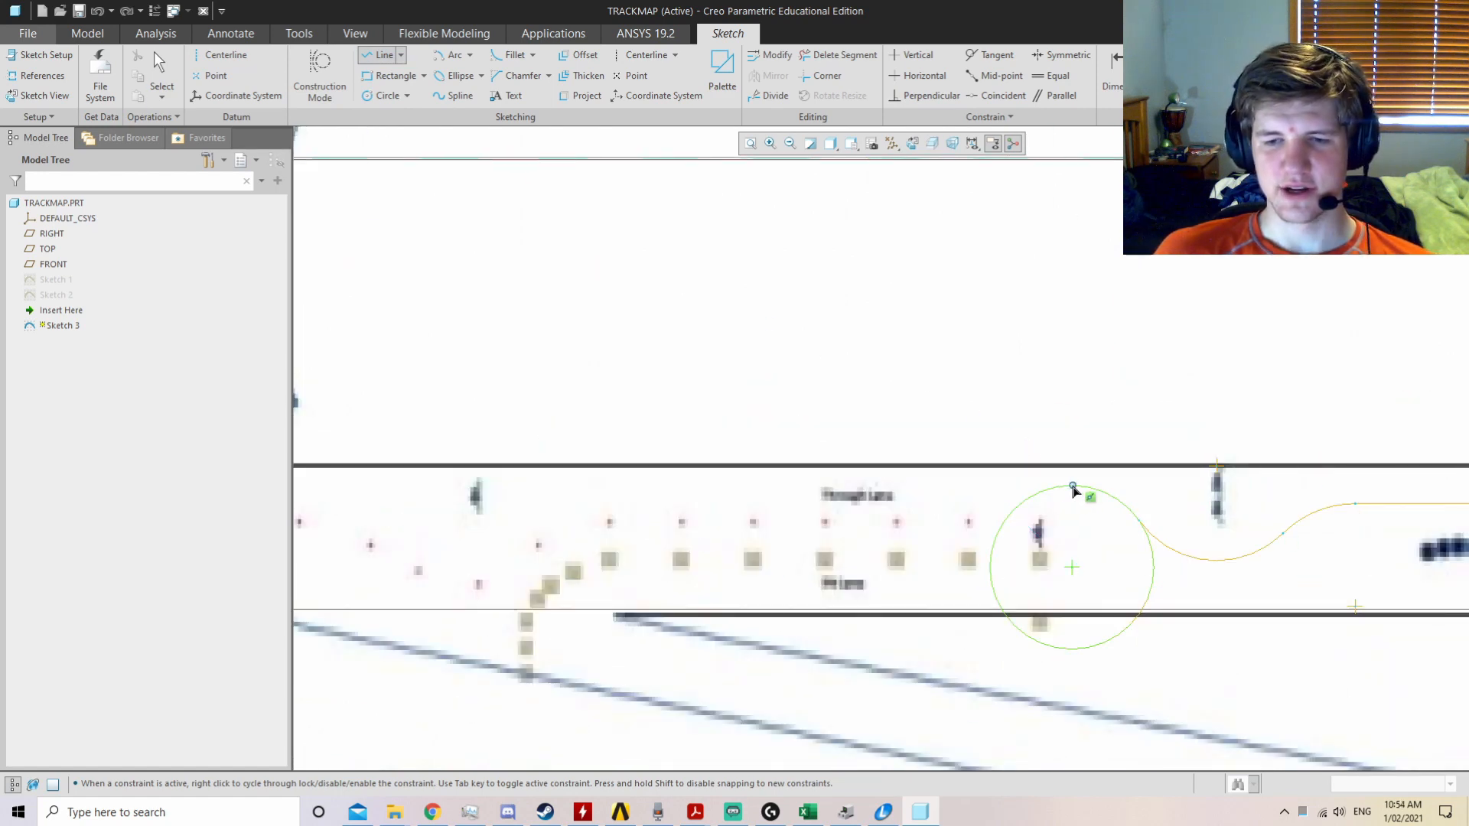
pyautogui.click(614, 497)
pyautogui.middleClick(654, 503)
pyautogui.middleClick(654, 505)
pyautogui.scroll(-1, 654, 505)
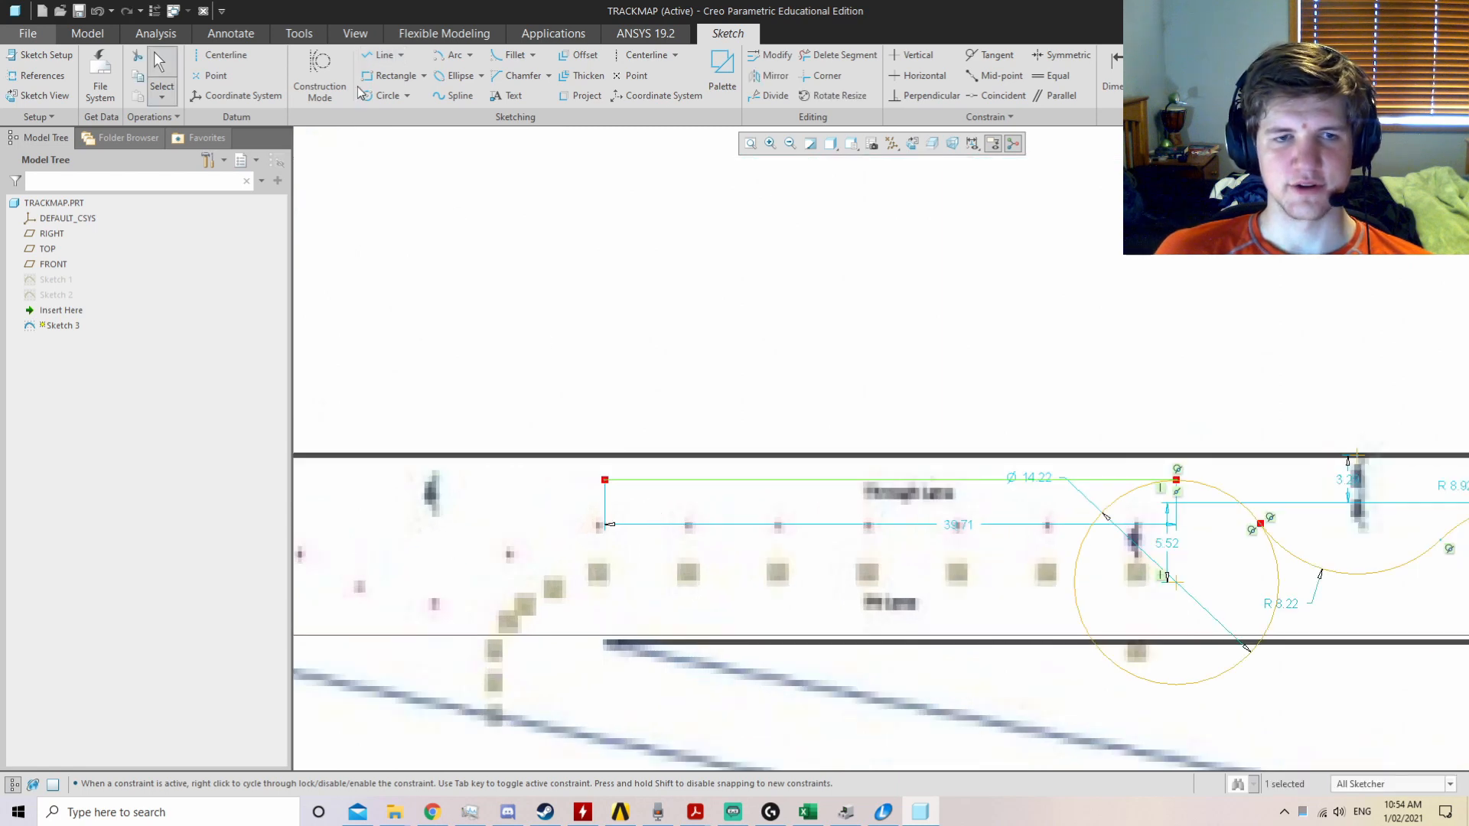
# Step: Sketch a circle about 22.78 in diameter directly below the long line's left endpoint, passing through that endpoint
pyautogui.click(381, 96)
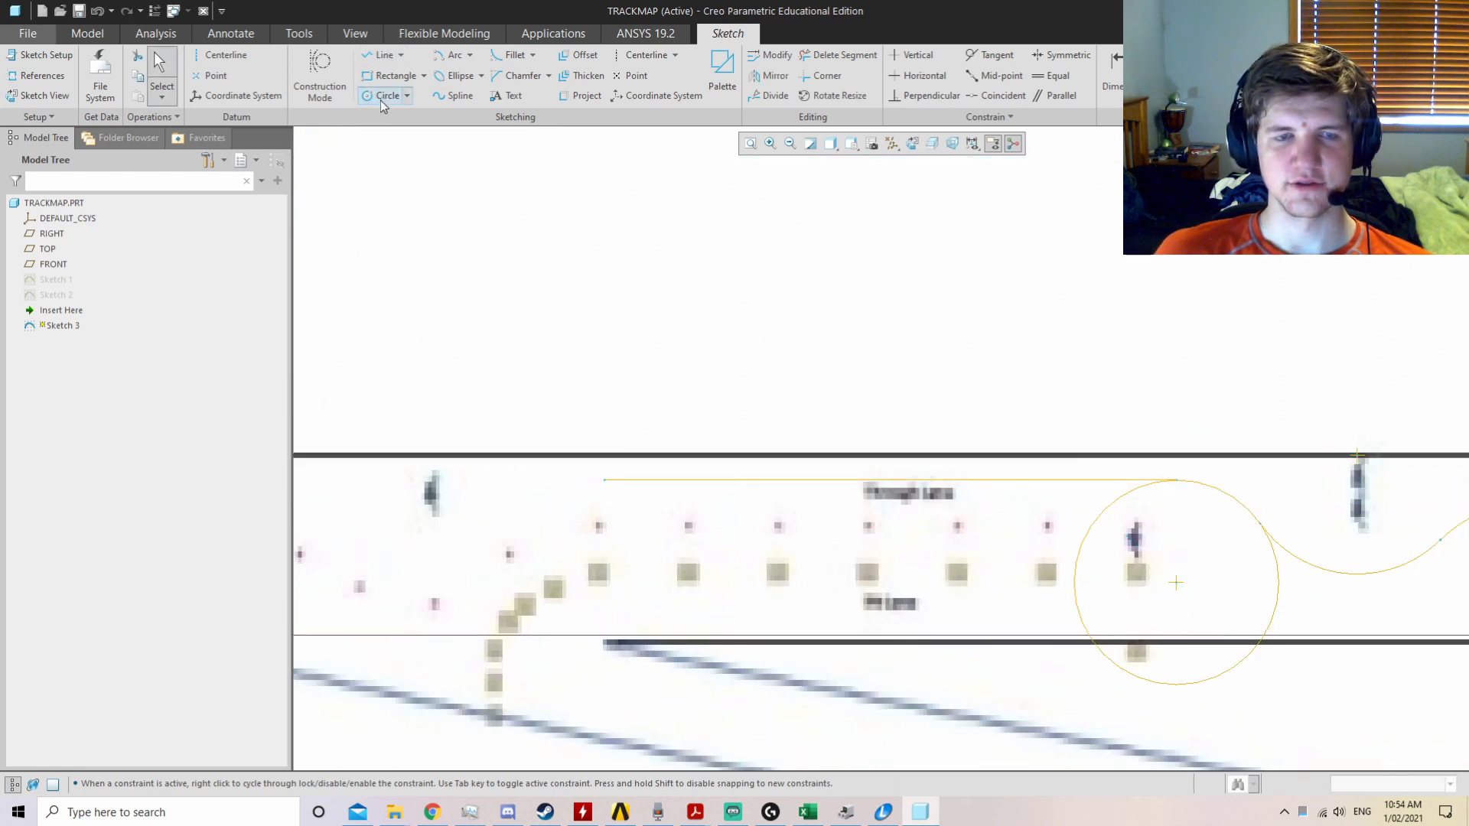
pyautogui.click(605, 643)
pyautogui.click(604, 482)
pyautogui.middleClick(773, 525)
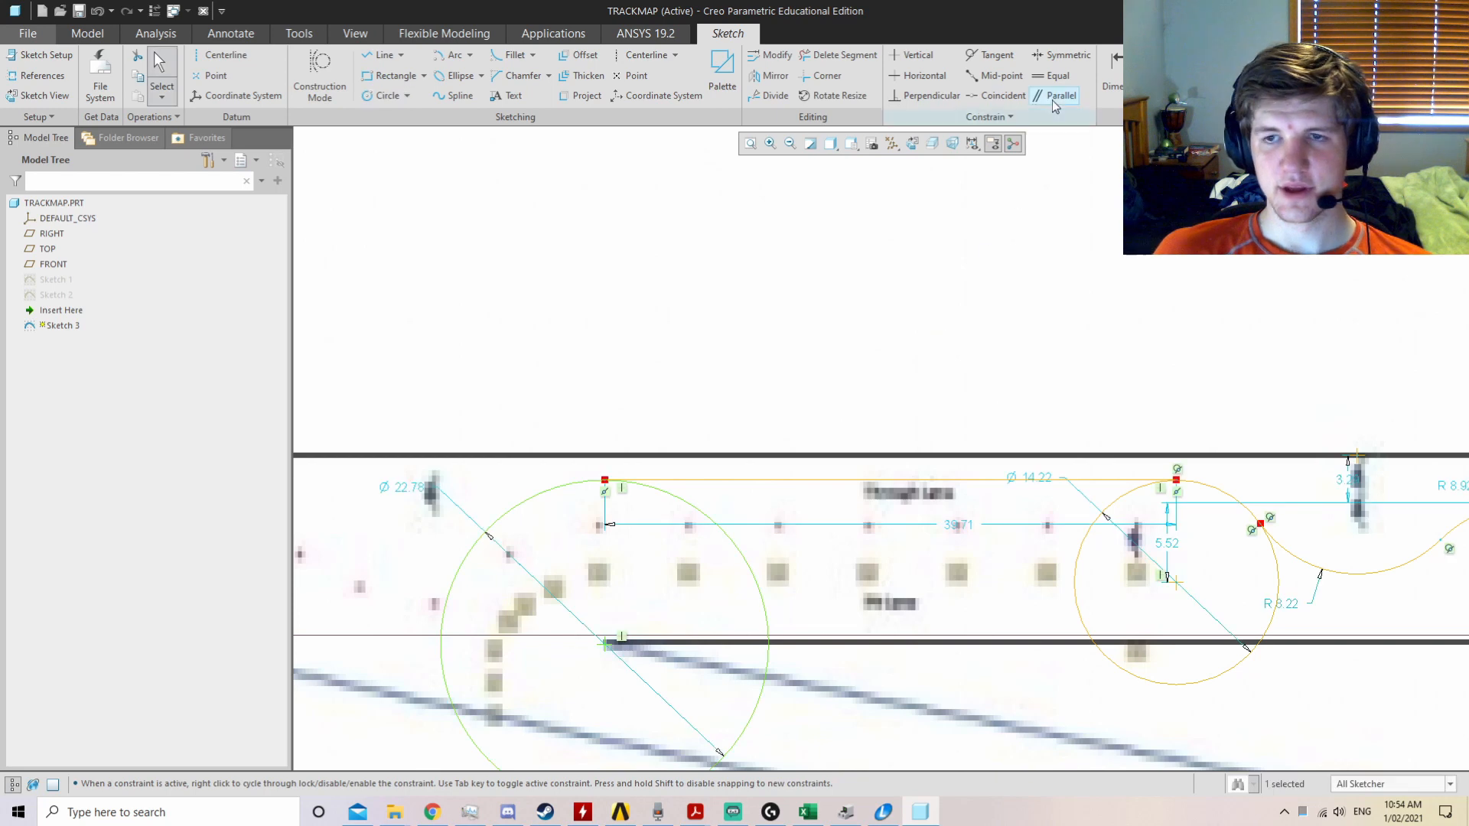
# Step: Apply a Tangent constraint between the 22.78 circle and the long straight, deleting the conflicting vertical alignment constraint
pyautogui.click(989, 55)
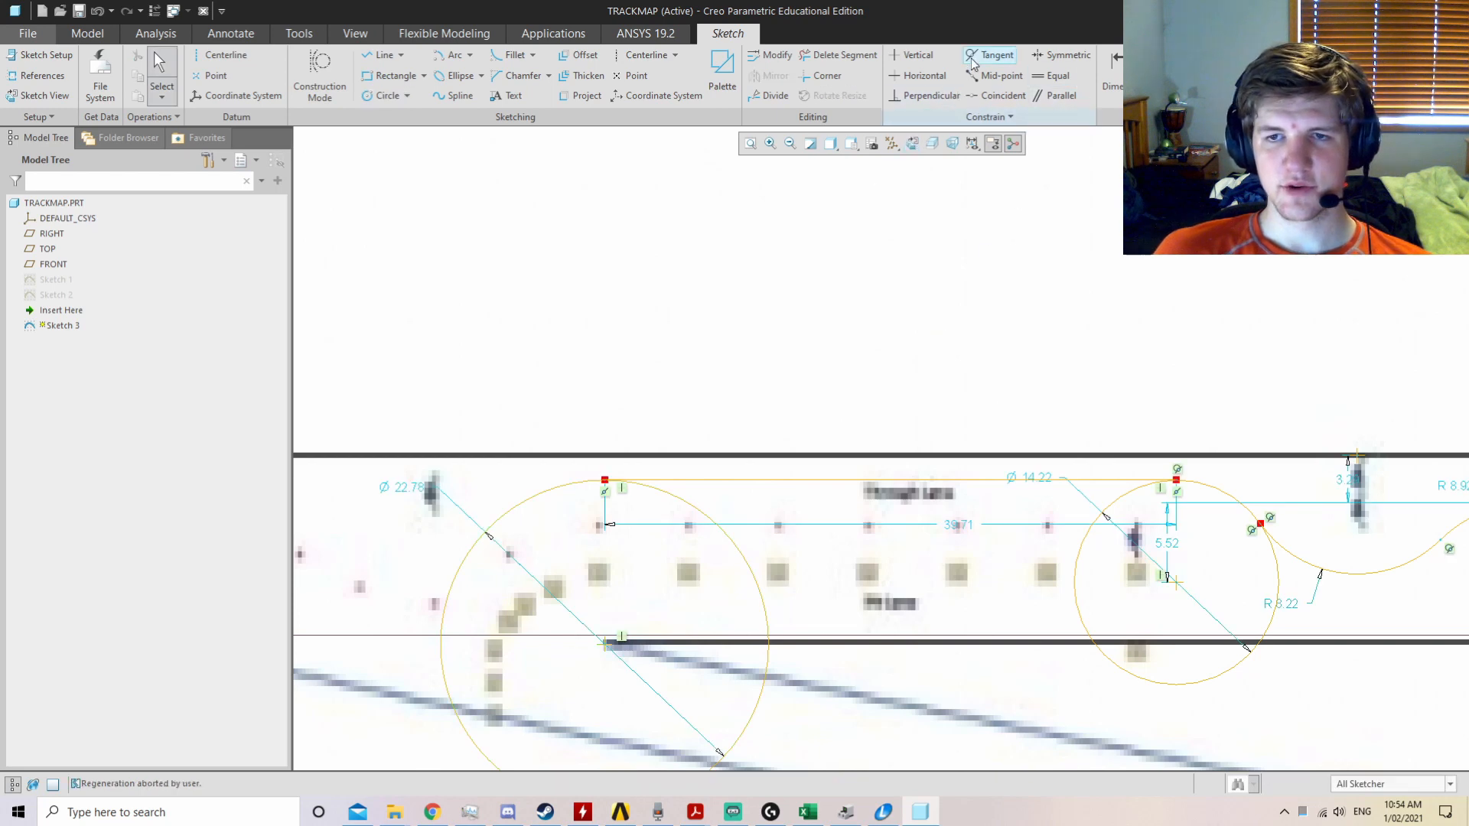
pyautogui.click(679, 499)
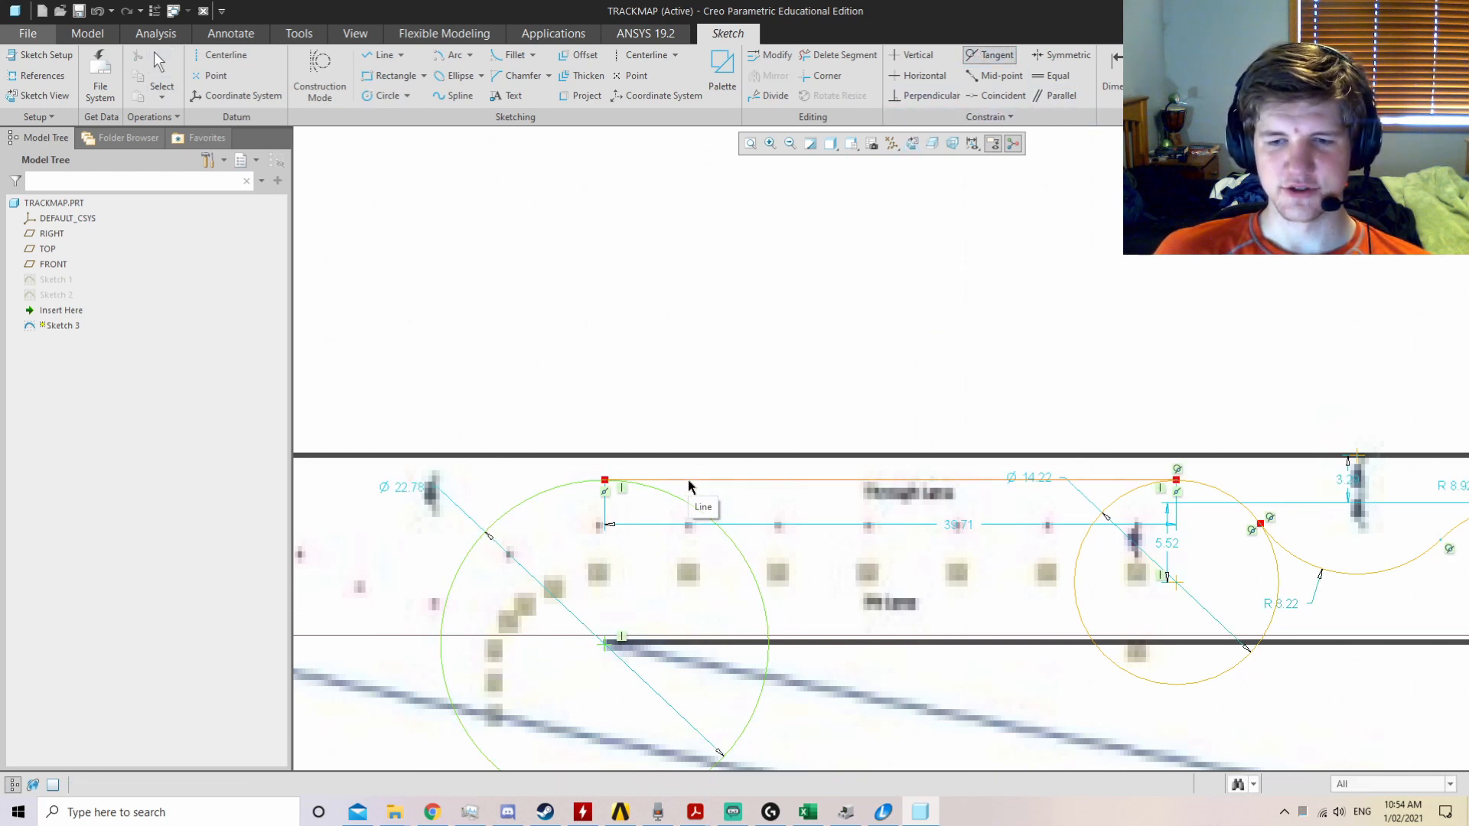
pyautogui.click(687, 479)
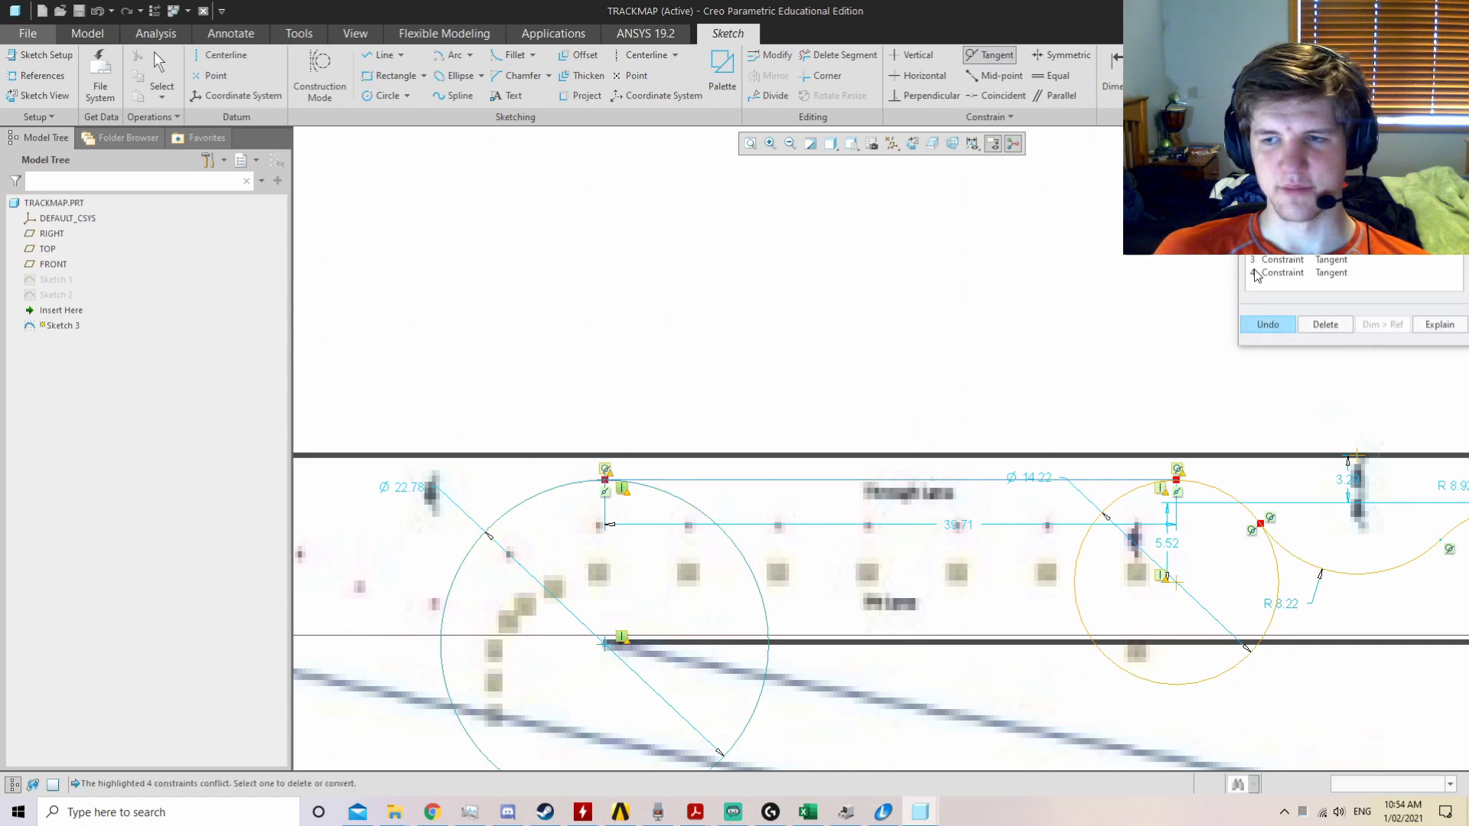
pyautogui.click(1326, 325)
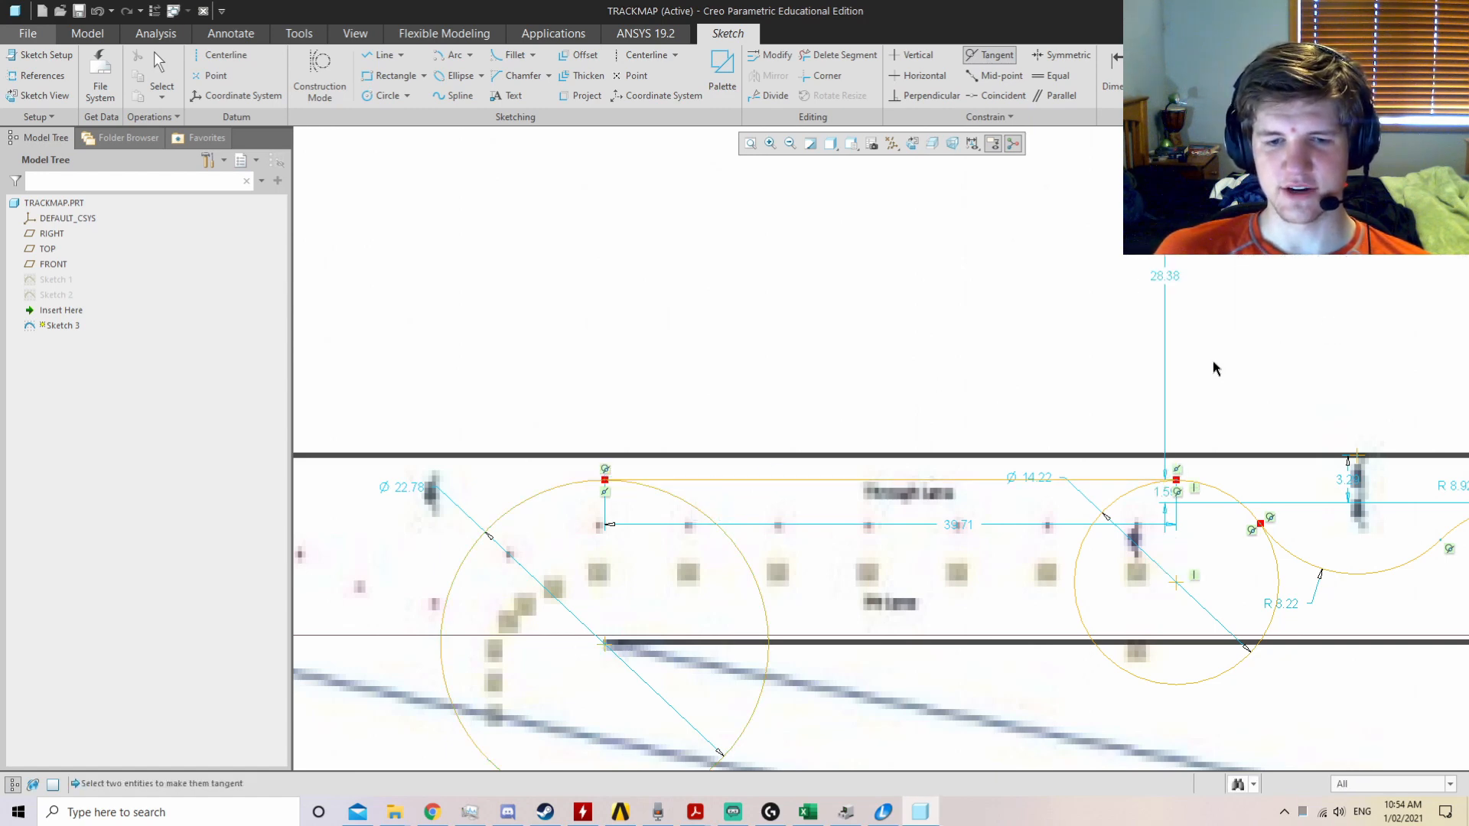
pyautogui.middleClick(810, 407)
# Step: Add a circle about 12.57 in diameter on the next cone, tangent to the 22.78 circle, and trim the circles at both straight ends to arcs
pyautogui.scroll(-3, 865, 413)
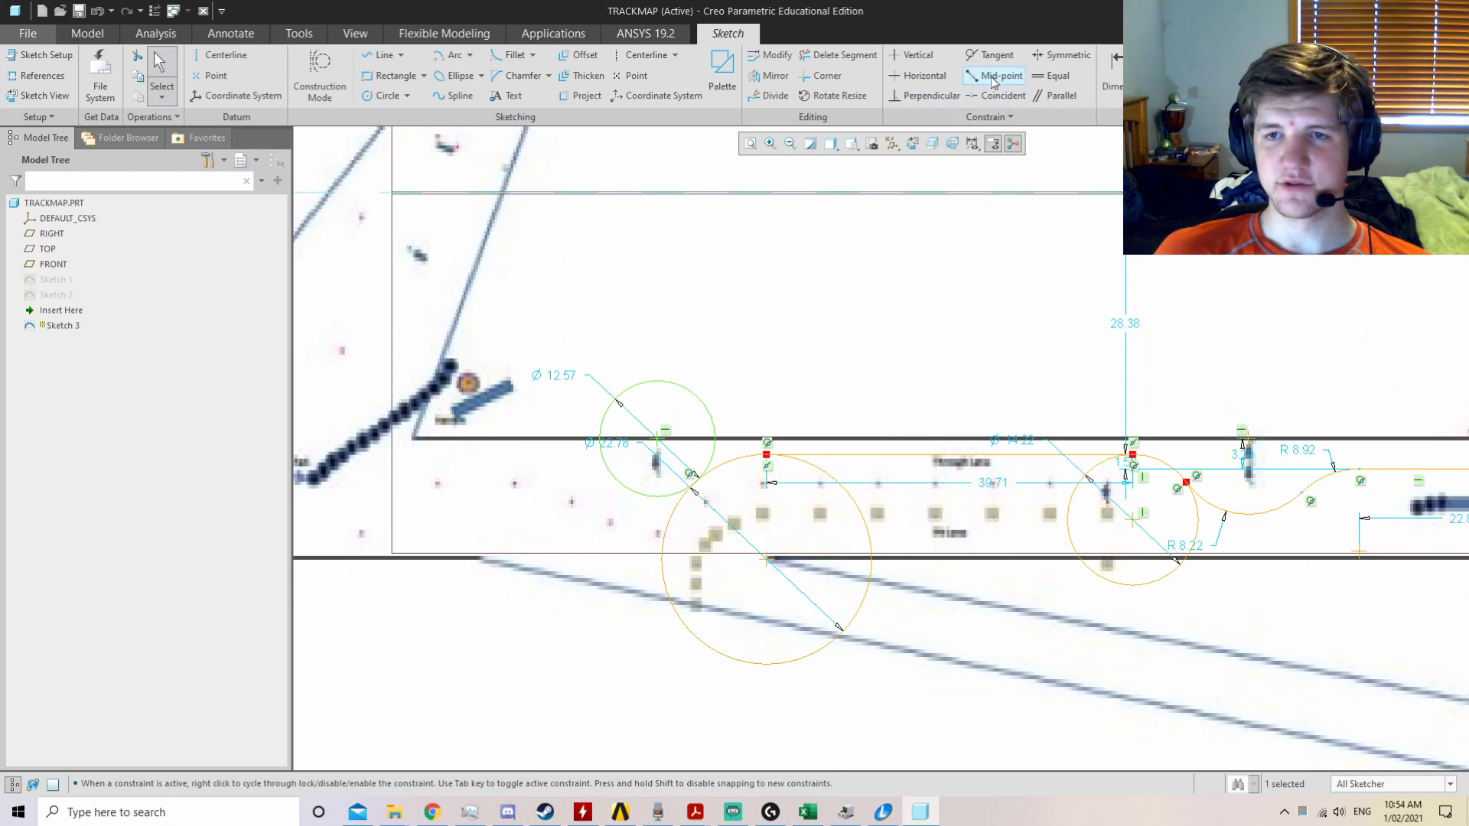
pyautogui.click(840, 55)
pyautogui.click(842, 57)
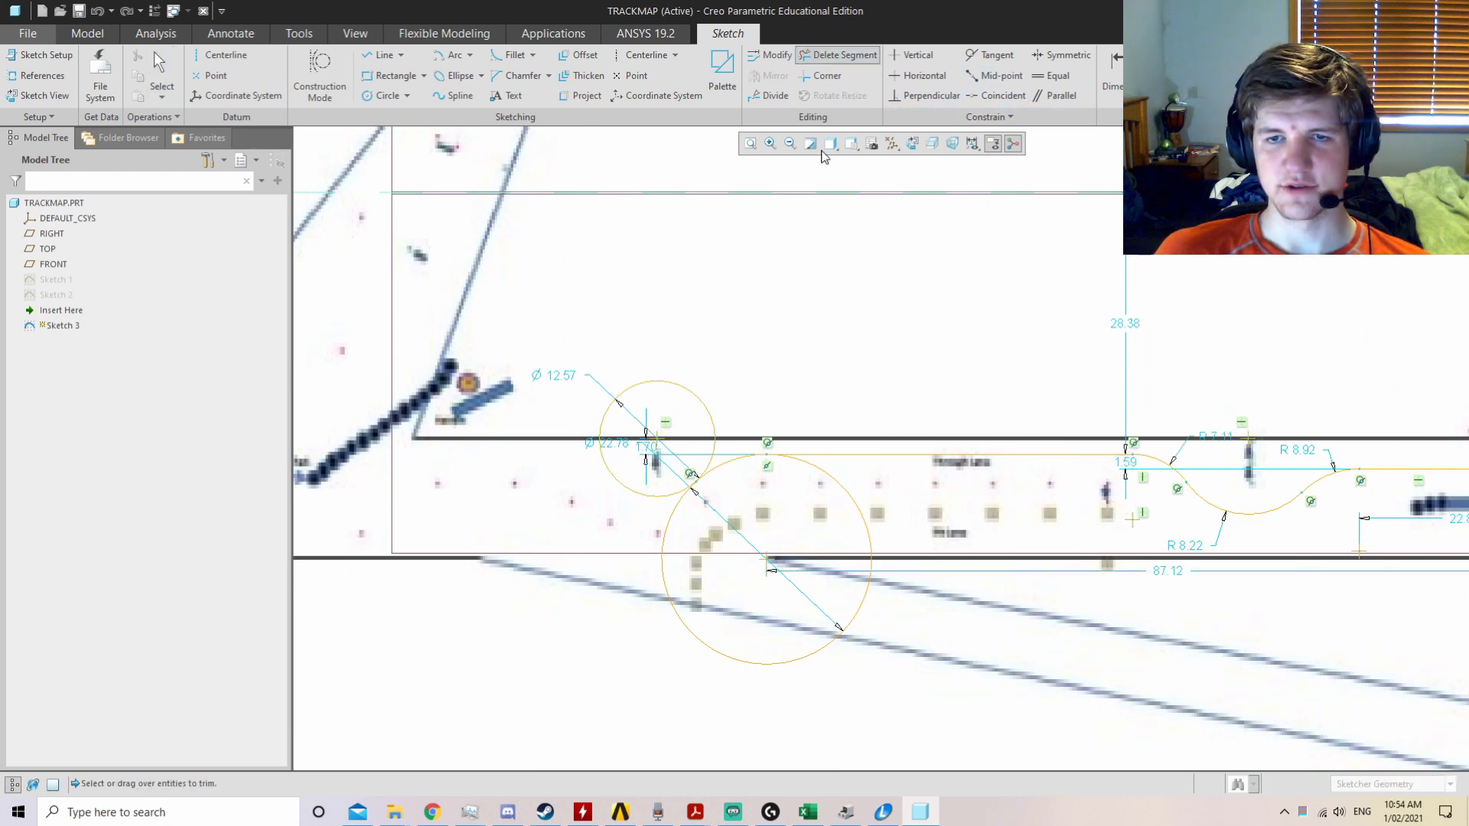
pyautogui.moveTo(889, 517); pyautogui.dragTo(819, 598)
pyautogui.middleClick(852, 513)
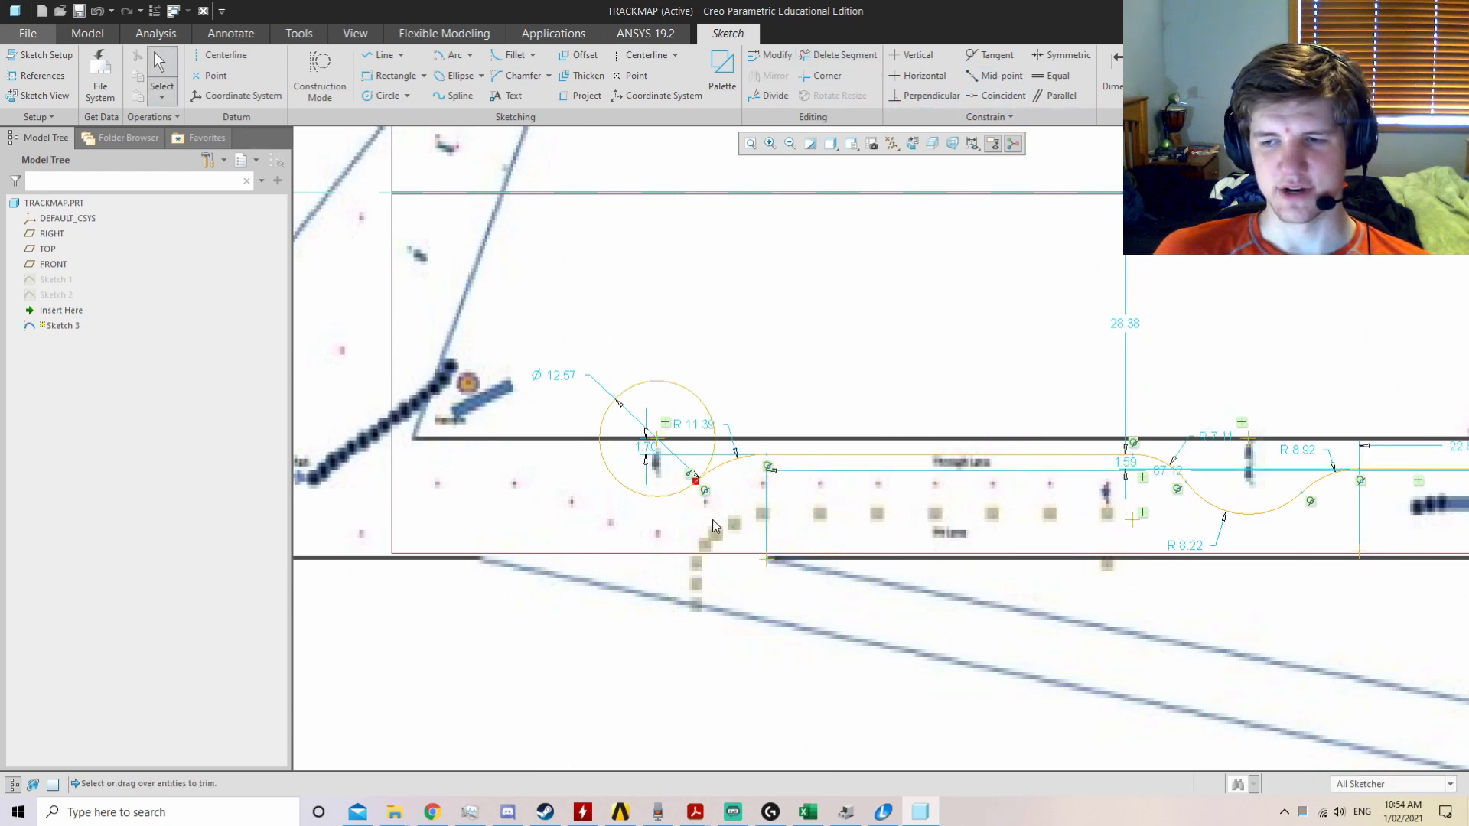
# Step: Discard the current sketch and unhide Sketch 2, the complete track trace
pyautogui.click(1393, 73)
pyautogui.click(704, 428)
pyautogui.click(56, 291)
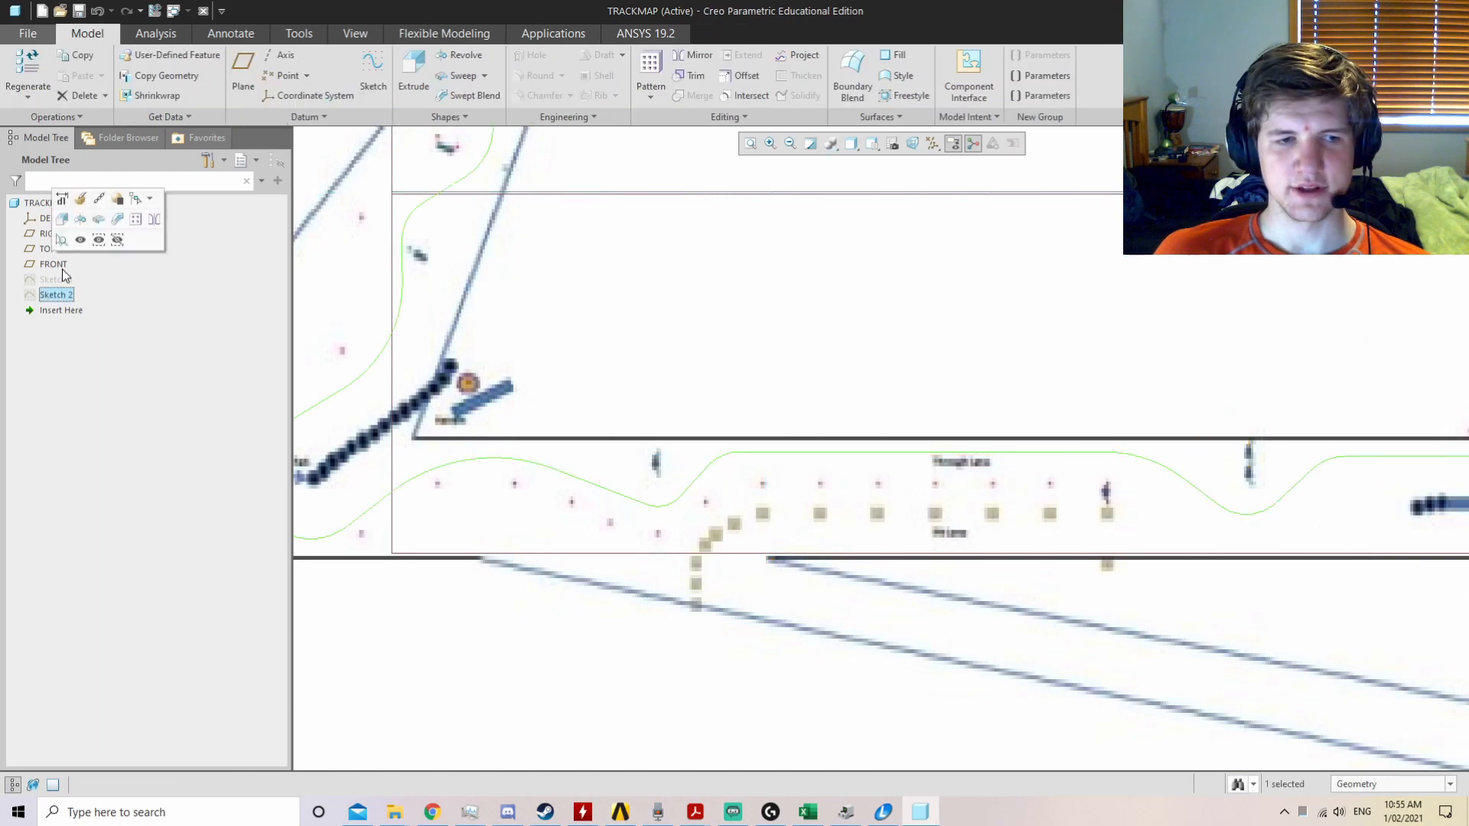
pyautogui.click(80, 239)
pyautogui.scroll(8, 663, 524)
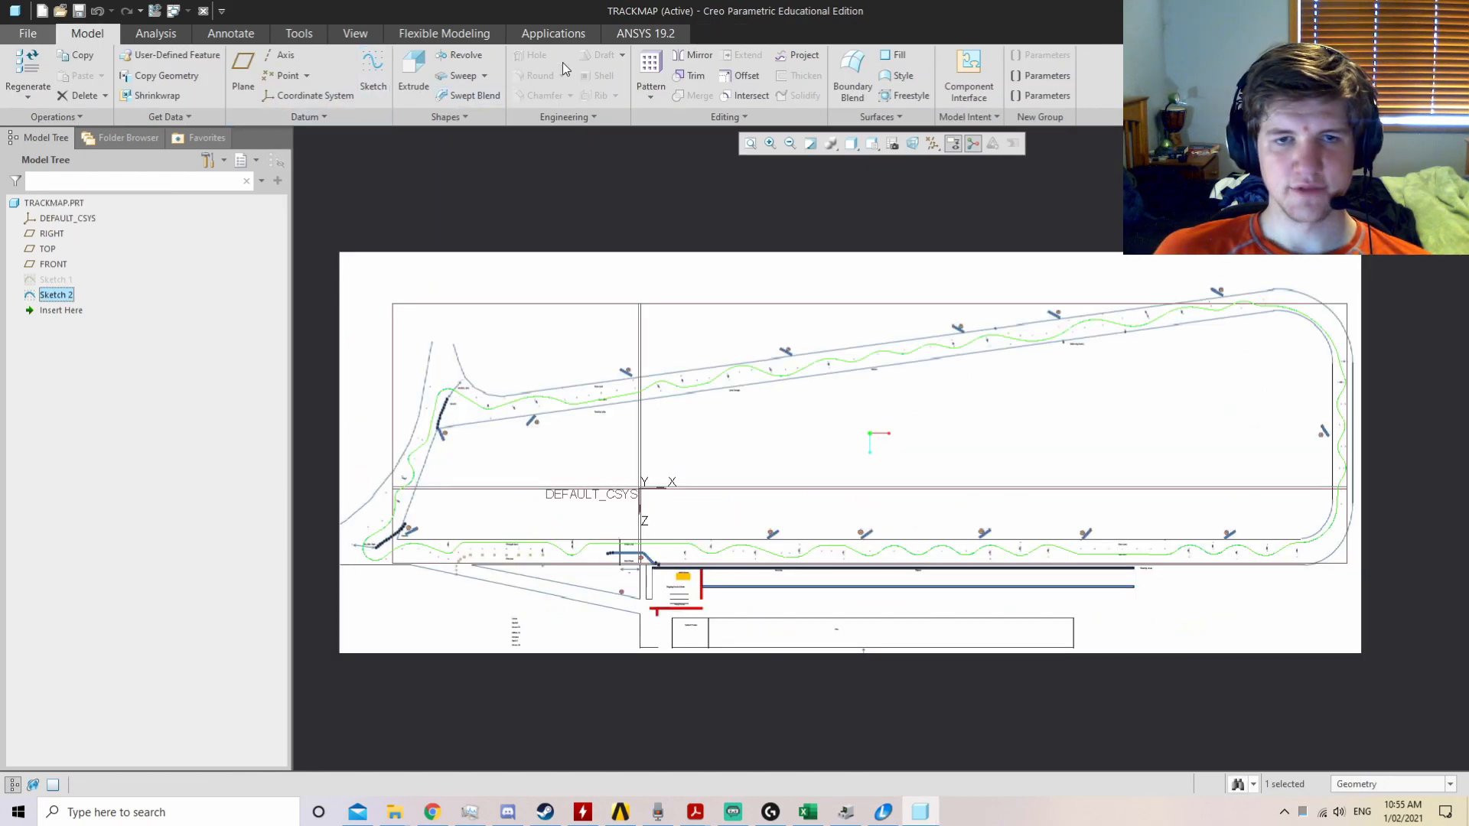
pyautogui.rightClick(56, 294)
pyautogui.click(77, 218)
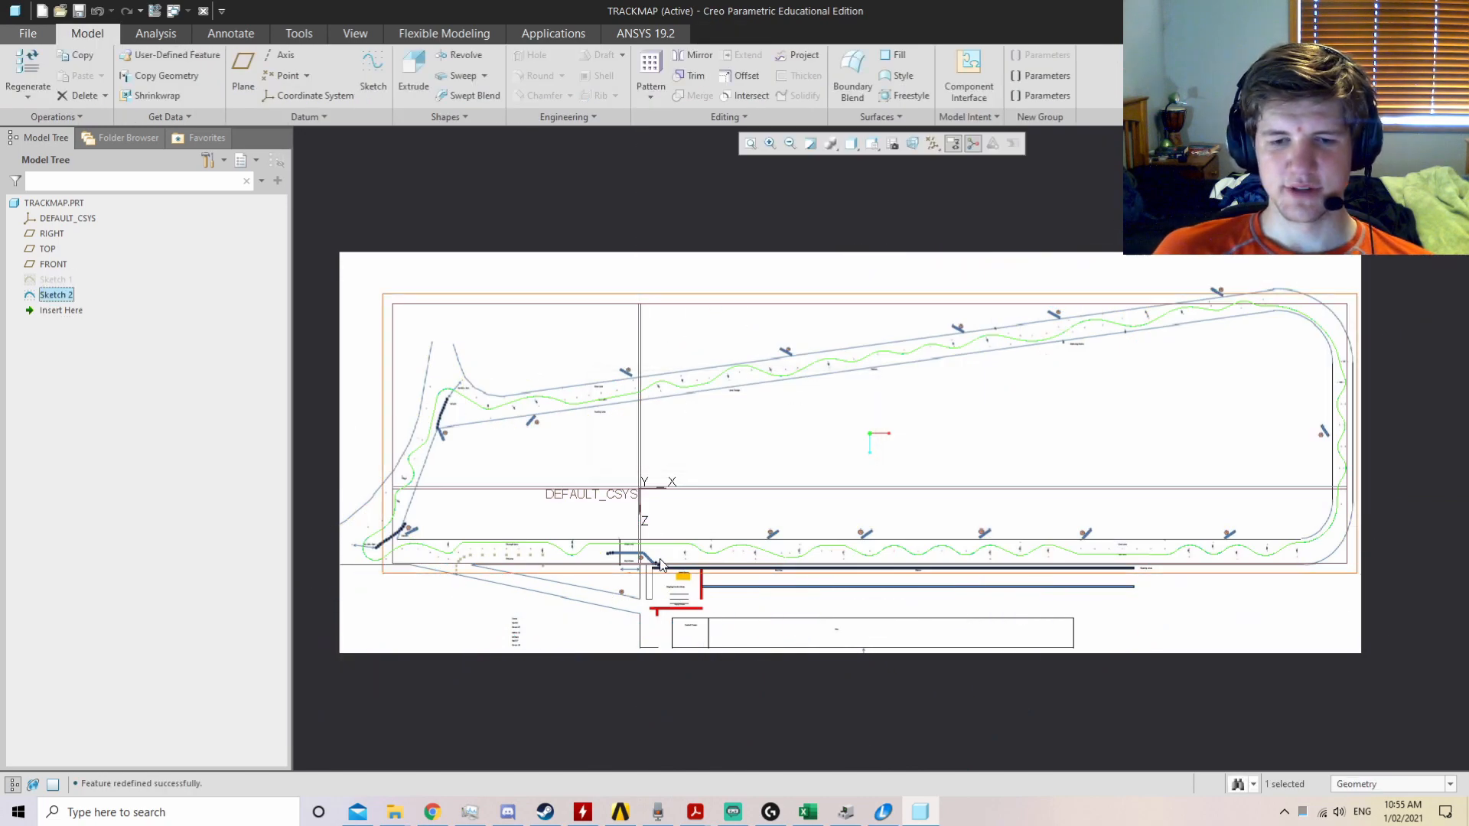
# Step: Bring up the analysis tools for measuring the track trace near the finish line
pyautogui.scroll(-2, 645, 552)
pyautogui.scroll(-3, 535, 541)
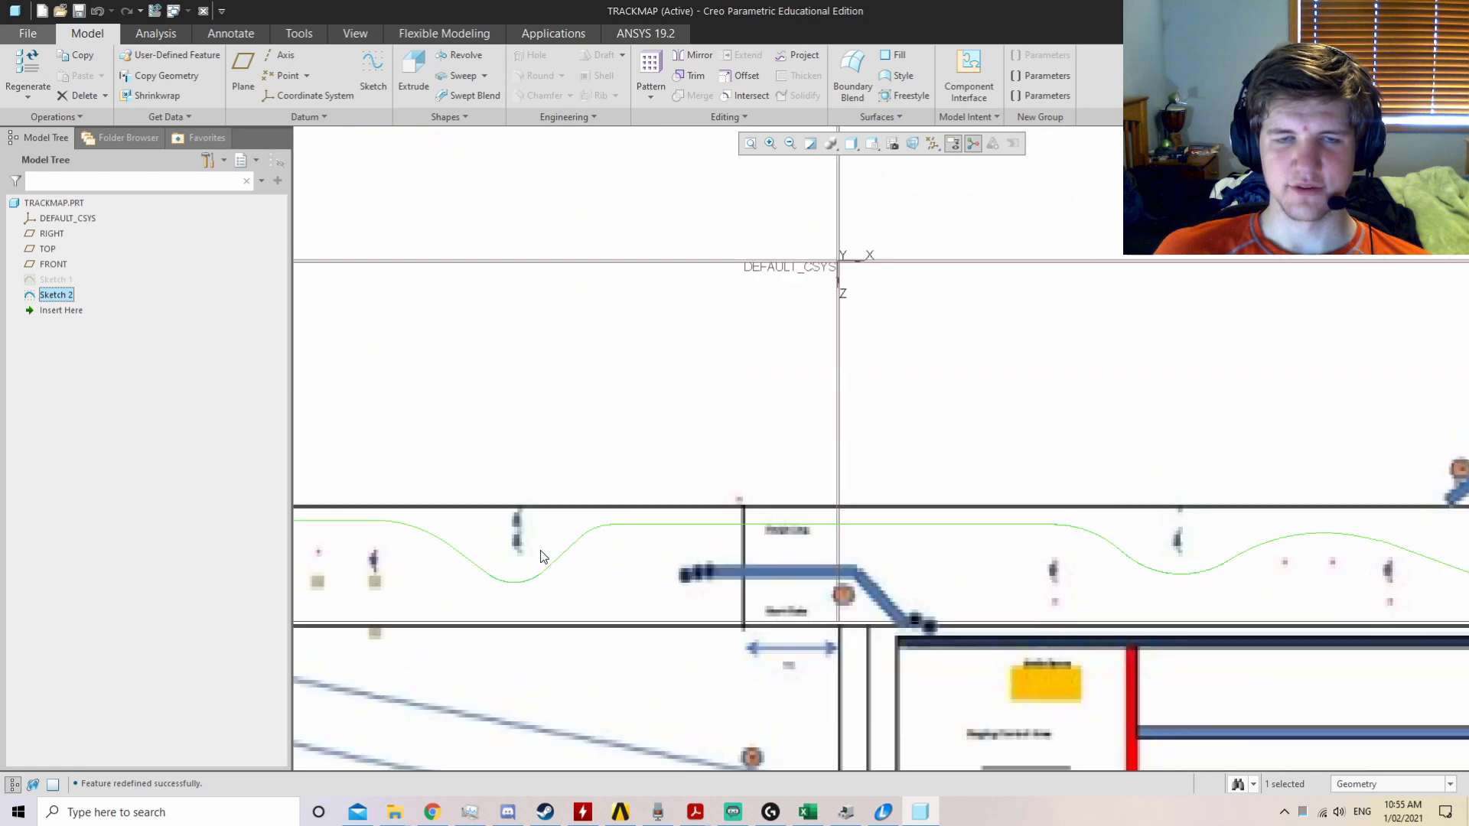
pyautogui.scroll(1, 834, 543)
pyautogui.scroll(-2, 629, 541)
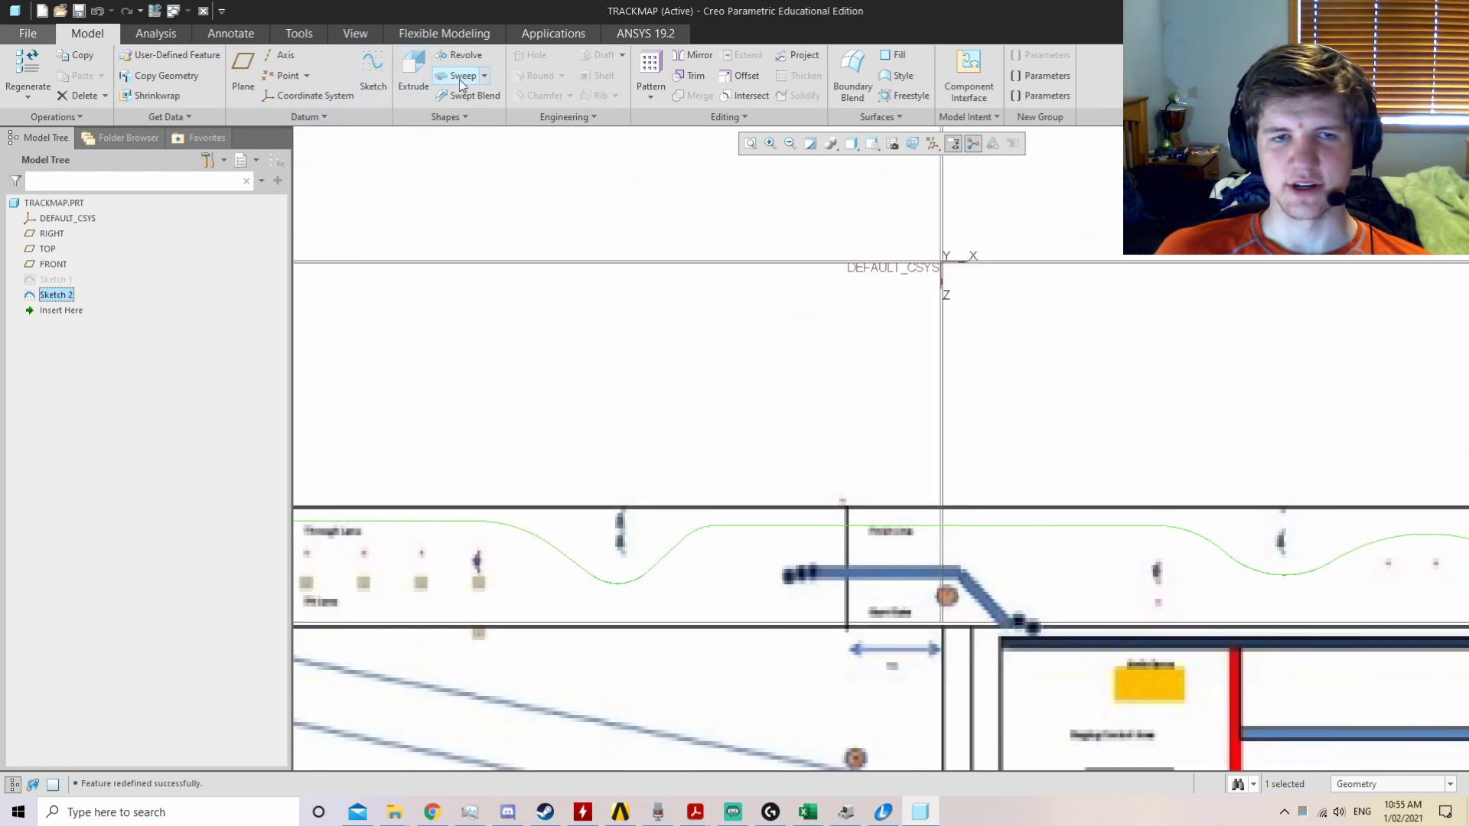
pyautogui.click(153, 35)
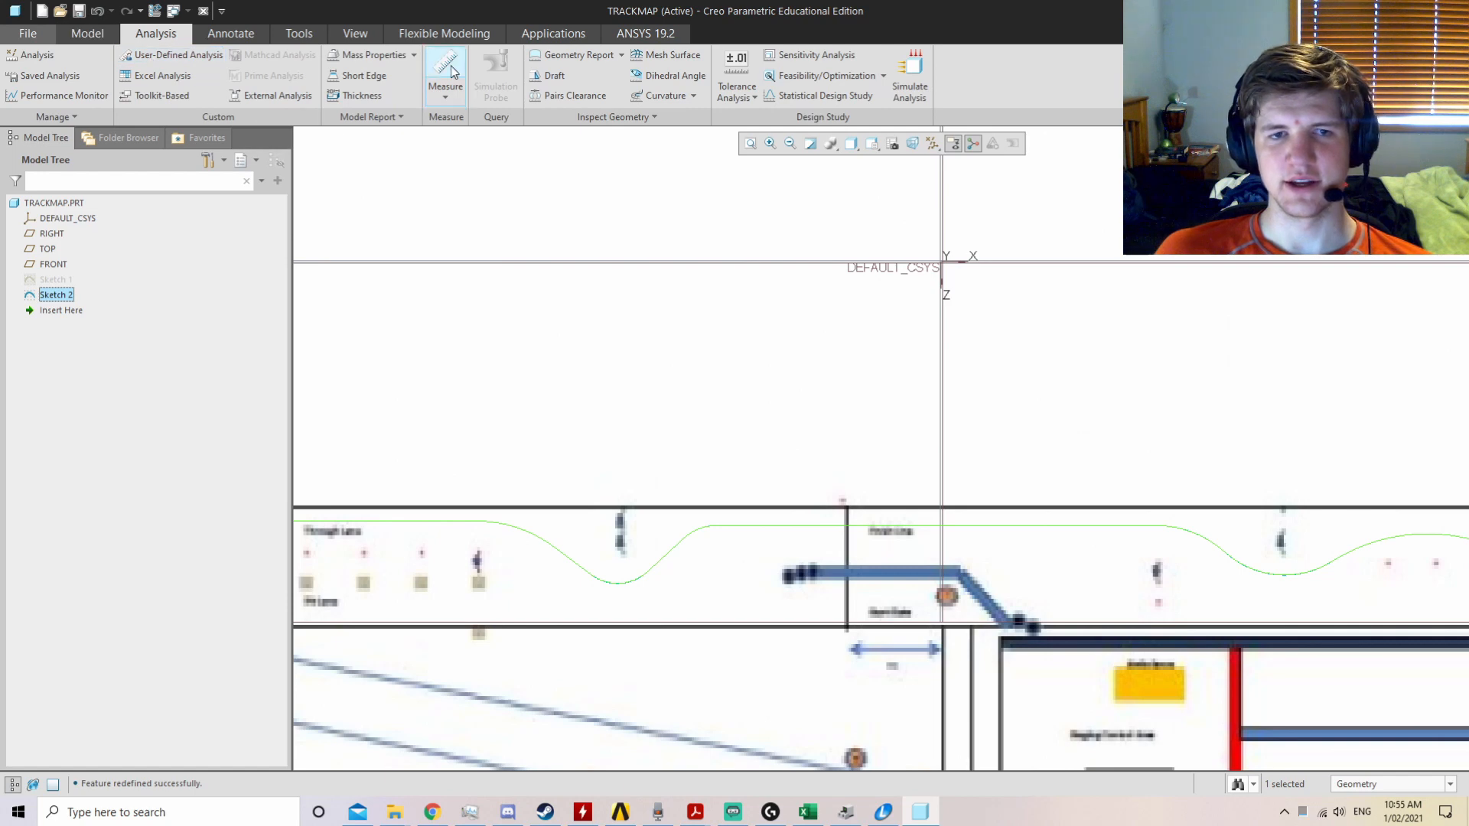
# Step: Switch to the blank Excel workbook and enter the headers Length, Diameter, Direction and Radius in cells A1 to D1
pyautogui.click(810, 813)
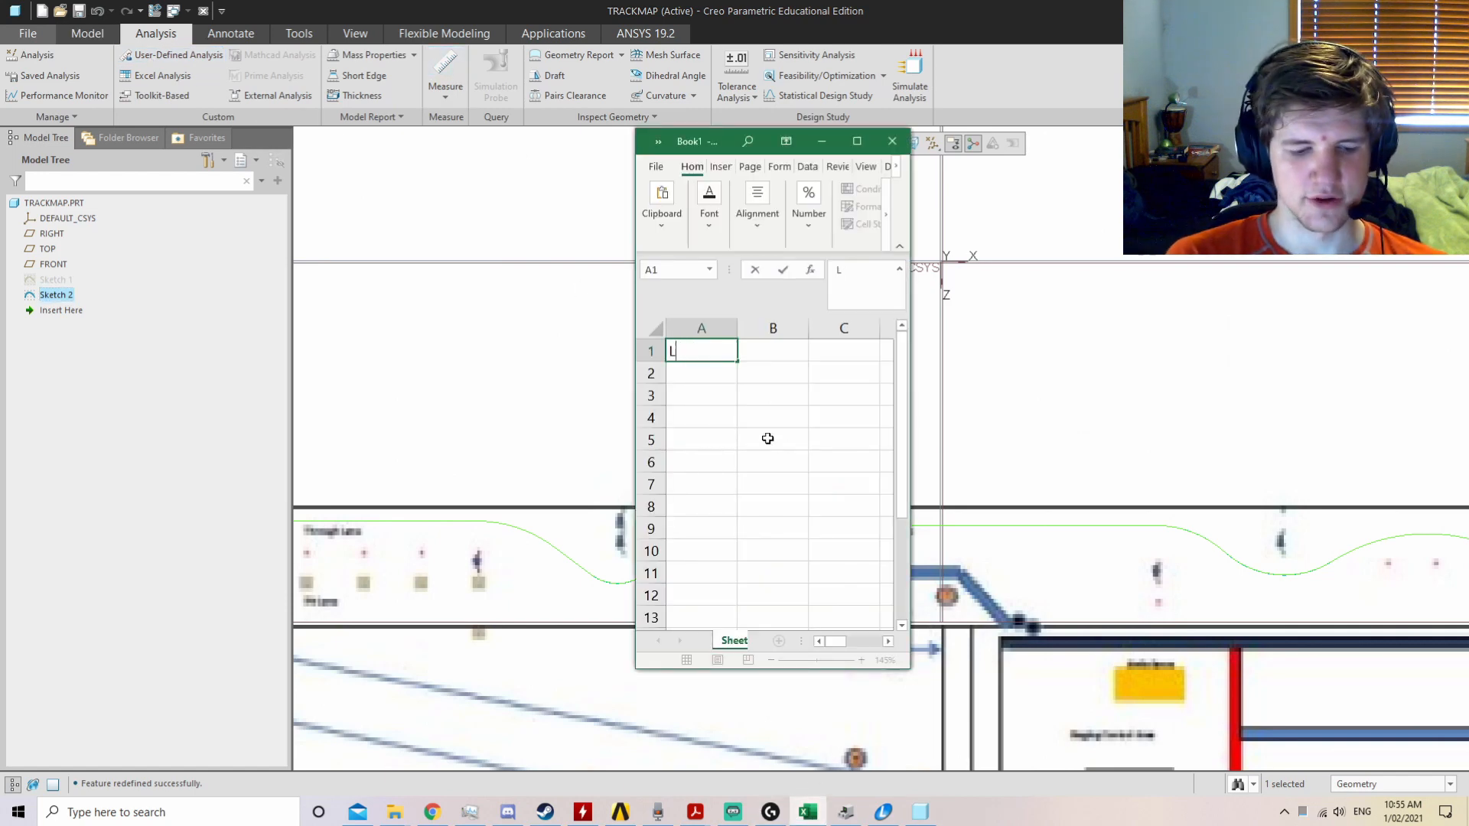
pyautogui.write('Length')
pyautogui.press('Tab')
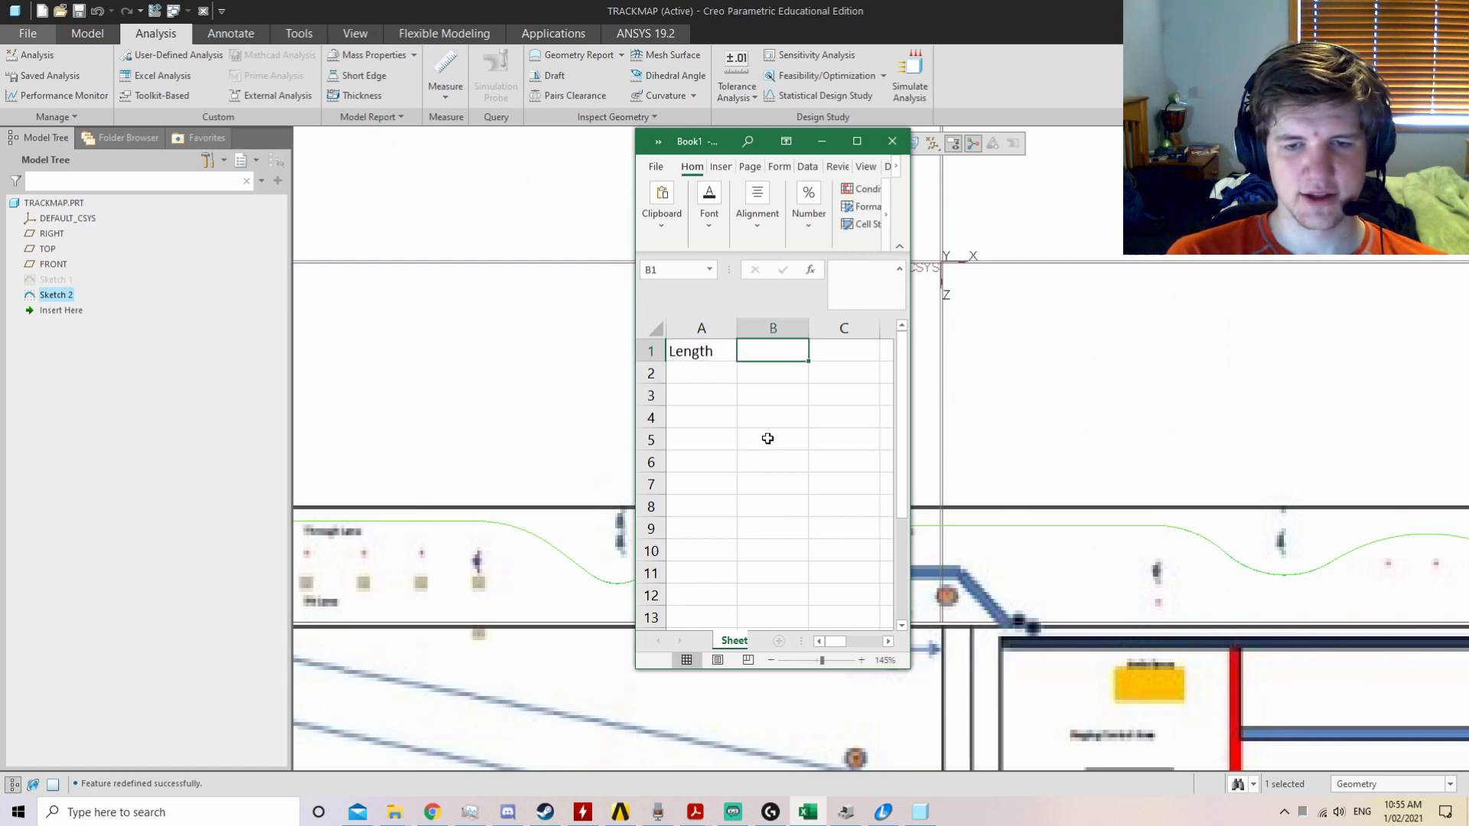
pyautogui.write('Diameter')
pyautogui.press('Tab')
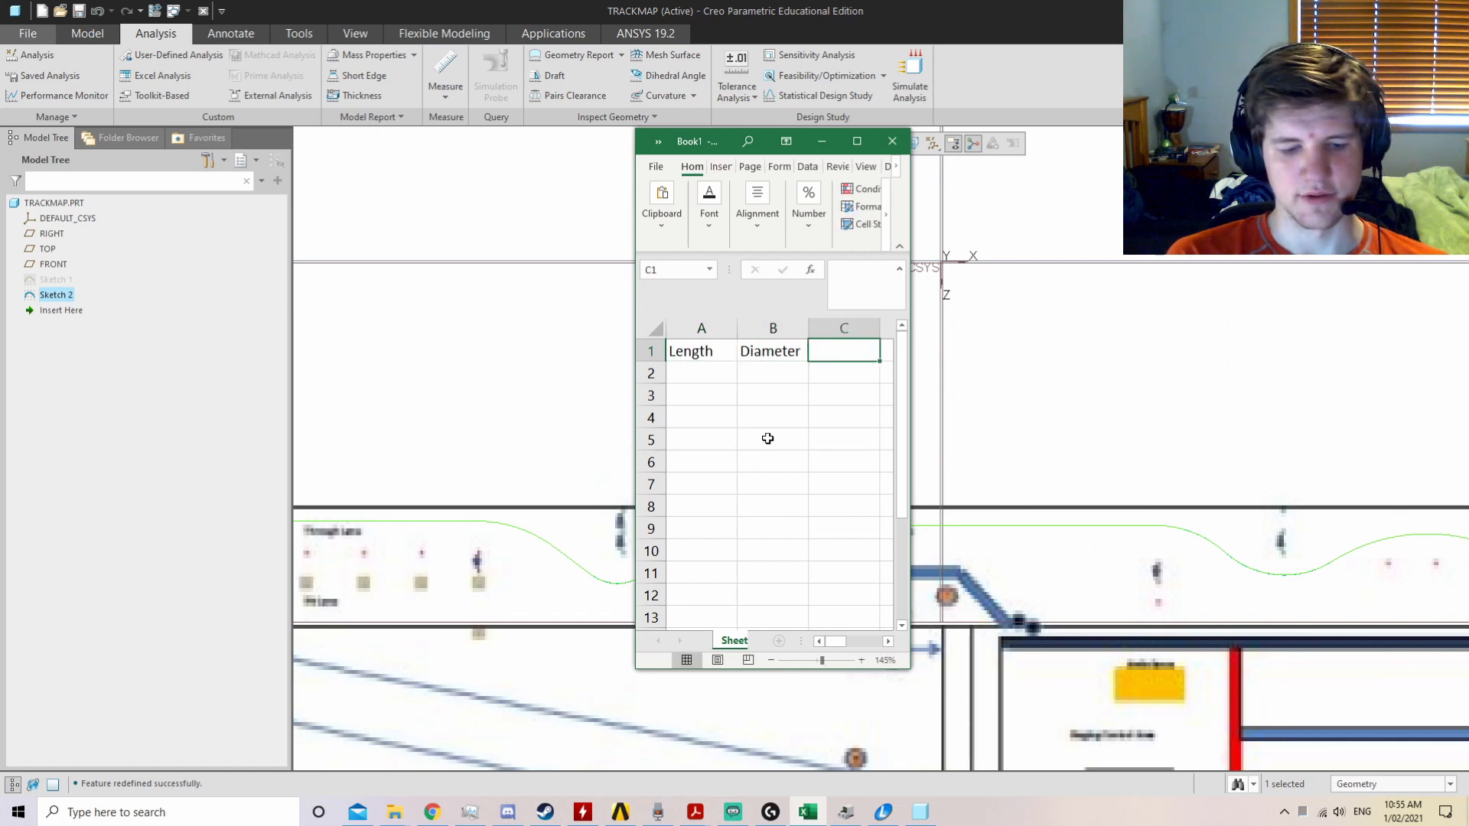
pyautogui.write('Direction')
pyautogui.press('Tab')
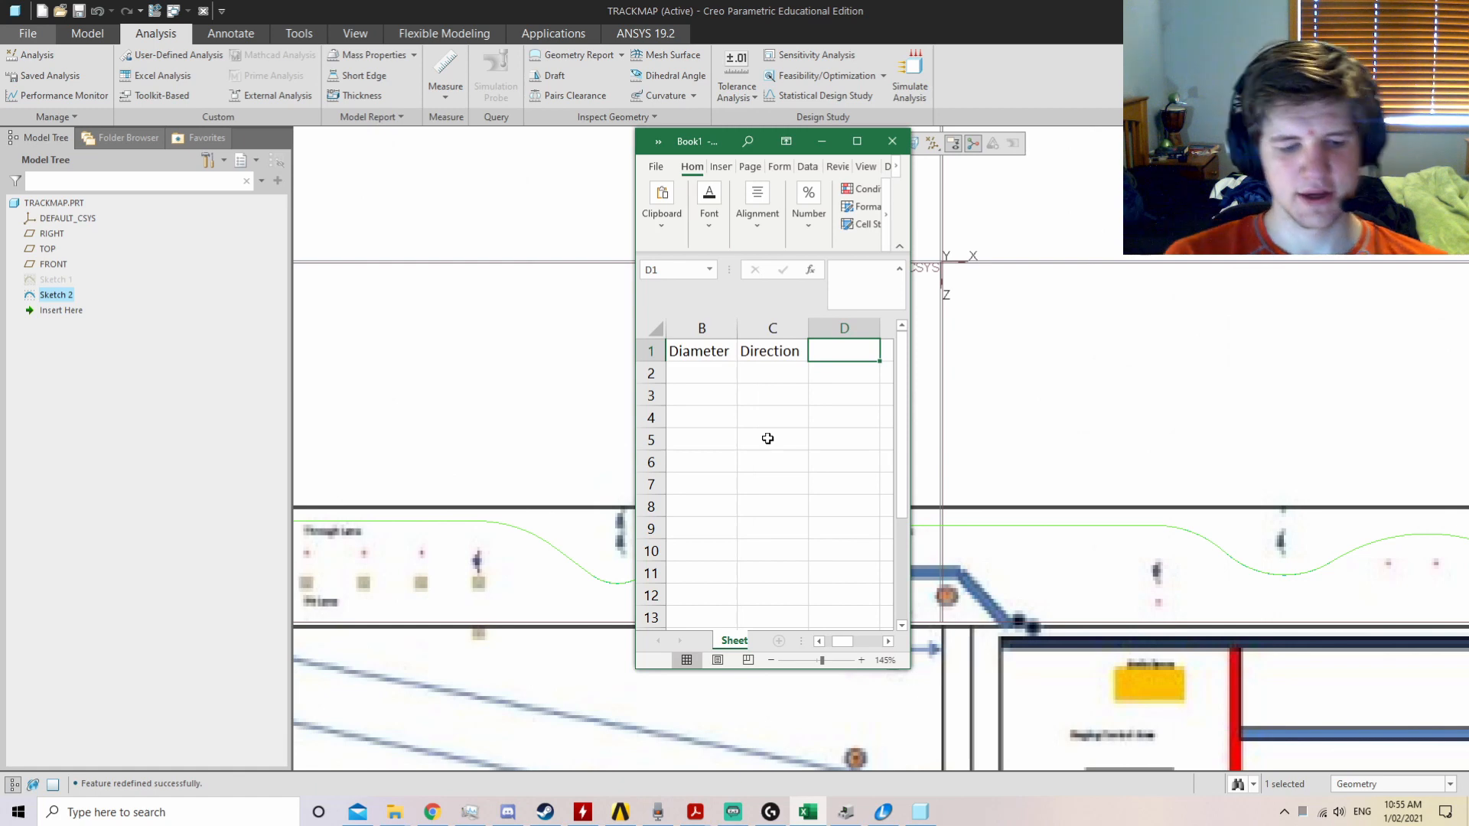
pyautogui.write('Radius')
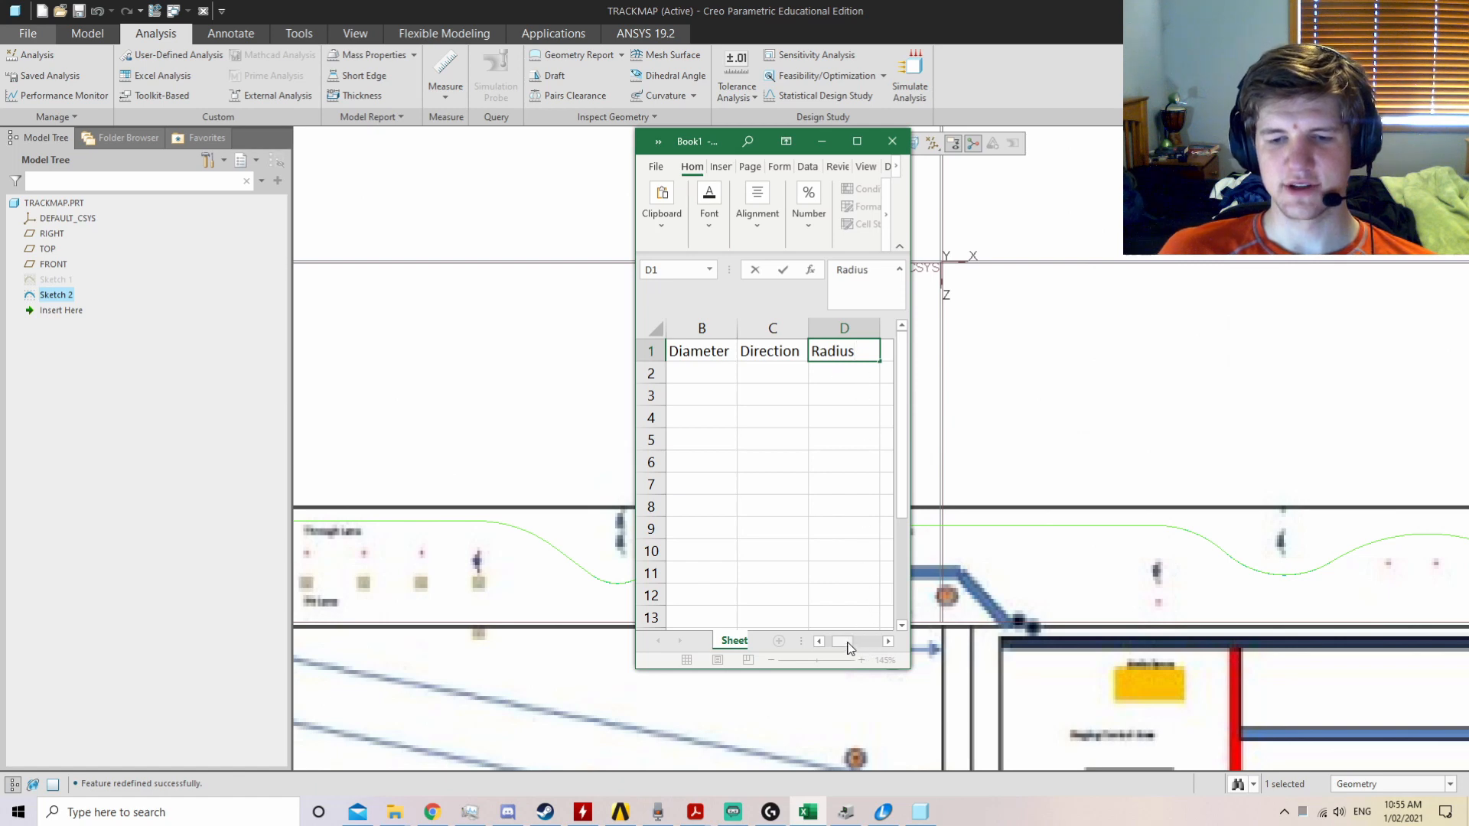
pyautogui.moveTo(848, 642); pyautogui.dragTo(836, 642)
pyautogui.press('Return')
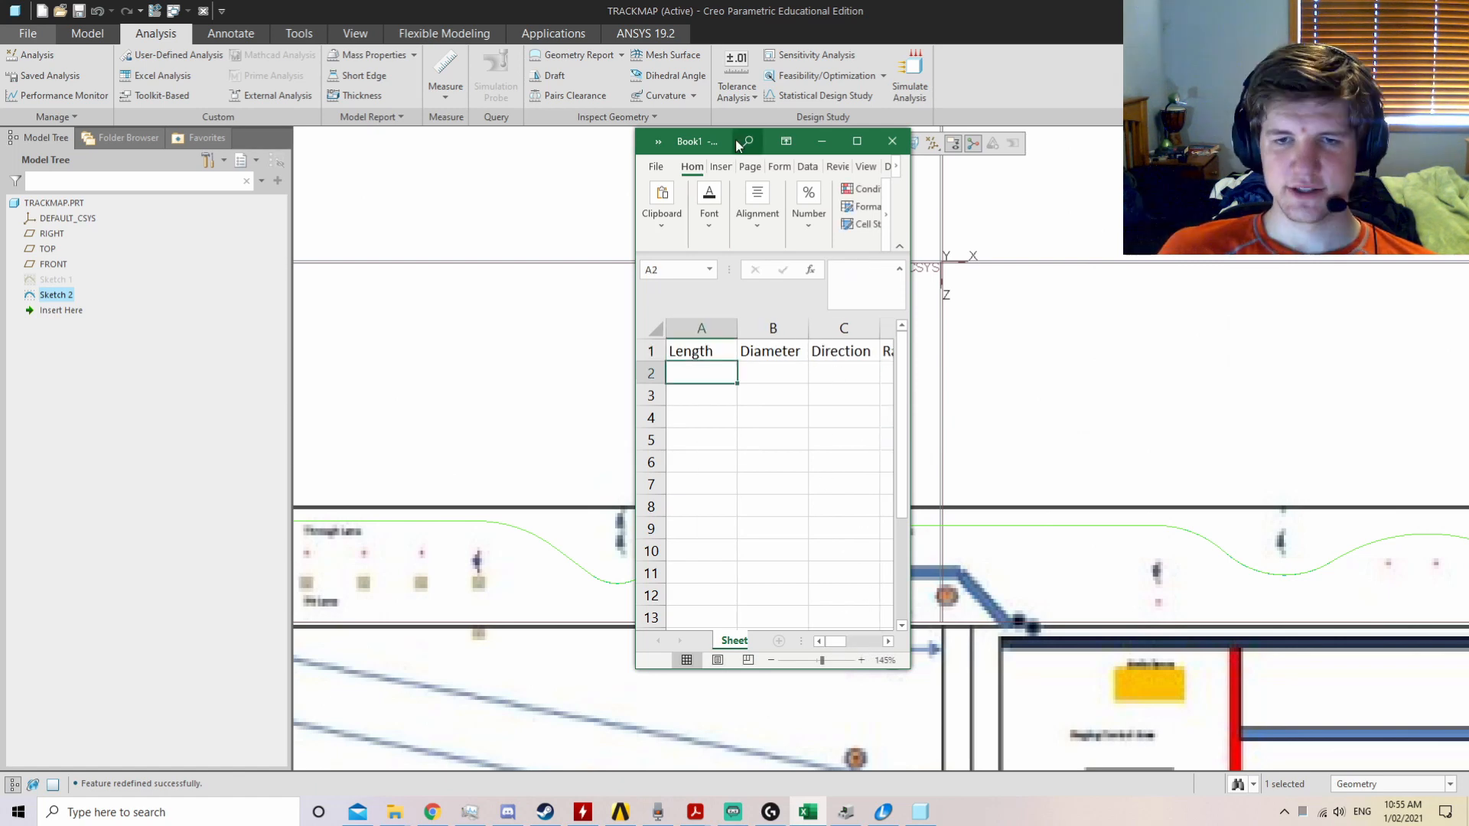
# Step: Return to Creo and measure the lengths of the finish-line straight and the two short slanted segments on either side of the first cone
pyautogui.click(446, 74)
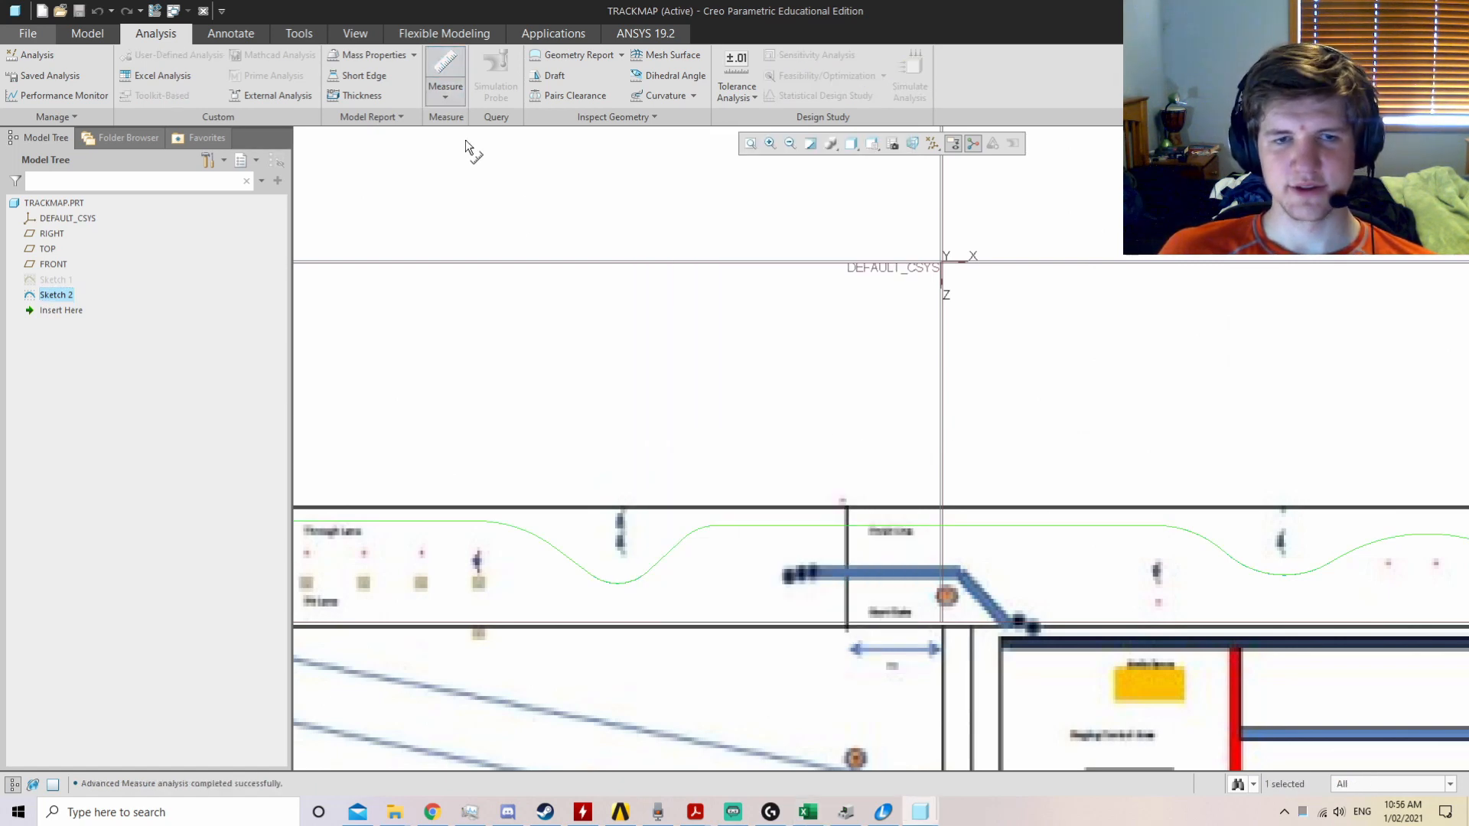
pyautogui.click(802, 525)
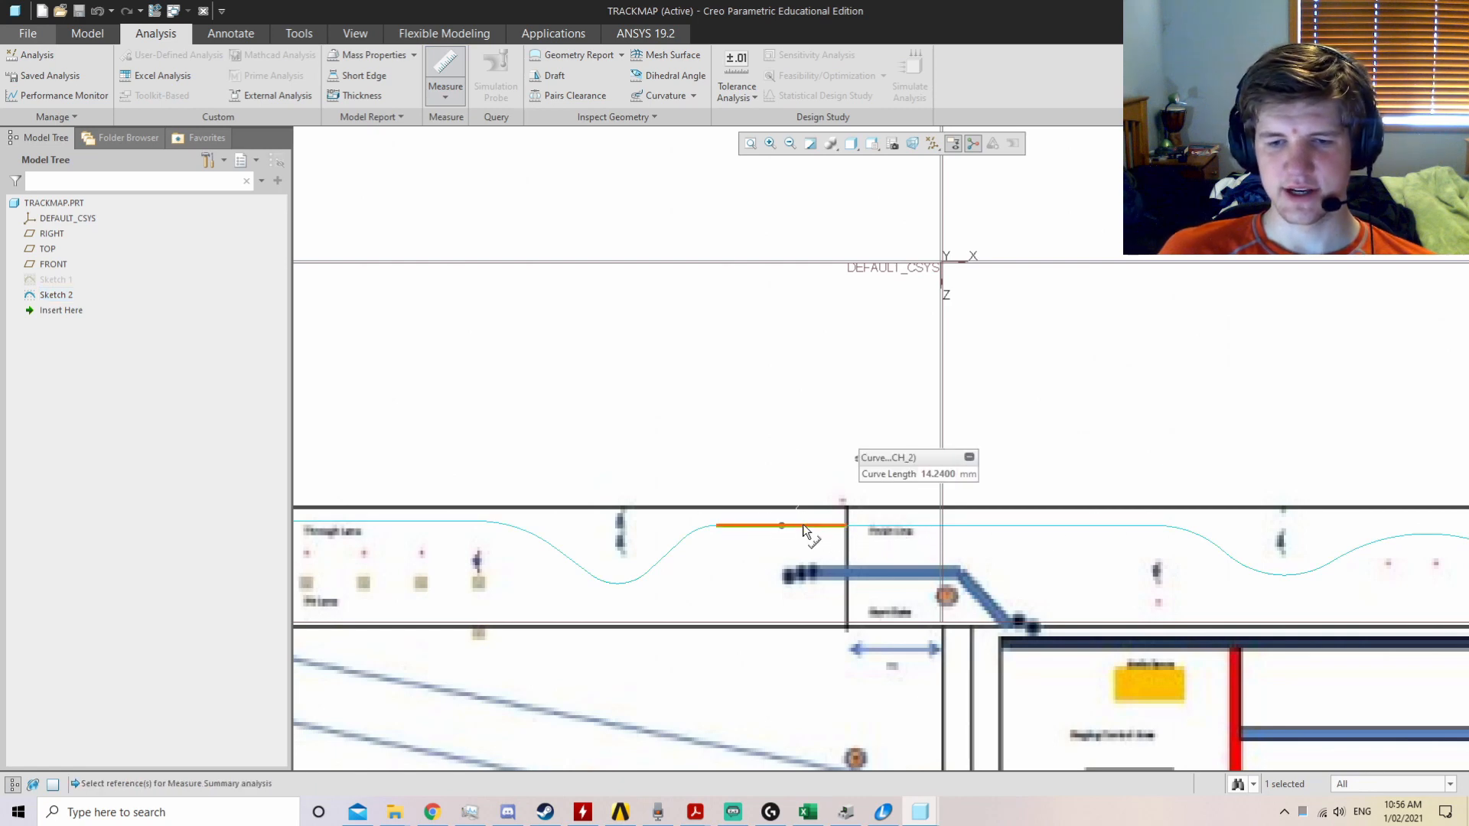
pyautogui.click(665, 555)
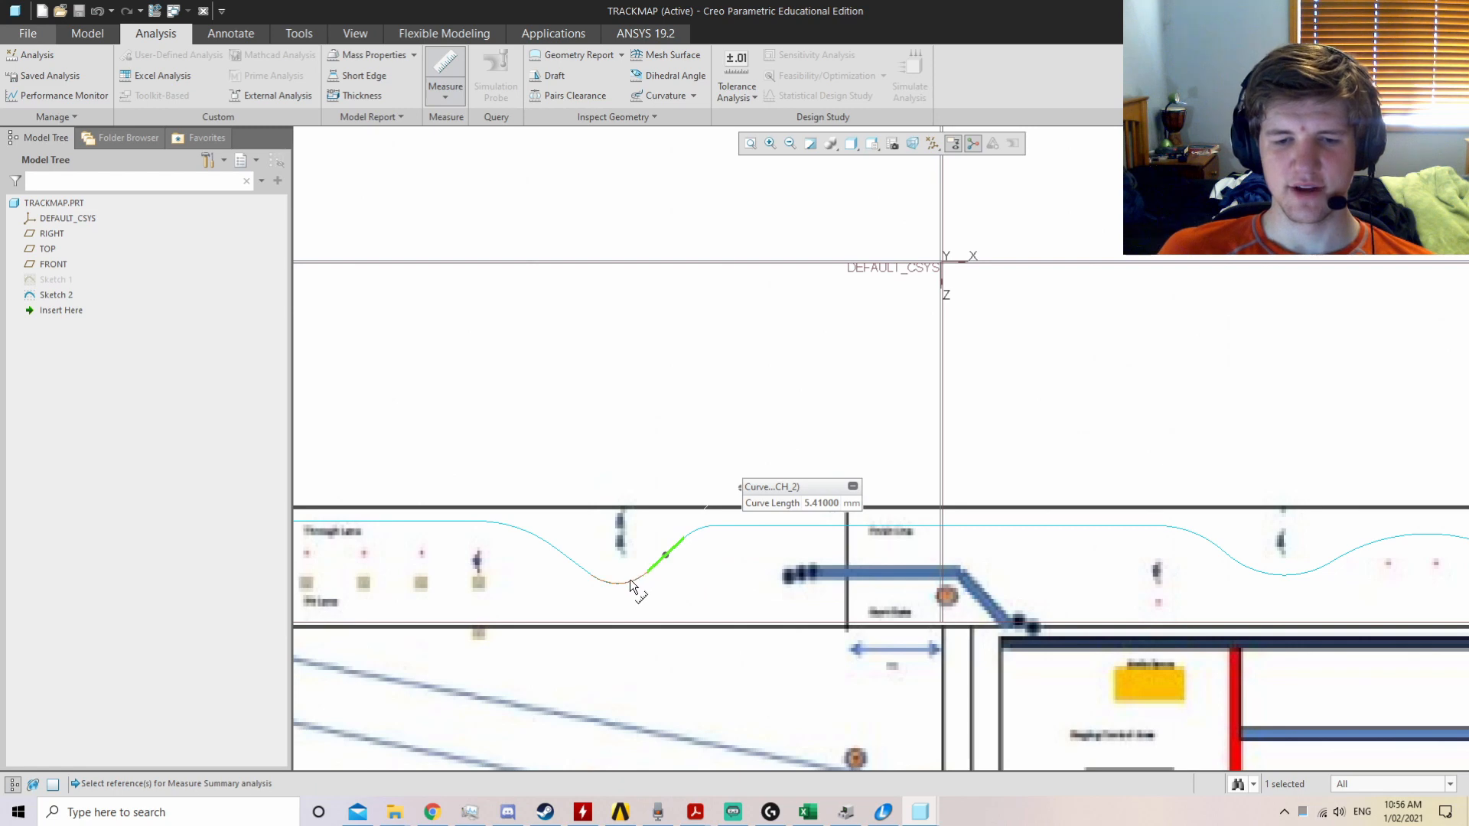
pyautogui.click(570, 564)
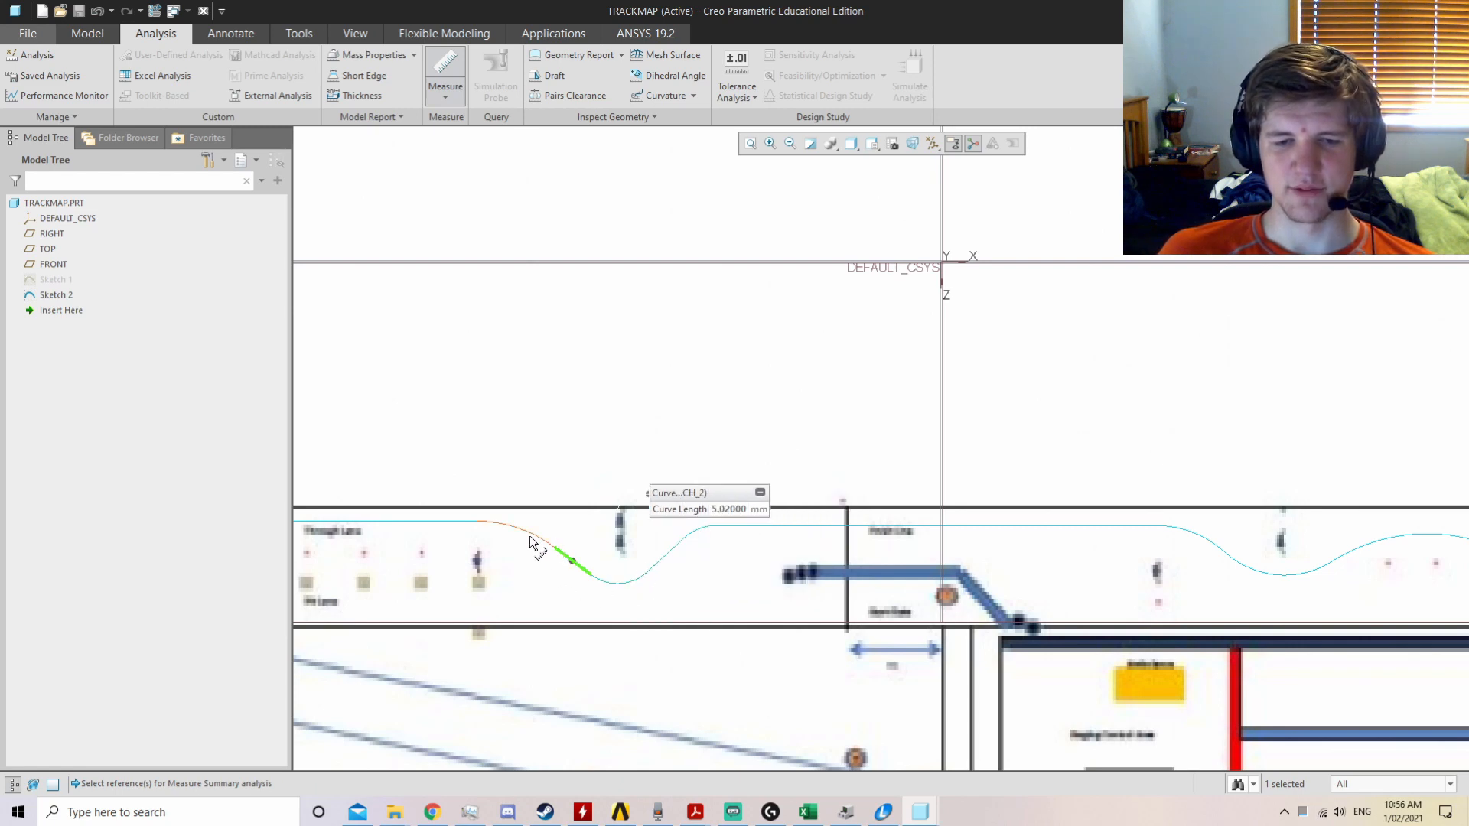
# Step: Measure the arc after the short slanted segment, the long through-lane straight, the corner beyond it and the short slope that follows
pyautogui.click(533, 540)
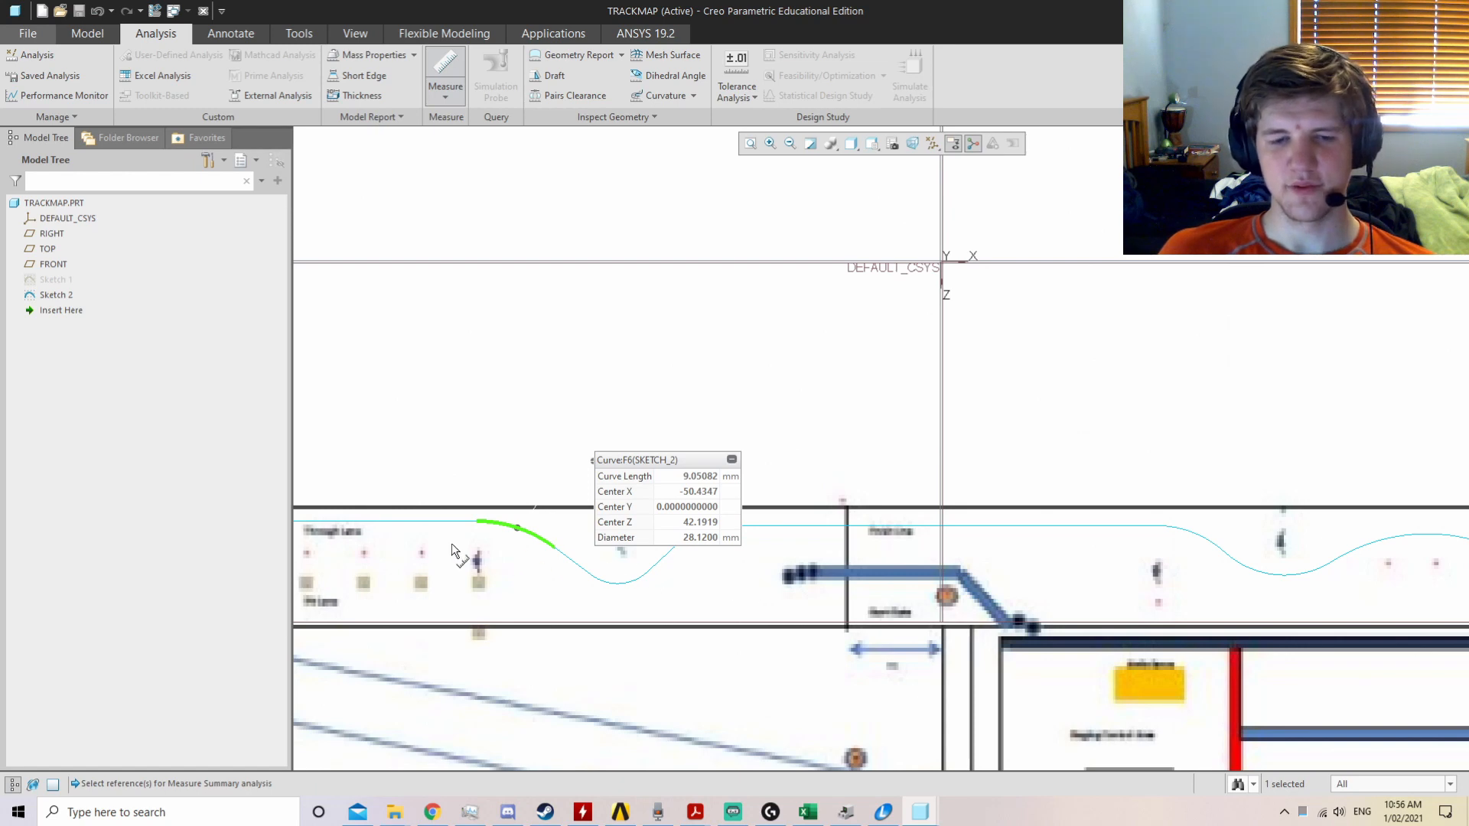
pyautogui.click(434, 528)
pyautogui.scroll(1, 828, 577)
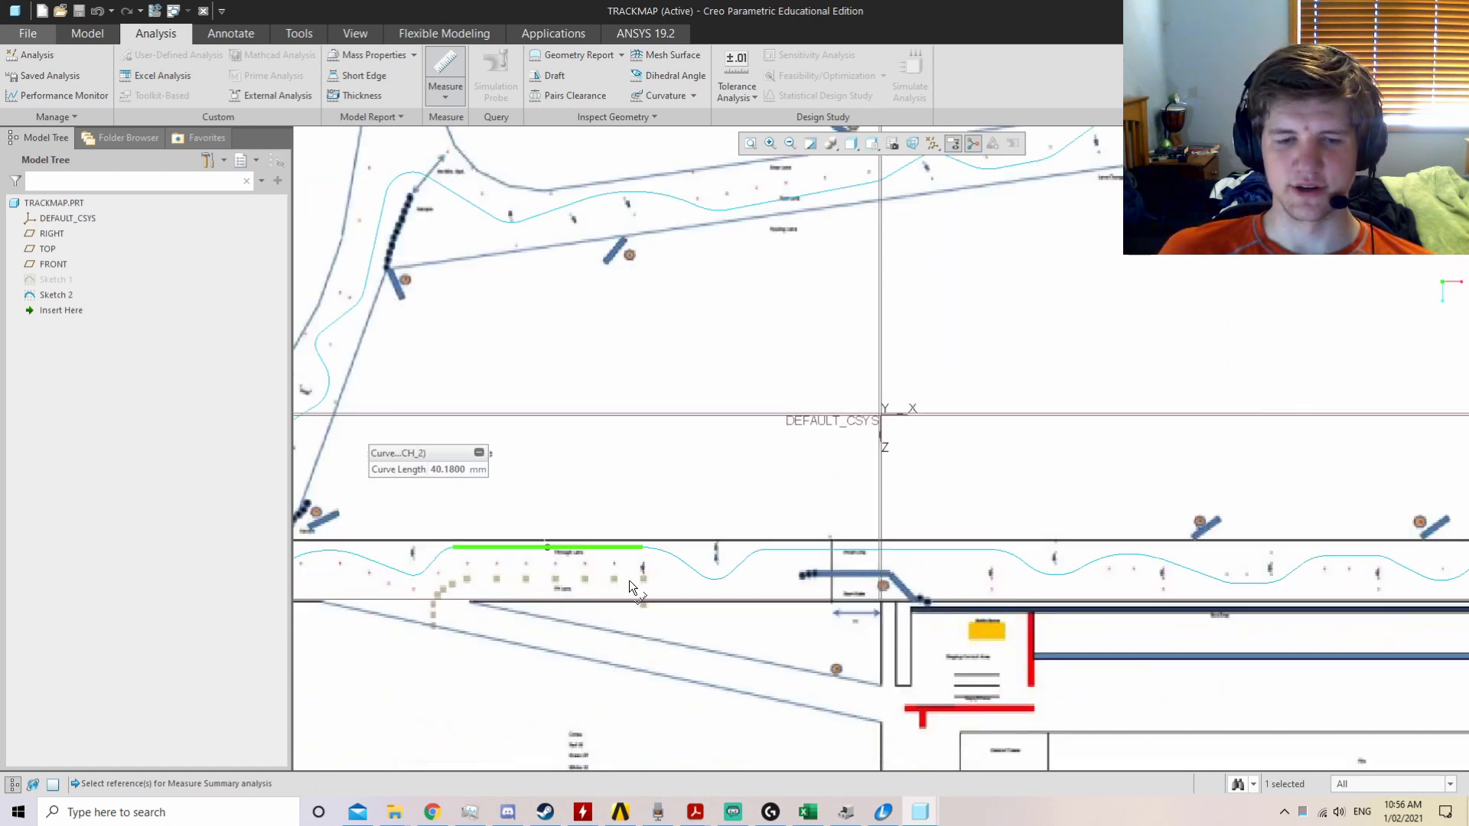
pyautogui.scroll(-2, 440, 560)
pyautogui.click(444, 544)
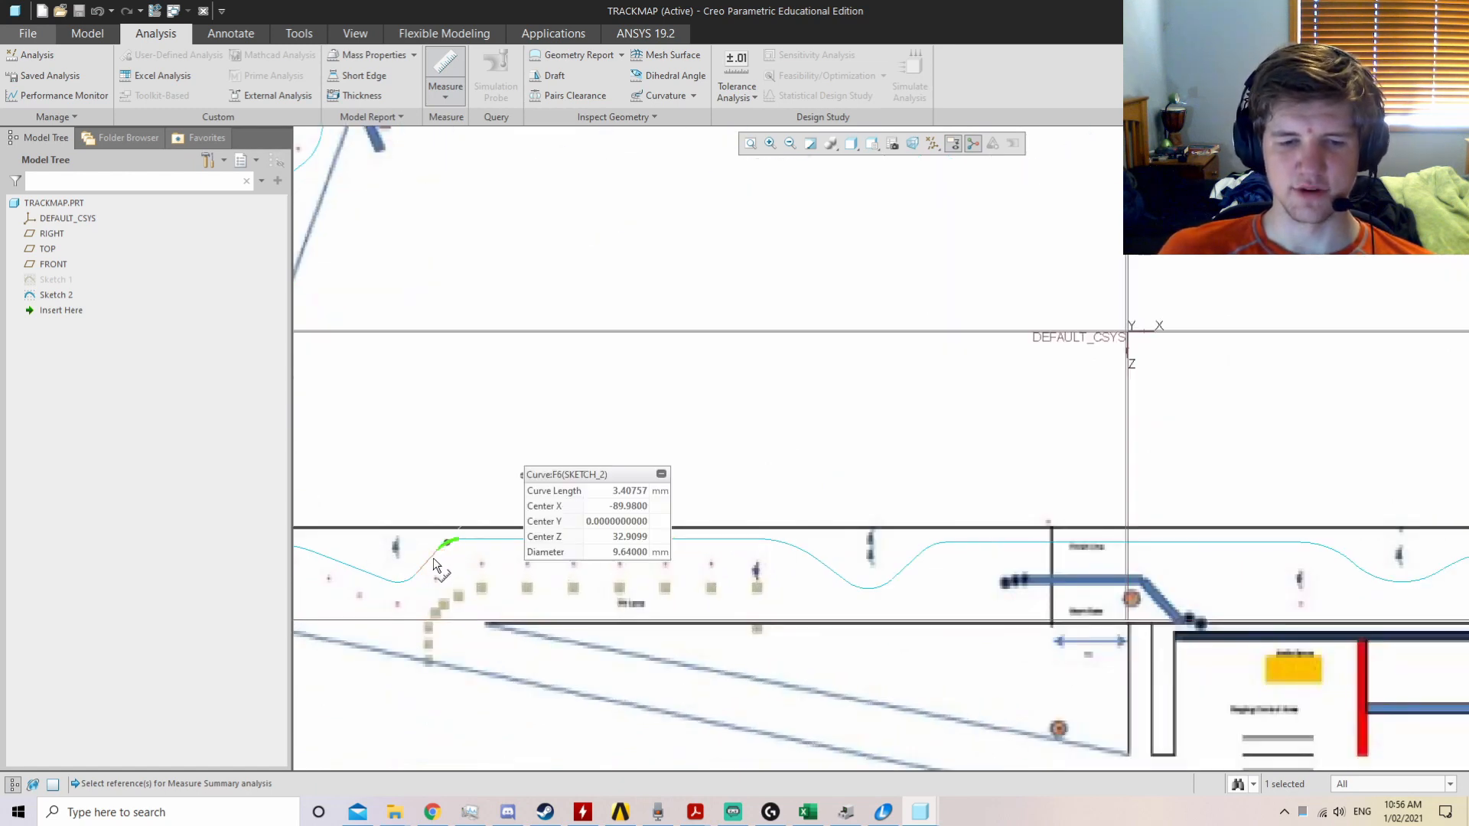
pyautogui.click(425, 570)
# Step: Switch to the Winton_2019_in_curves.xlsx workbook in Excel and review the length, radius and direction columns of both Winton track versions
pyautogui.hotkey('alt', 'Tab')
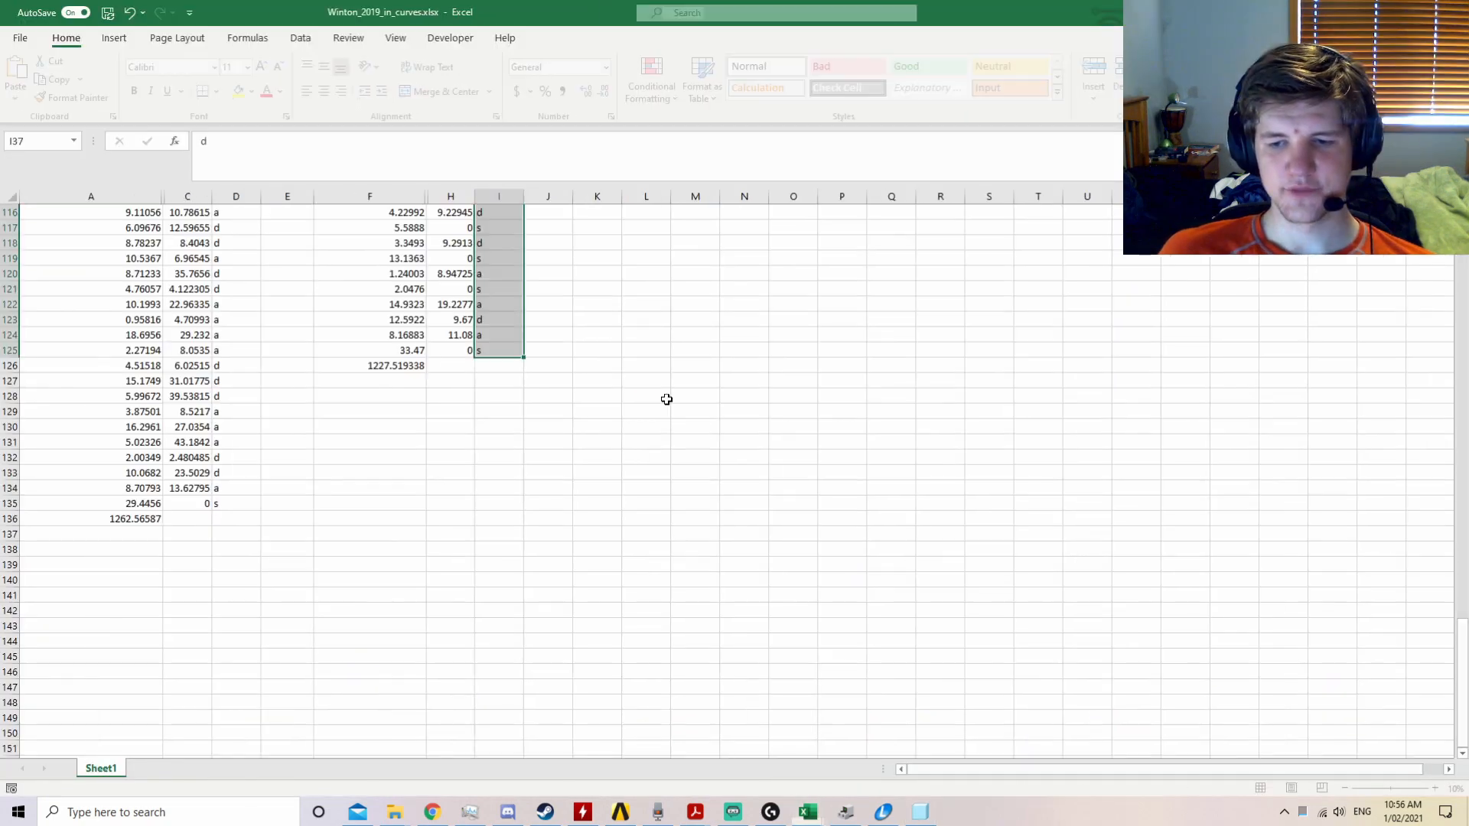
pyautogui.scroll(20, 347, 489)
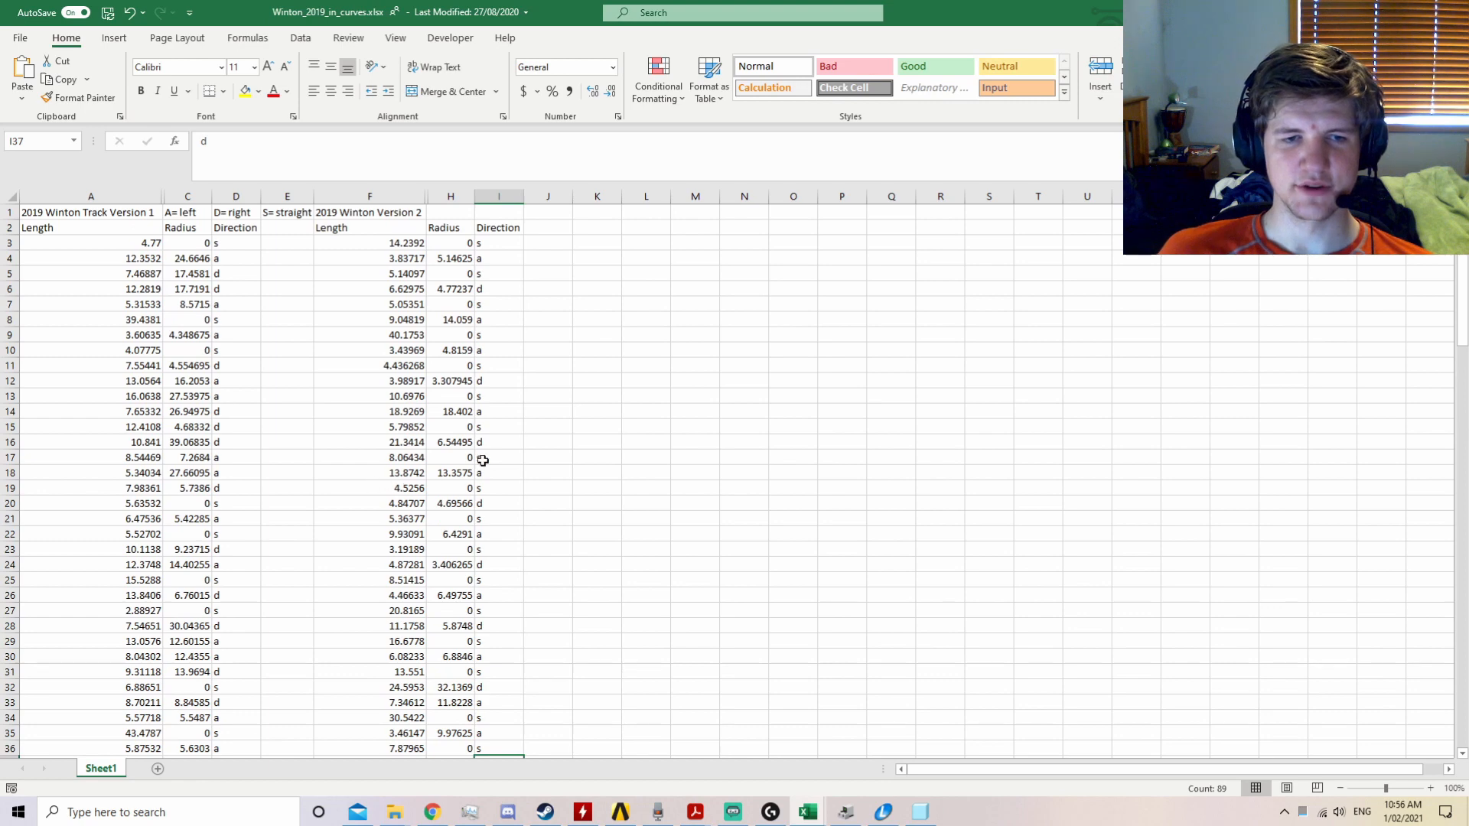
pyautogui.scroll(-20, 410, 329)
pyautogui.scroll(20, 420, 353)
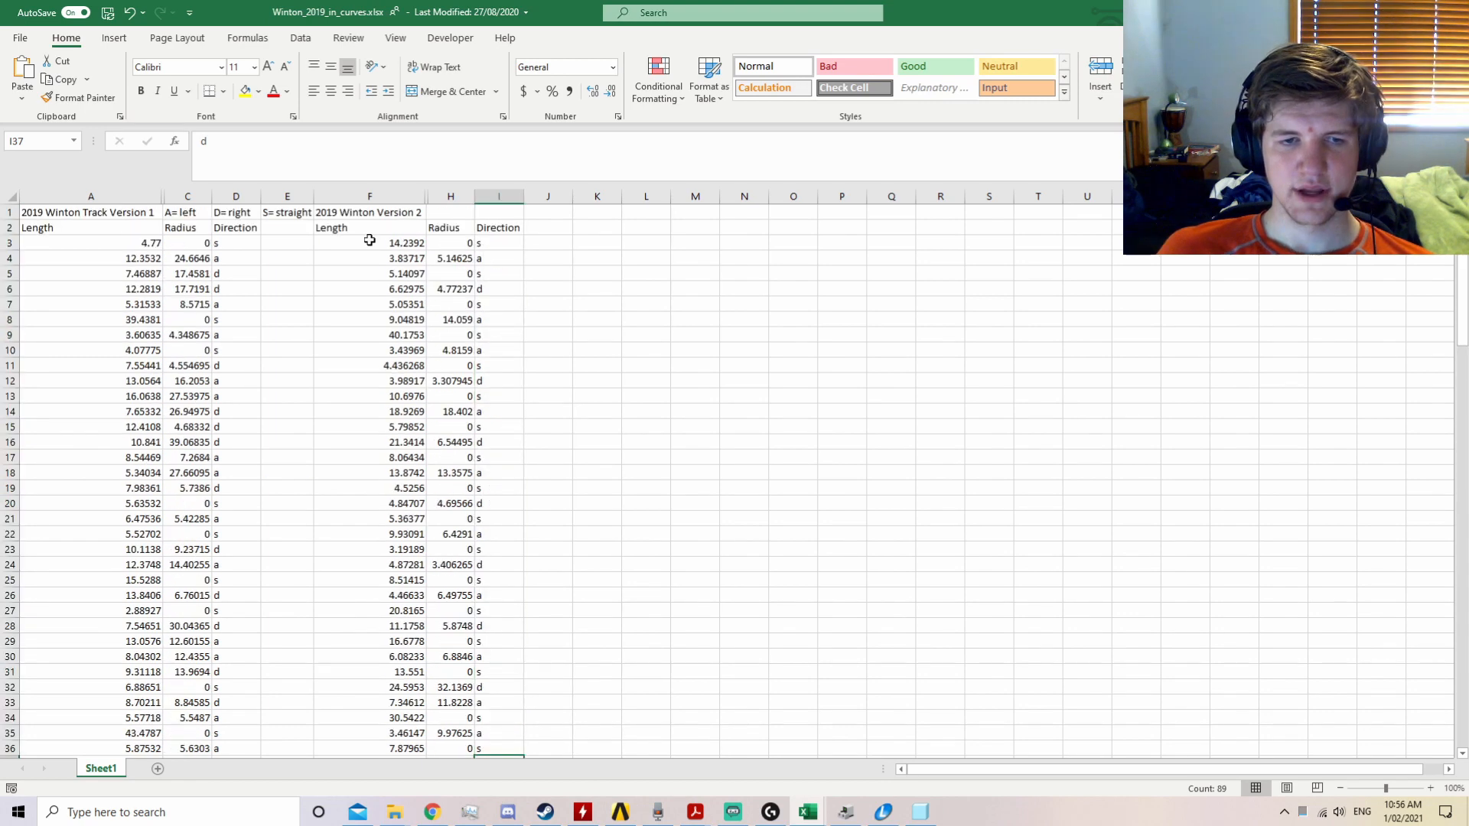
pyautogui.moveTo(371, 241); pyautogui.dragTo(506, 738)
# Step: Switch to OptimumLap and examine the Winton_V2 section table, including the section types offered for the second section
pyautogui.click(879, 811)
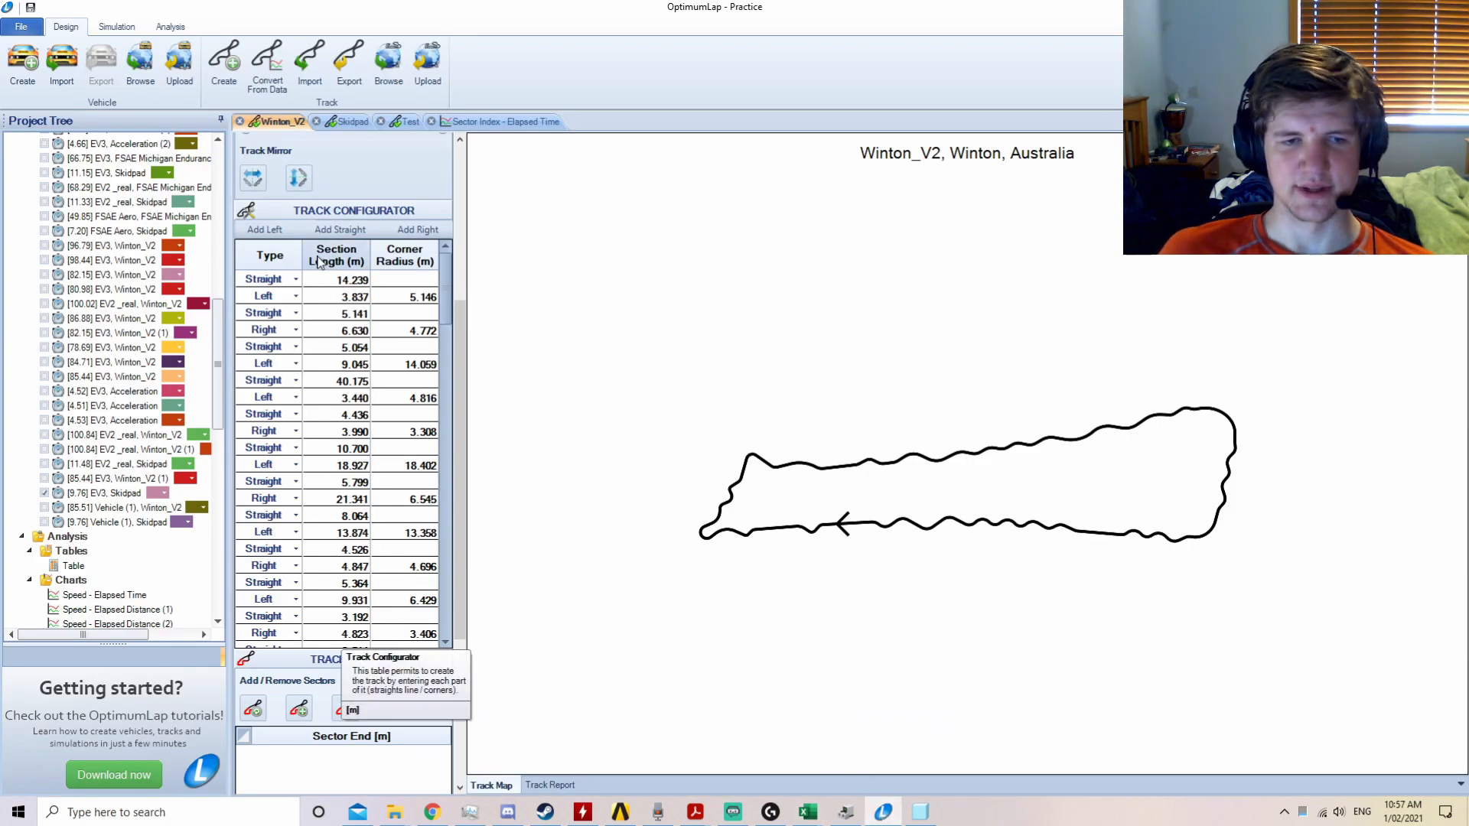
pyautogui.click(423, 211)
pyautogui.click(350, 364)
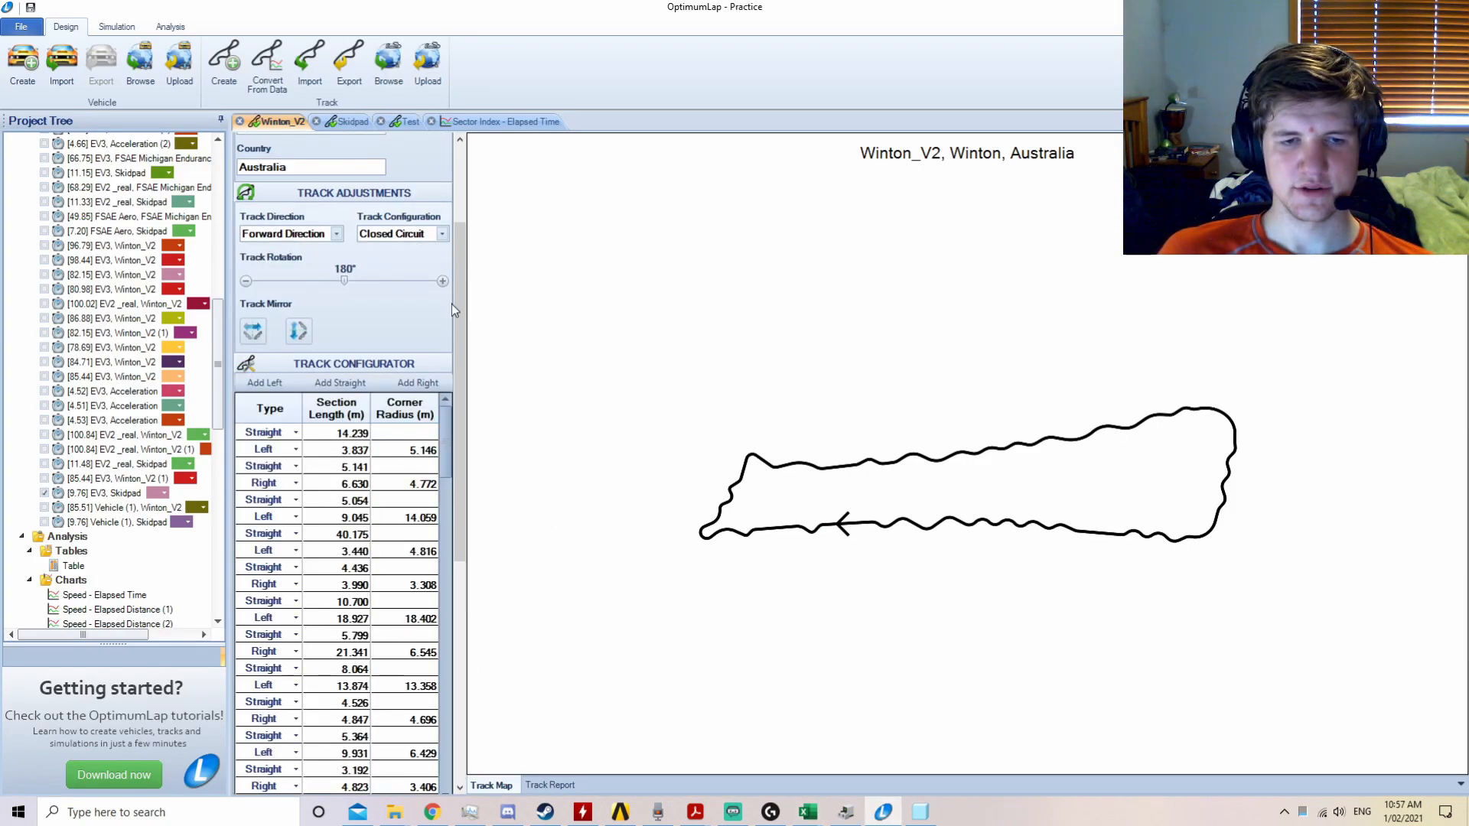
pyautogui.moveTo(462, 290); pyautogui.dragTo(466, 365)
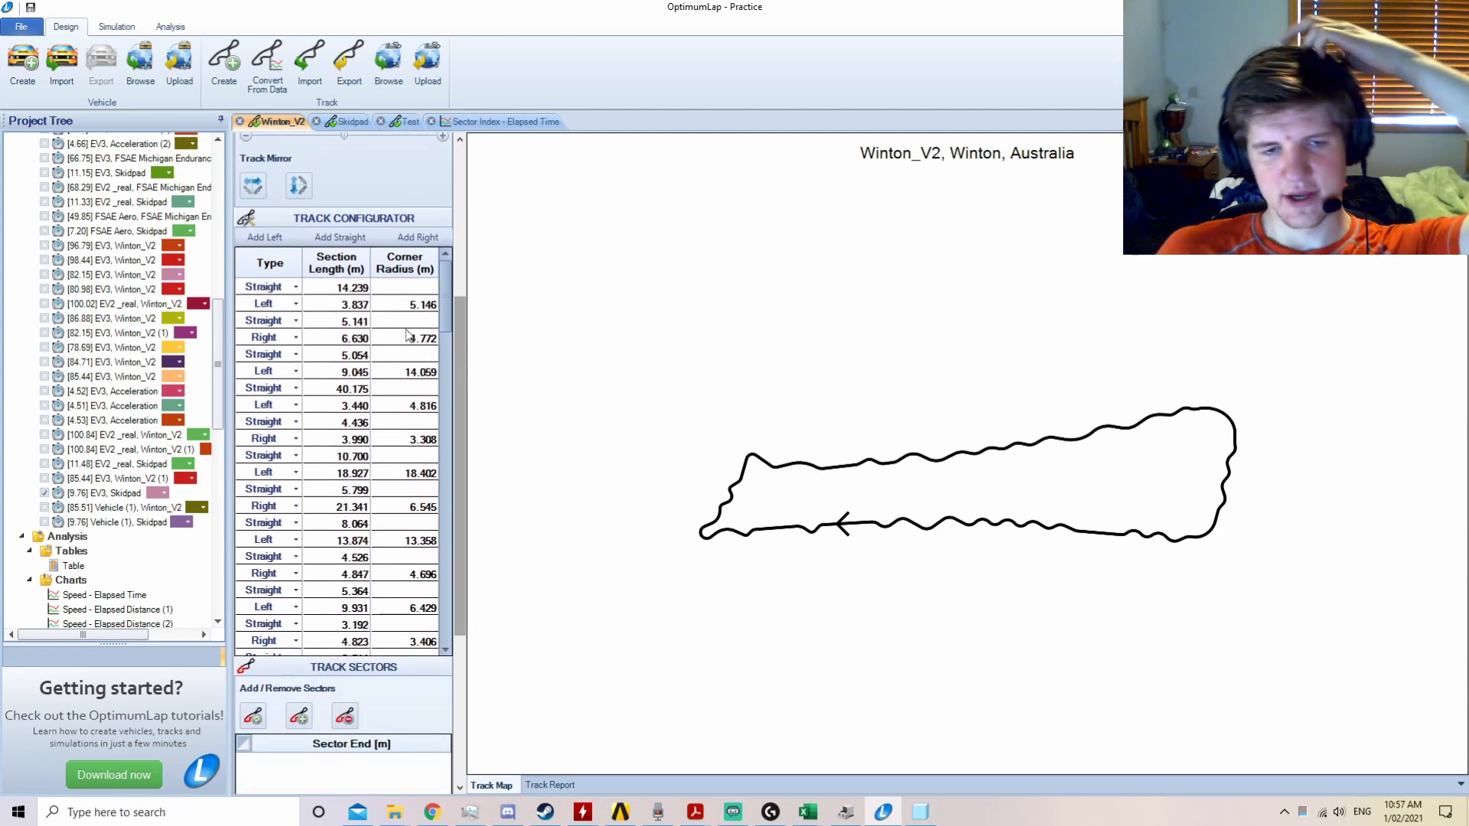
pyautogui.click(287, 304)
pyautogui.click(288, 306)
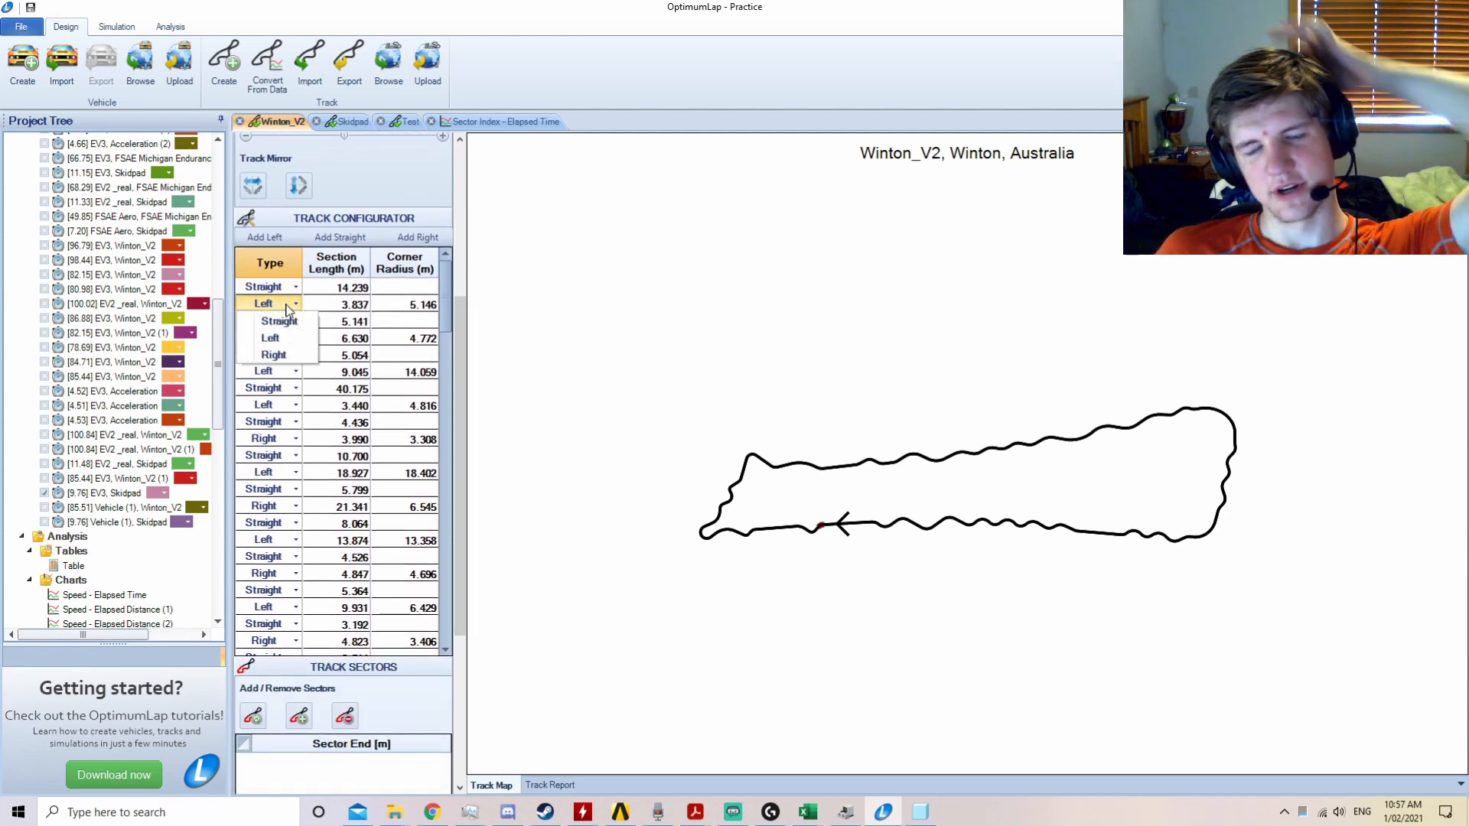
pyautogui.click(578, 535)
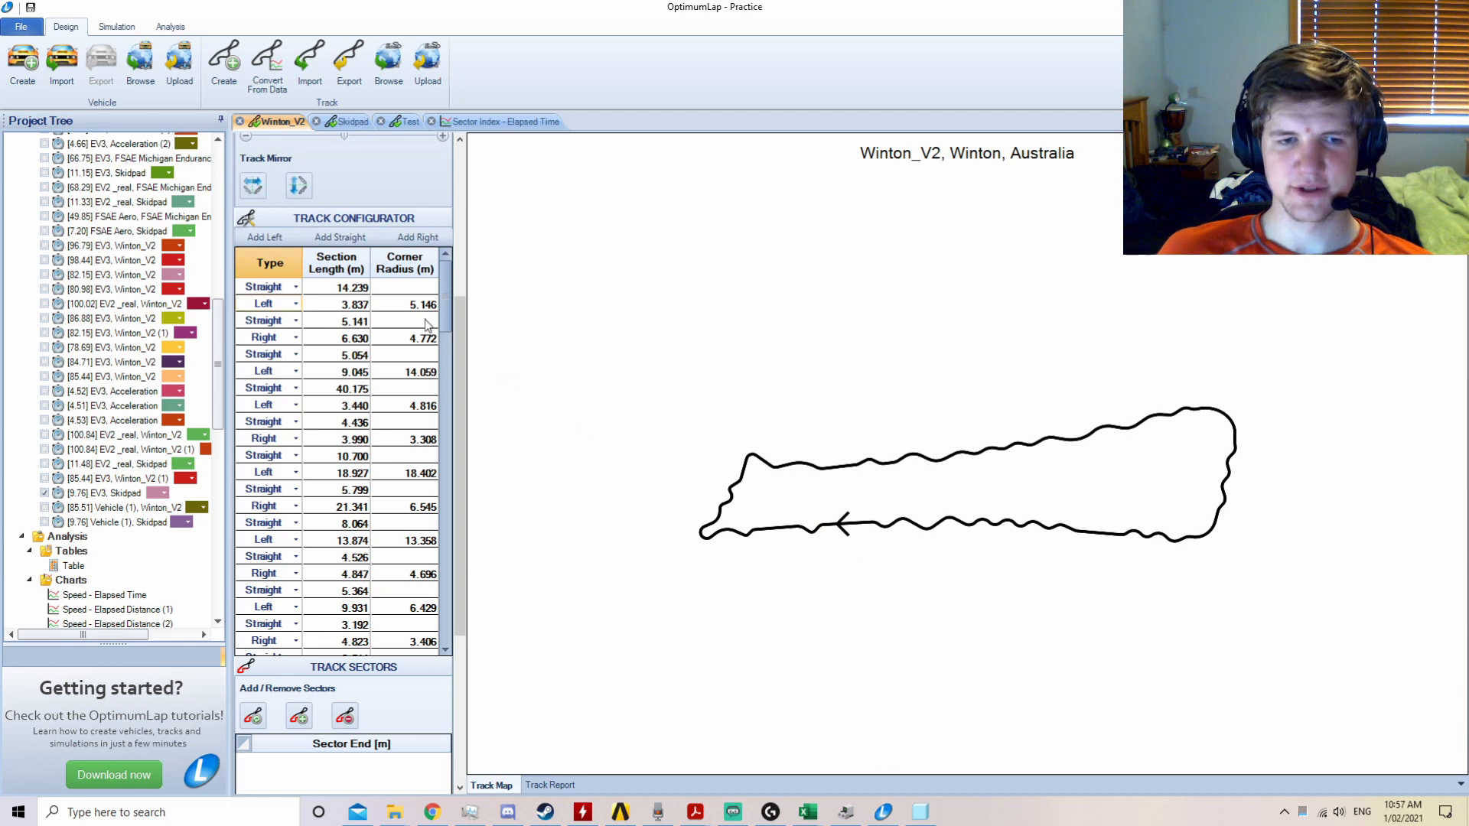
# Step: Check the track configuration choices for Winton_V2, keep Closed Circuit, and review the track info
pyautogui.moveTo(460, 321); pyautogui.dragTo(462, 239)
pyautogui.click(432, 250)
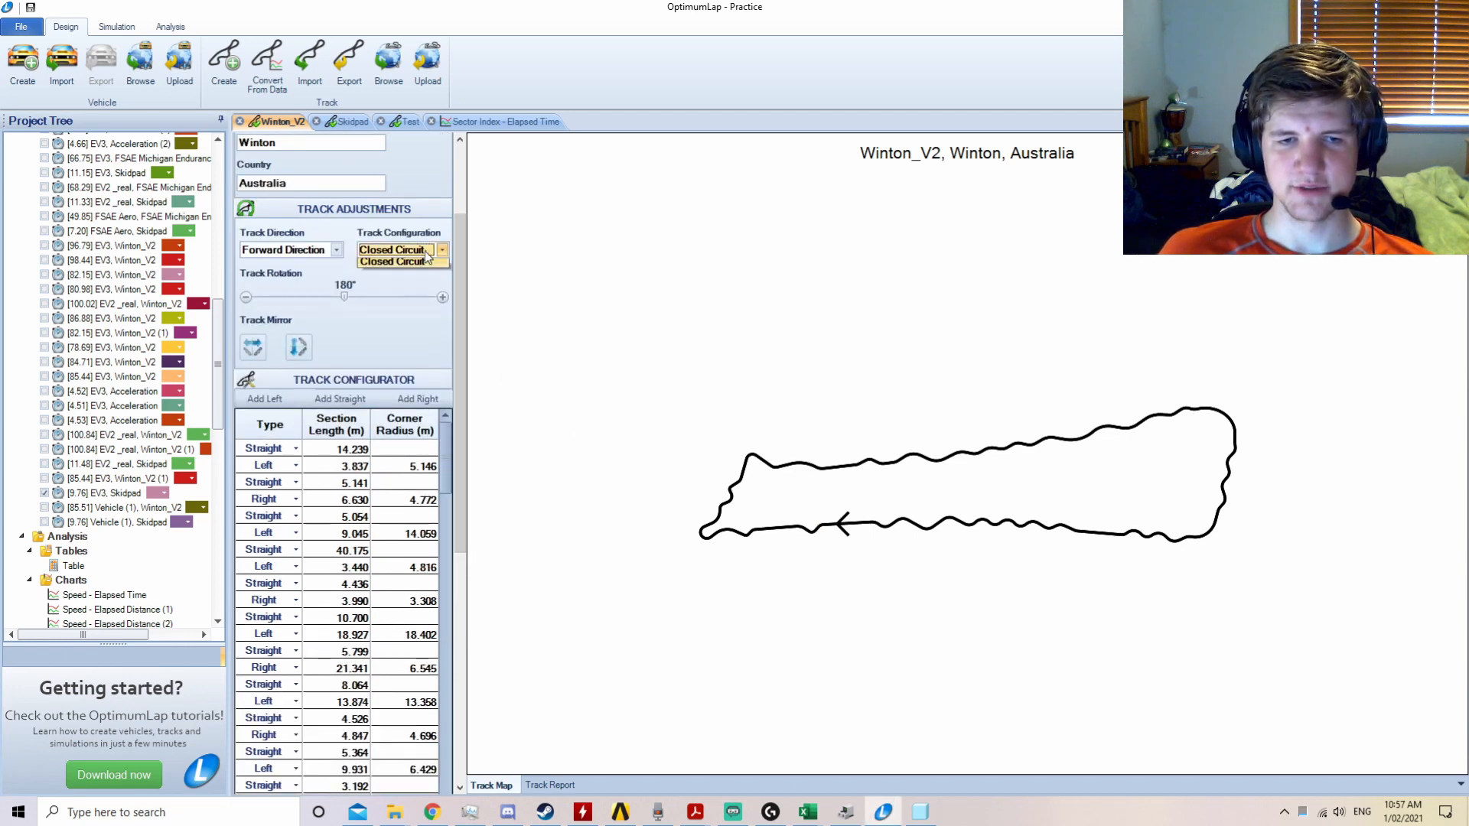
pyautogui.click(391, 265)
pyautogui.click(409, 249)
pyautogui.click(409, 280)
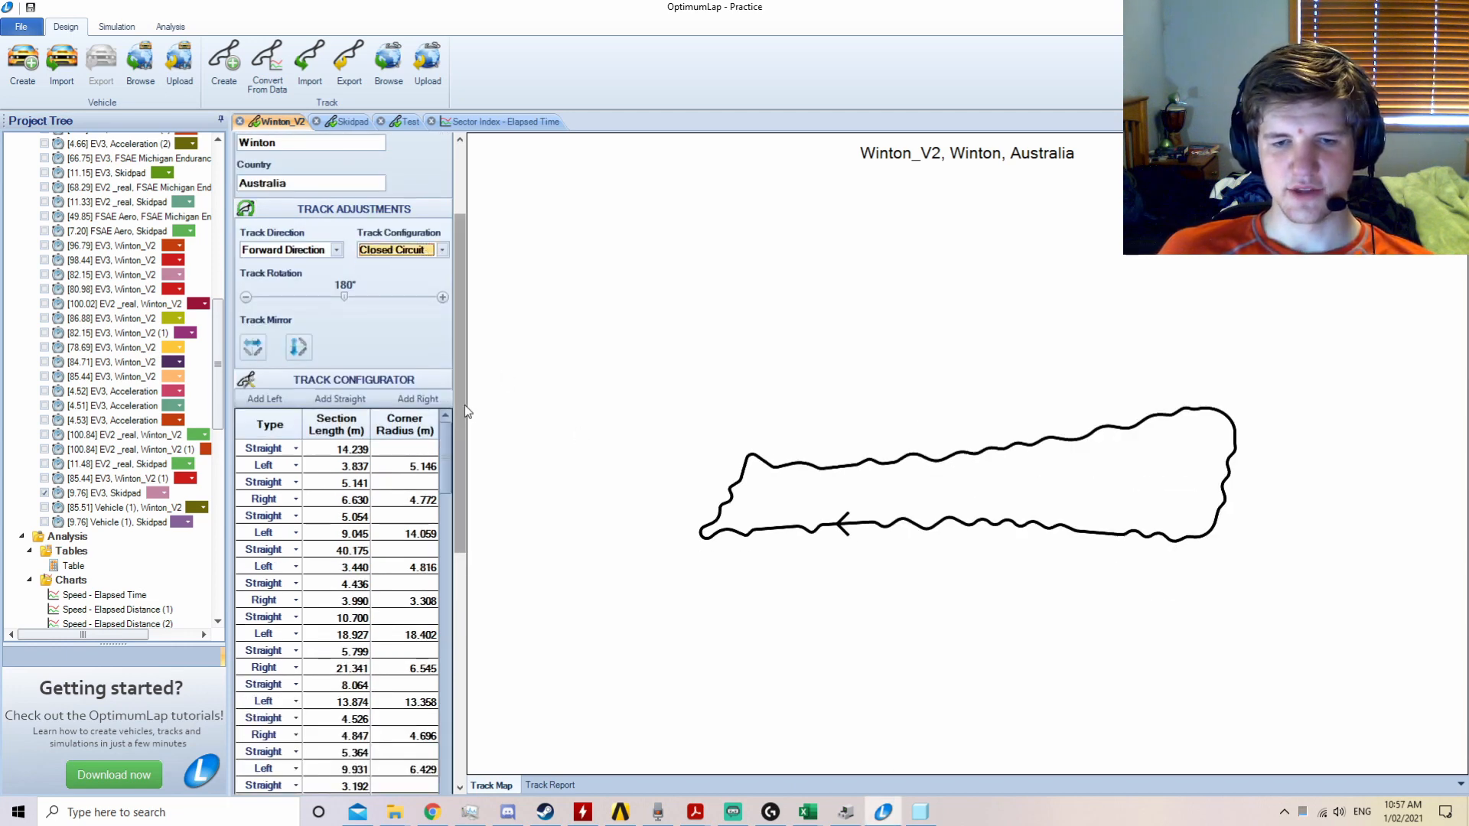
pyautogui.moveTo(463, 404); pyautogui.dragTo(748, 321)
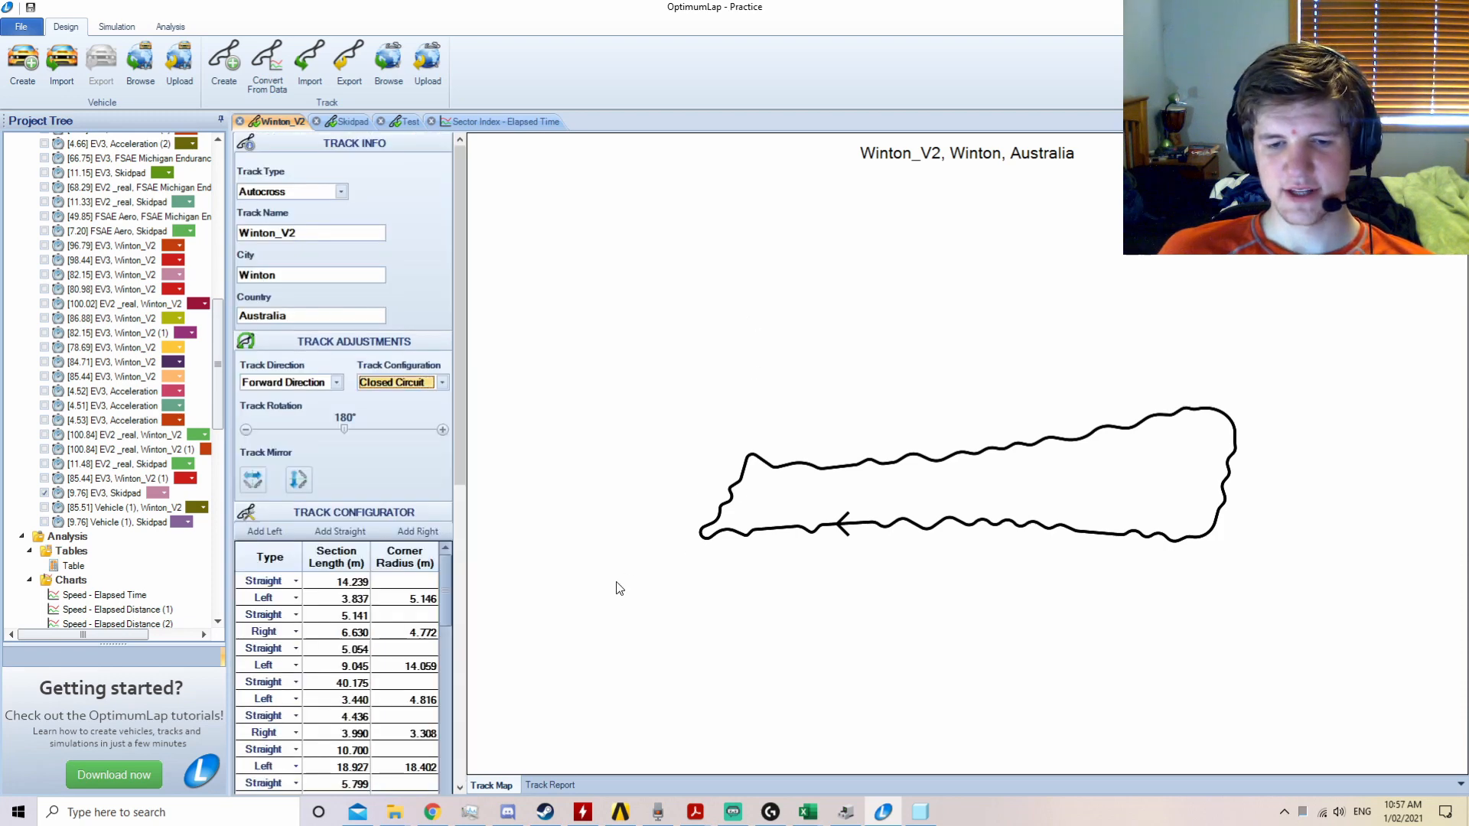
# Step: Open the Winton_V2 track report and examine its track map and comments area
pyautogui.click(567, 789)
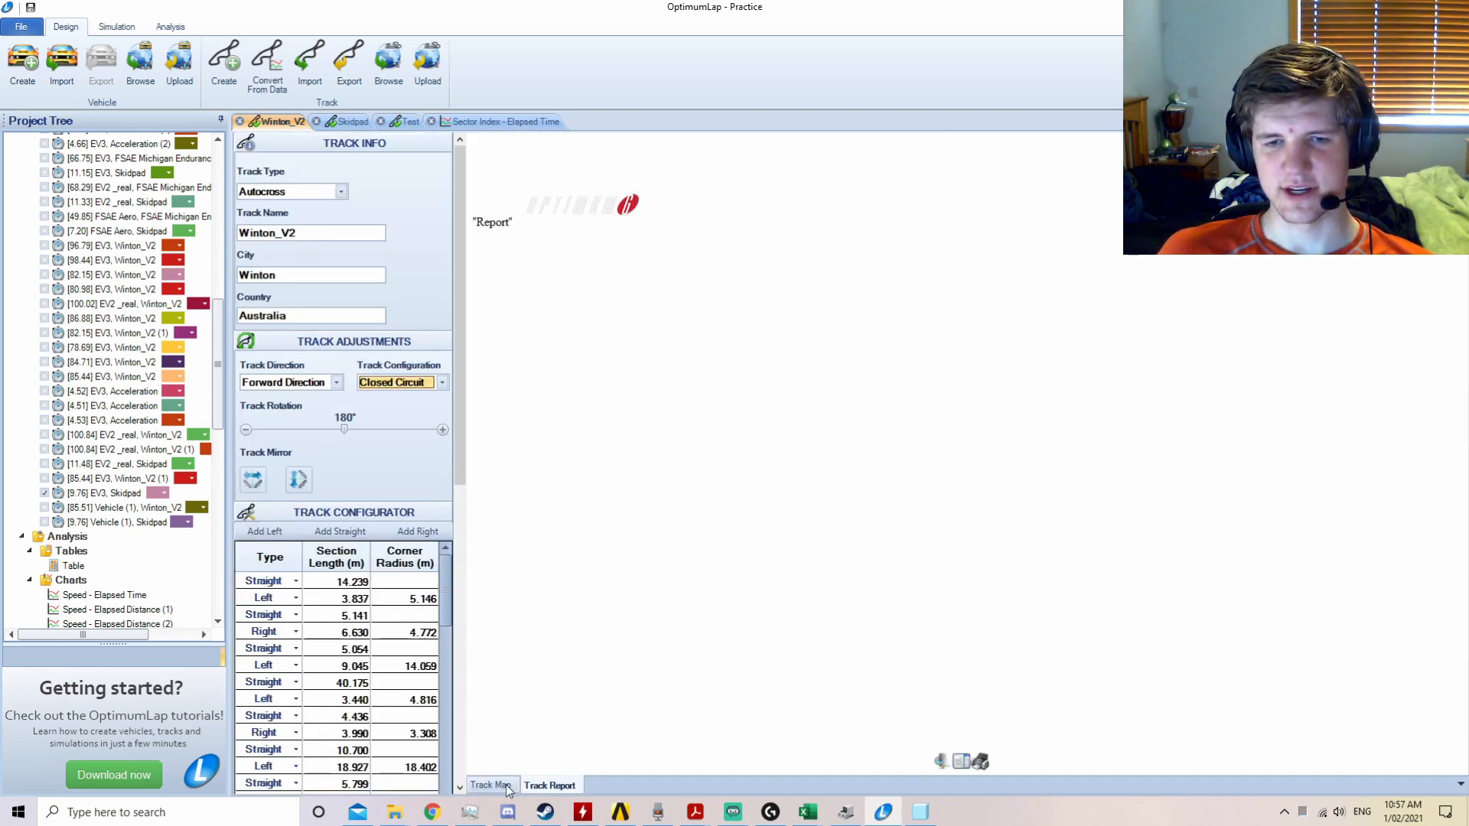
pyautogui.scroll(-5, 845, 534)
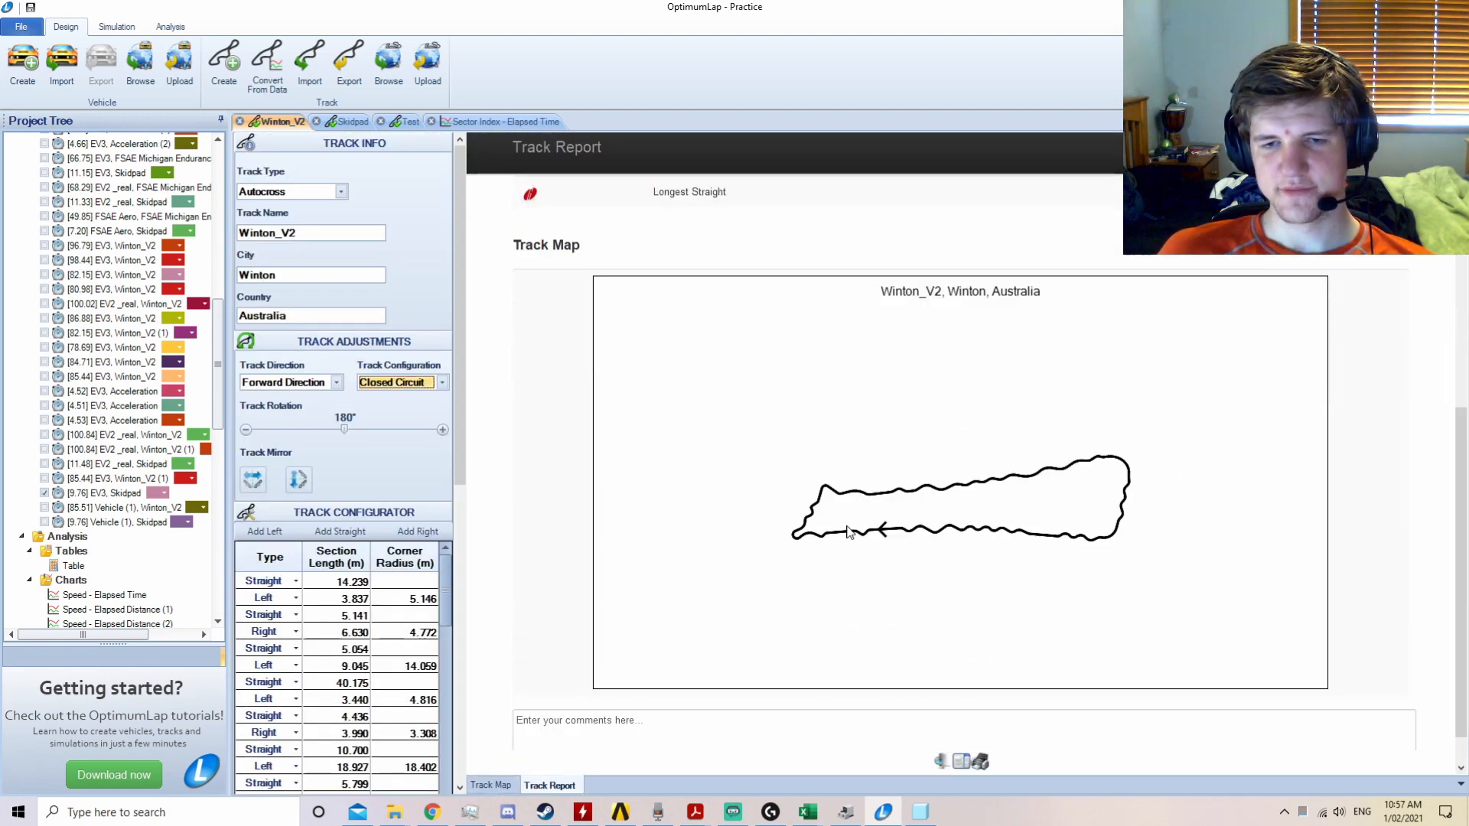
pyautogui.scroll(-1, 903, 542)
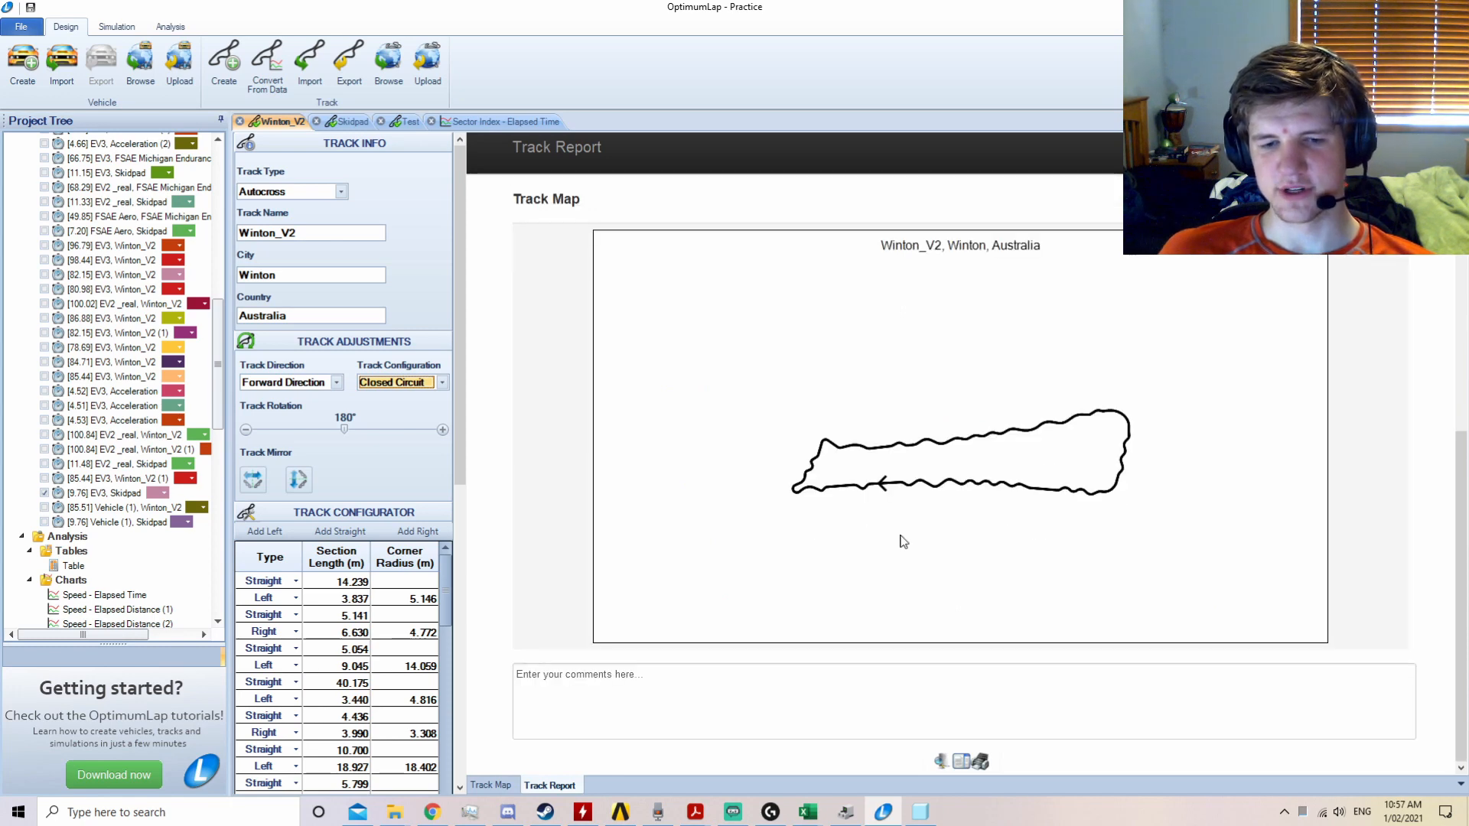
pyautogui.scroll(1, 904, 541)
pyautogui.scroll(-1, 904, 541)
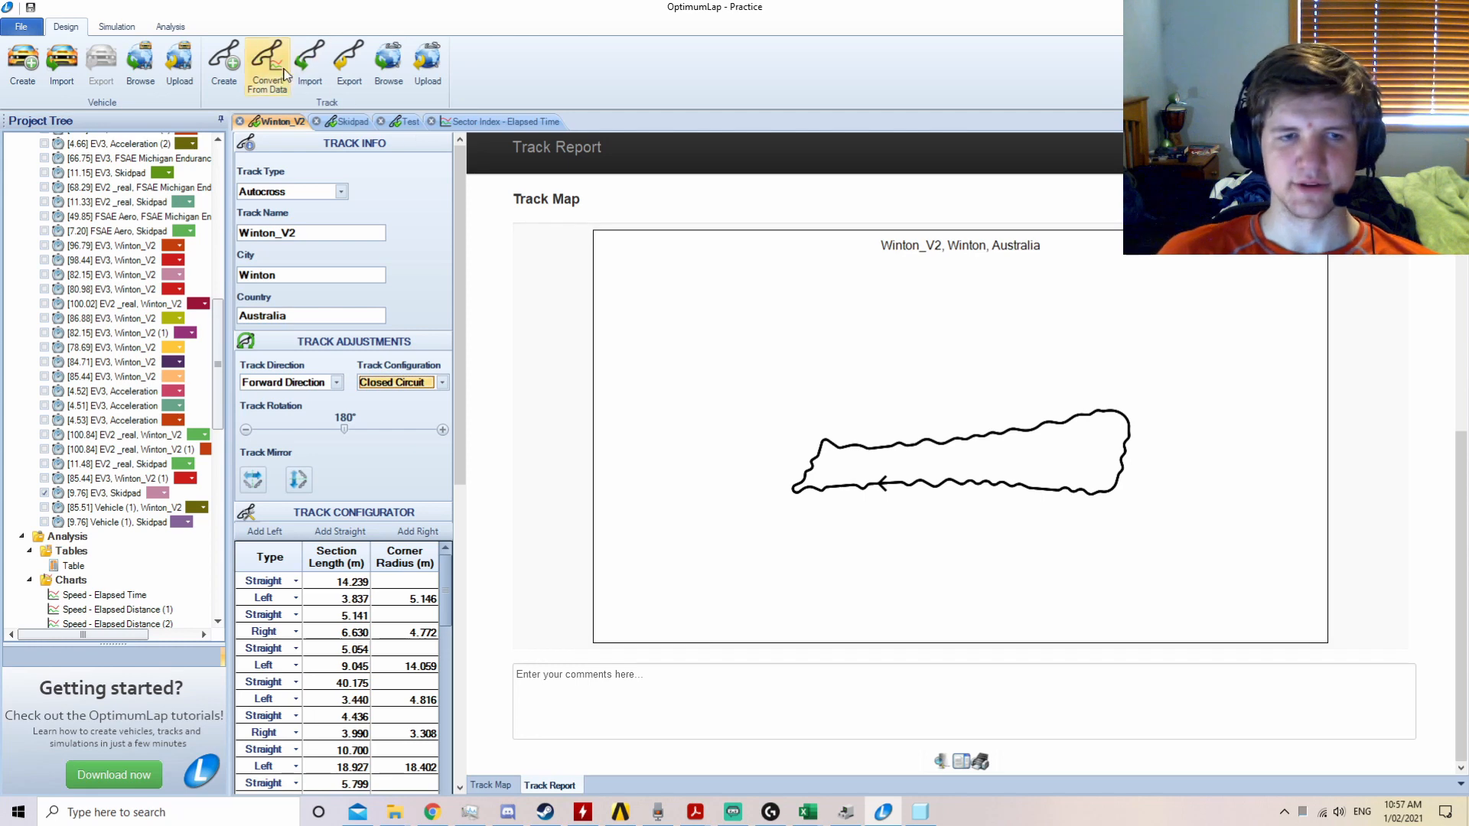
# Step: Open OptimumLap's online converter for creating a track from data
pyautogui.click(267, 67)
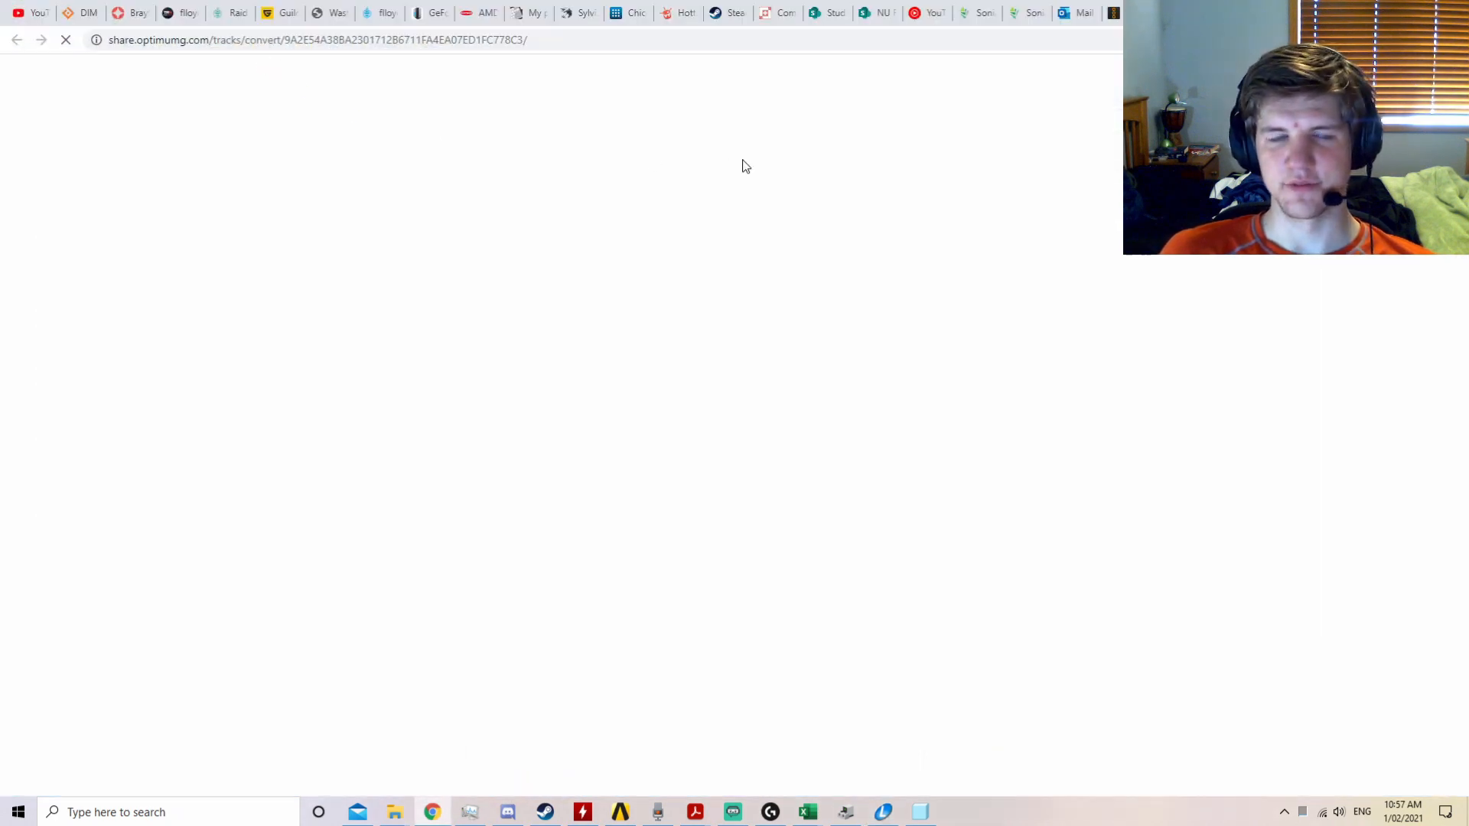